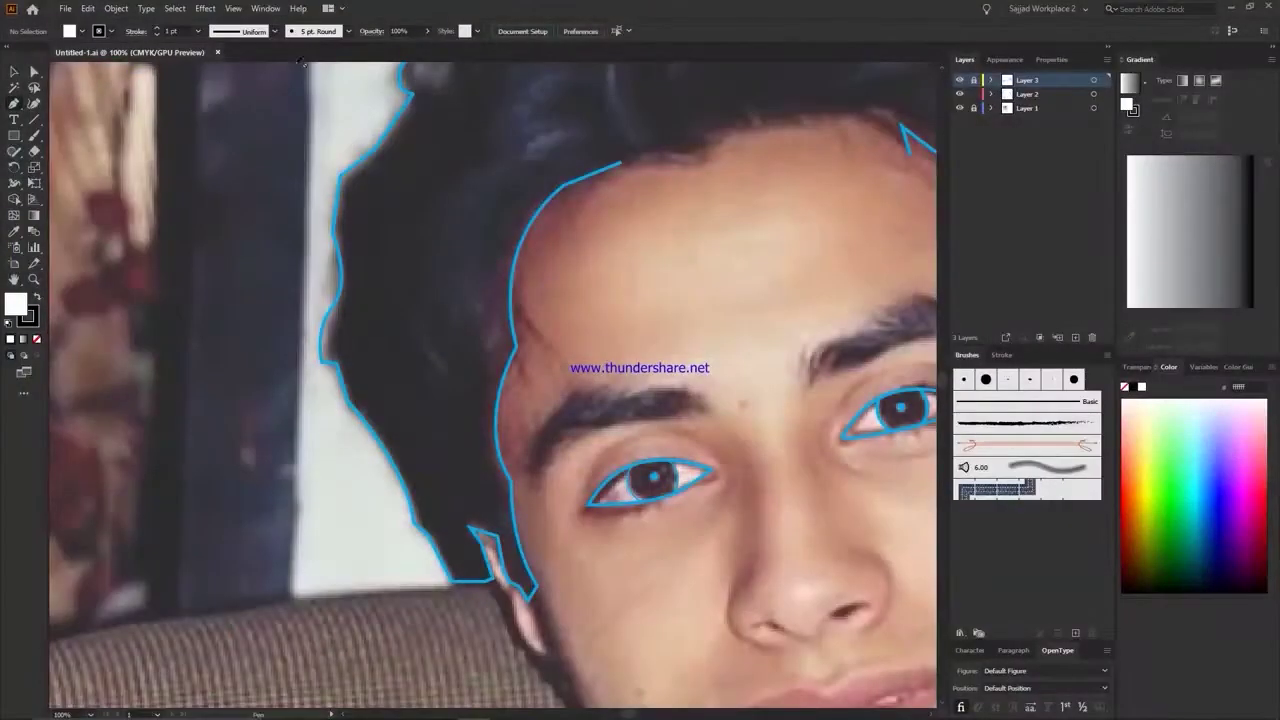
# Step: Extend the hair outline with three anchors along the top hairline
pyautogui.click(704, 168)
pyautogui.click(728, 140)
pyautogui.click(852, 122)
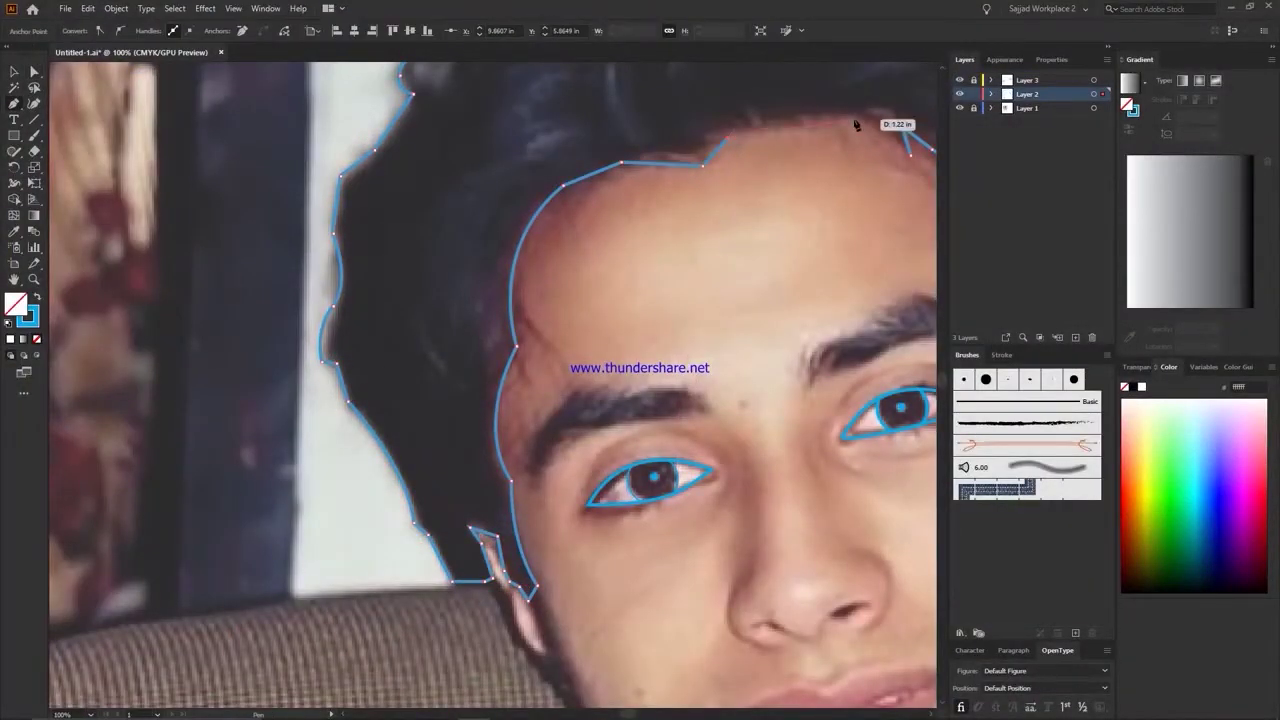
# Step: Use Direct Selection to select and adjust anchors on the face-edge outline
pyautogui.click(34, 71)
pyautogui.scroll(-1, 559, 204)
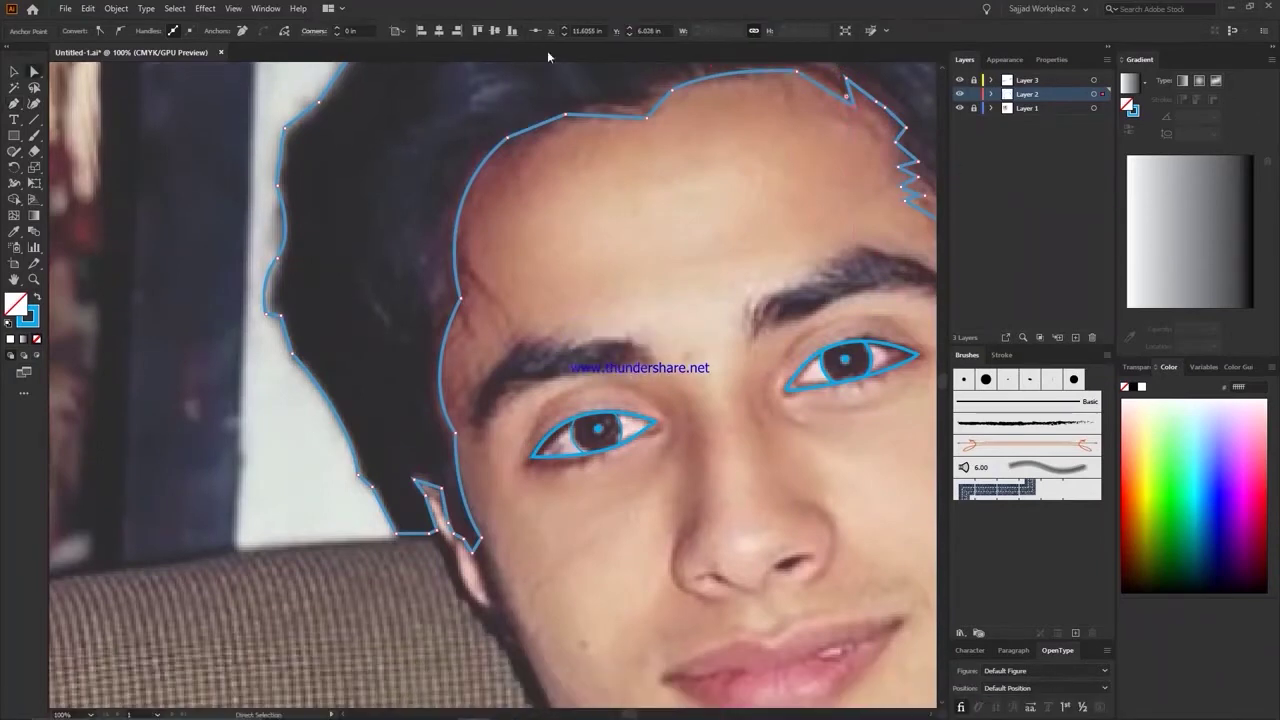
pyautogui.scroll(1, 620, 190)
pyautogui.scroll(1, 684, 183)
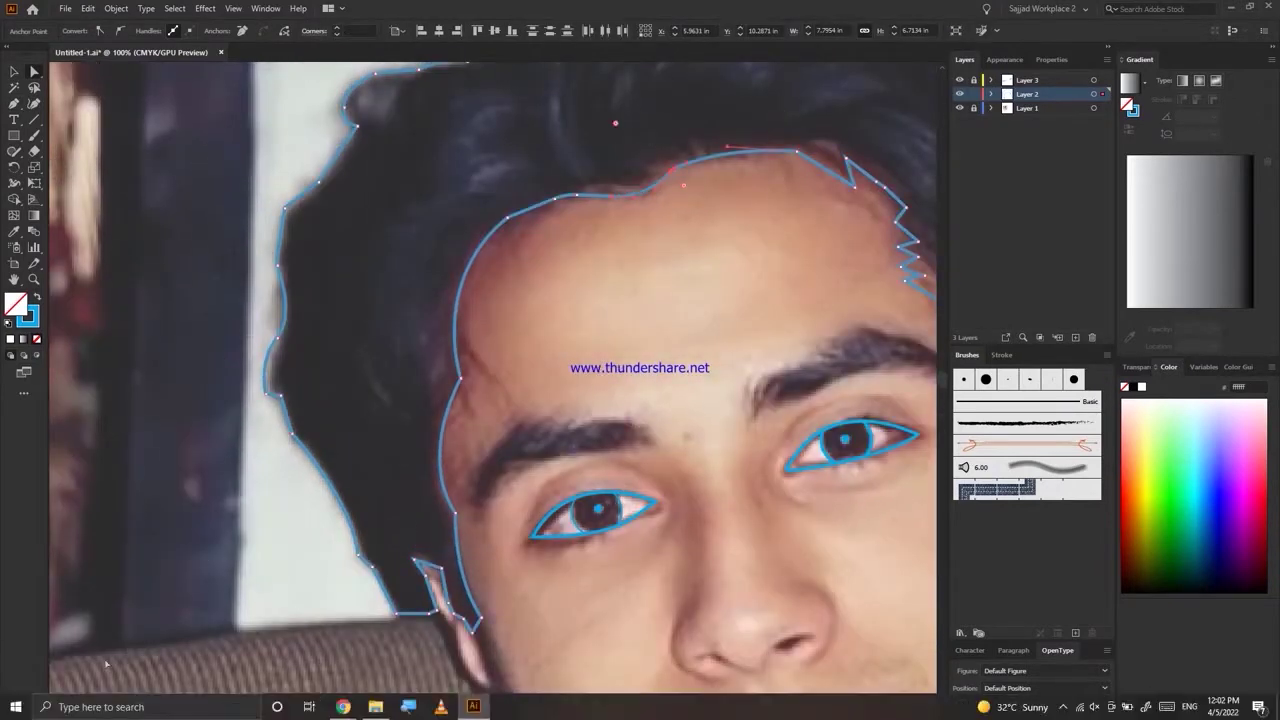
pyautogui.scroll(1, 780, 210)
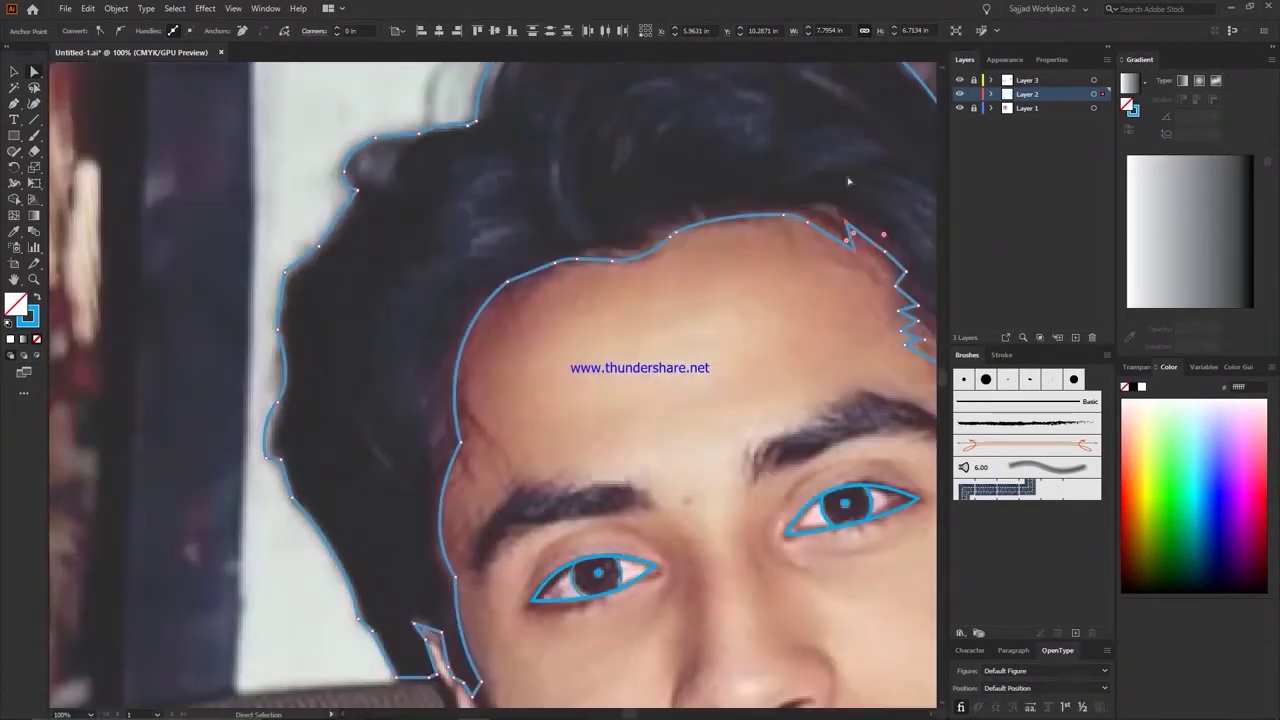
pyautogui.scroll(-1, 730, 310)
pyautogui.scroll(1, 660, 390)
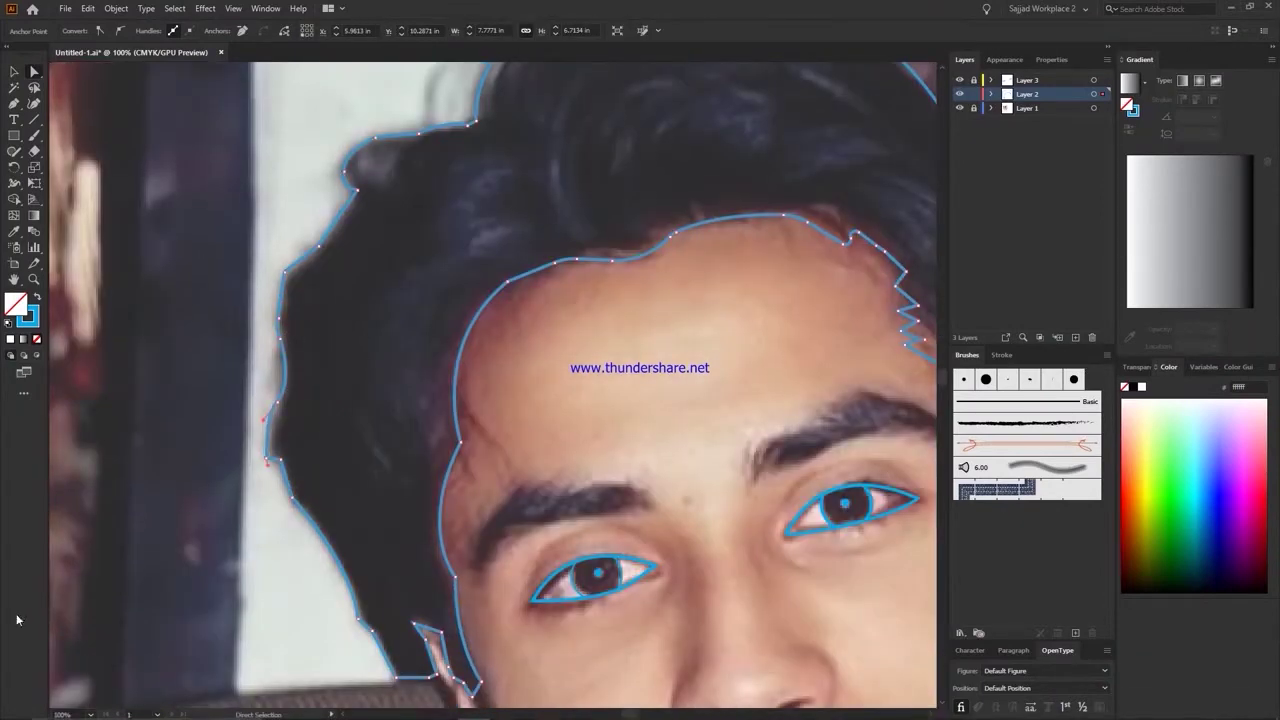
pyautogui.scroll(-1, 240, 500)
pyautogui.click(457, 375)
pyautogui.scroll(-1, 520, 380)
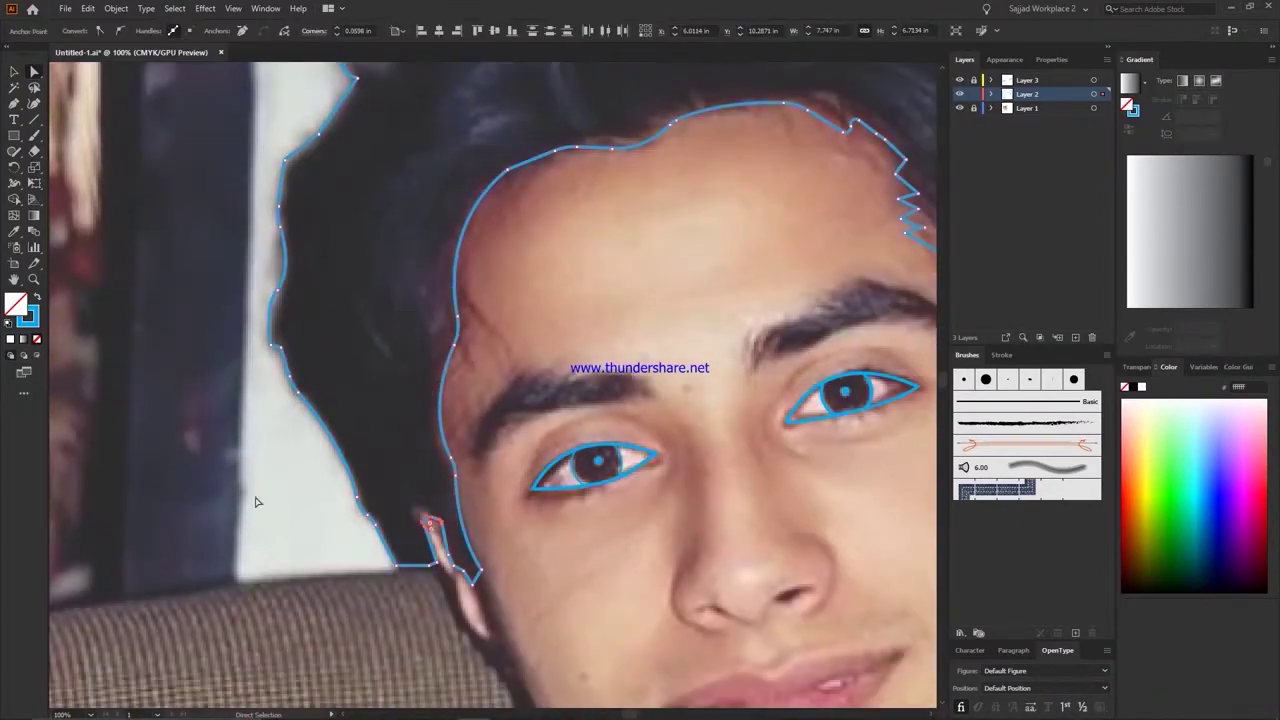
pyautogui.scroll(1, 455, 358)
pyautogui.click(472, 621)
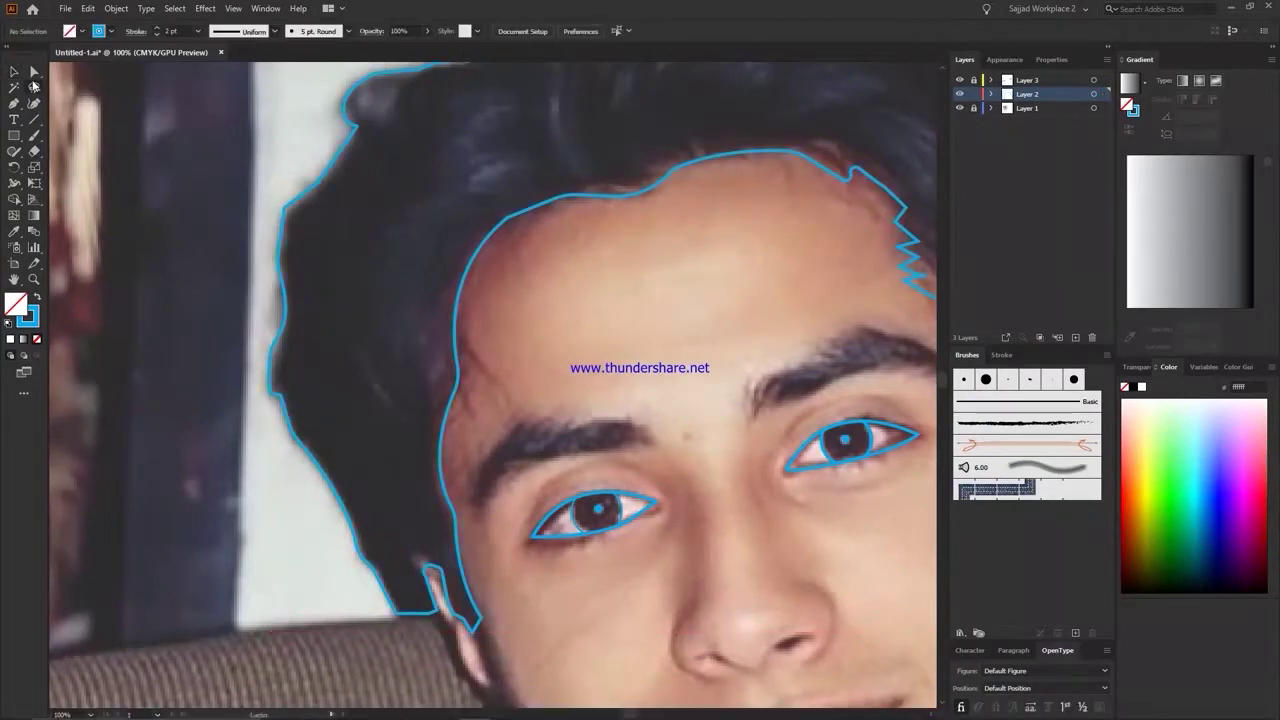
pyautogui.scroll(-3, 472, 560)
pyautogui.scroll(-1, 490, 400)
# Step: Pen-trace the left eyebrow and close its outline at the start point
pyautogui.press('p')
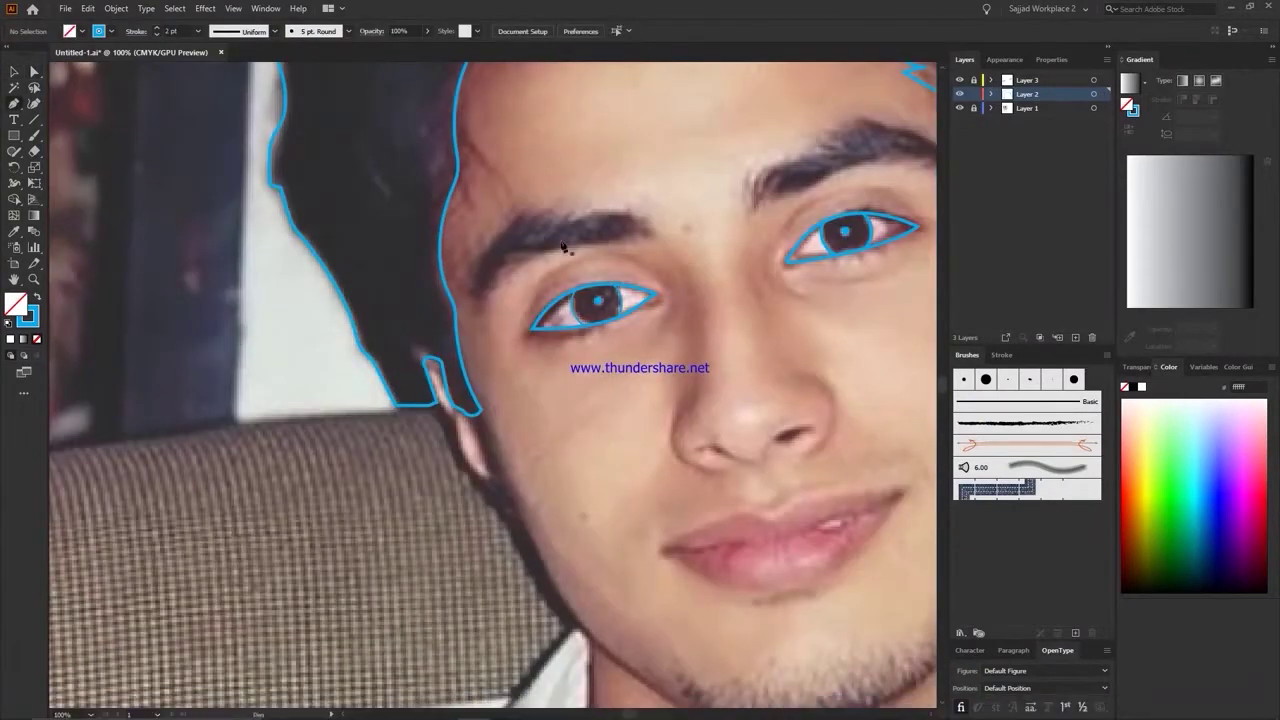
pyautogui.click(475, 255)
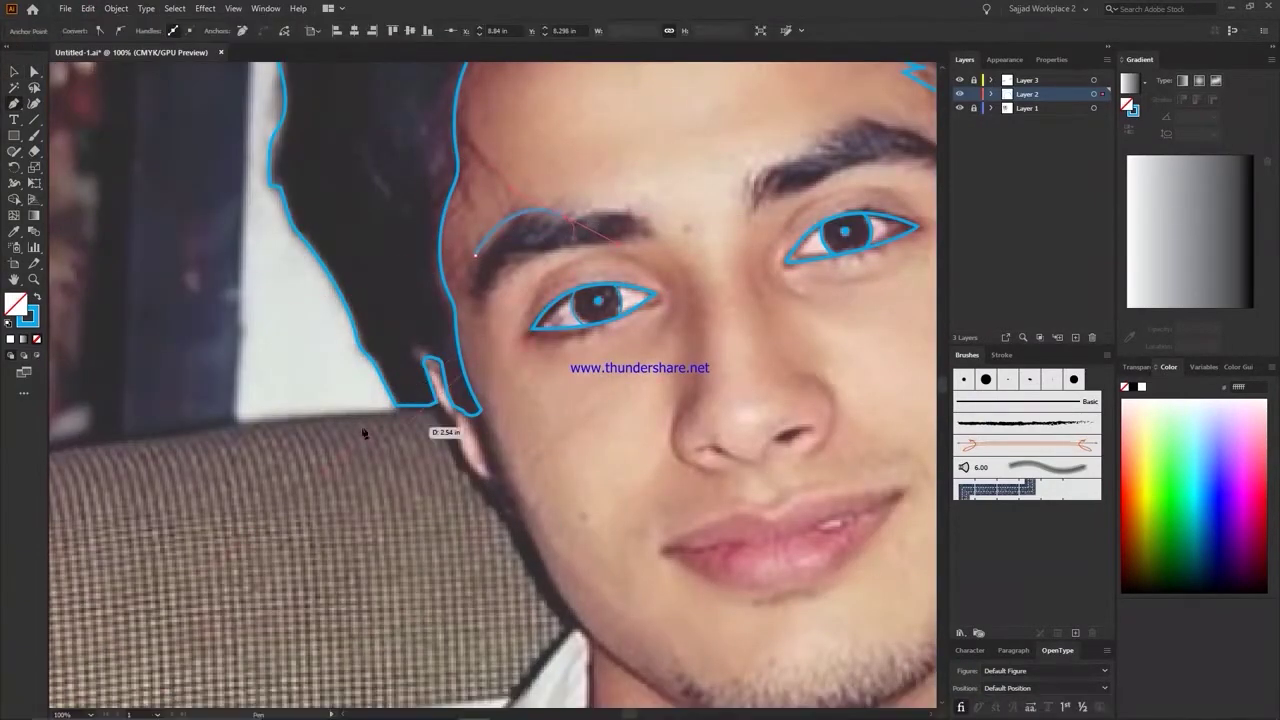
pyautogui.scroll(-1, 565, 228)
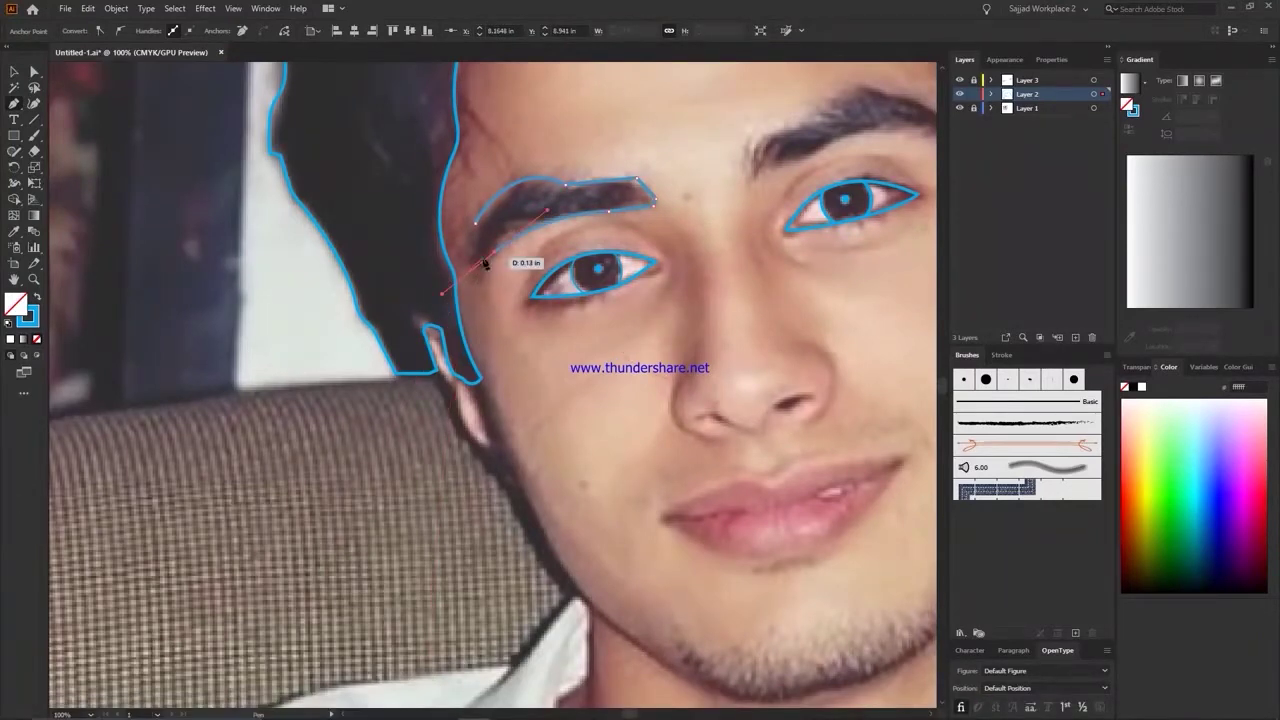
pyautogui.scroll(2, 290, 360)
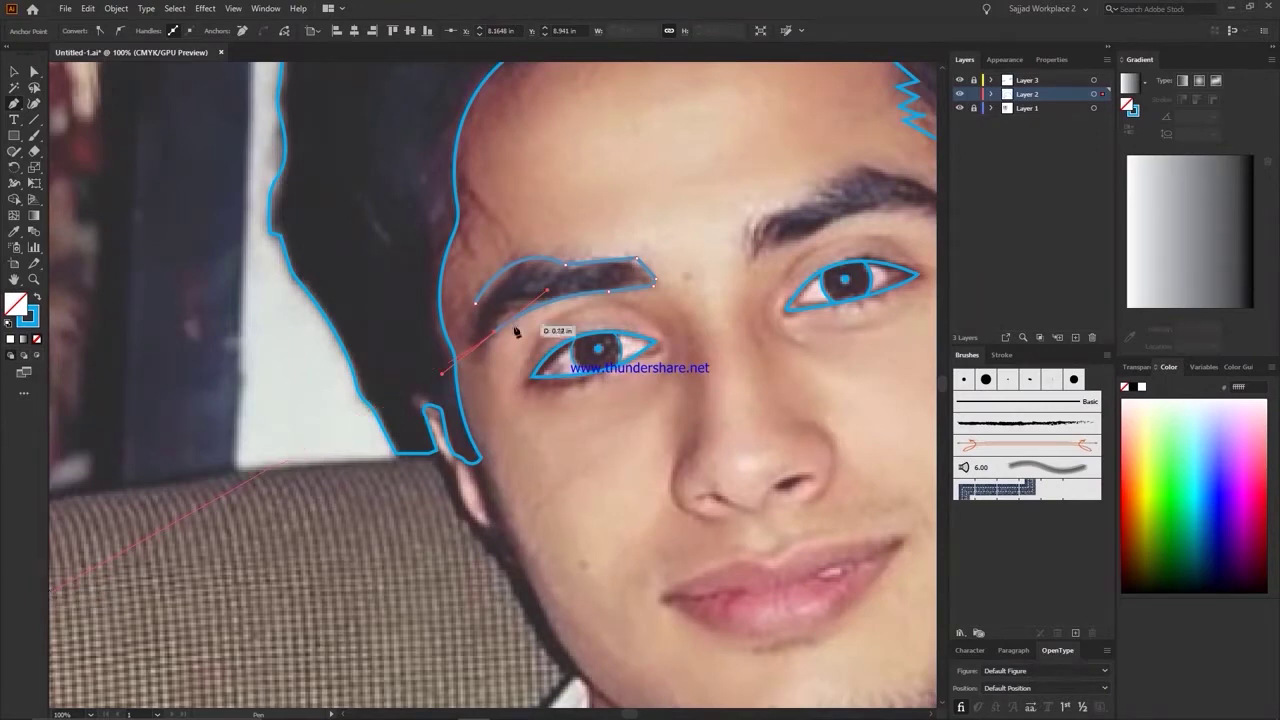
pyautogui.scroll(-2, 505, 315)
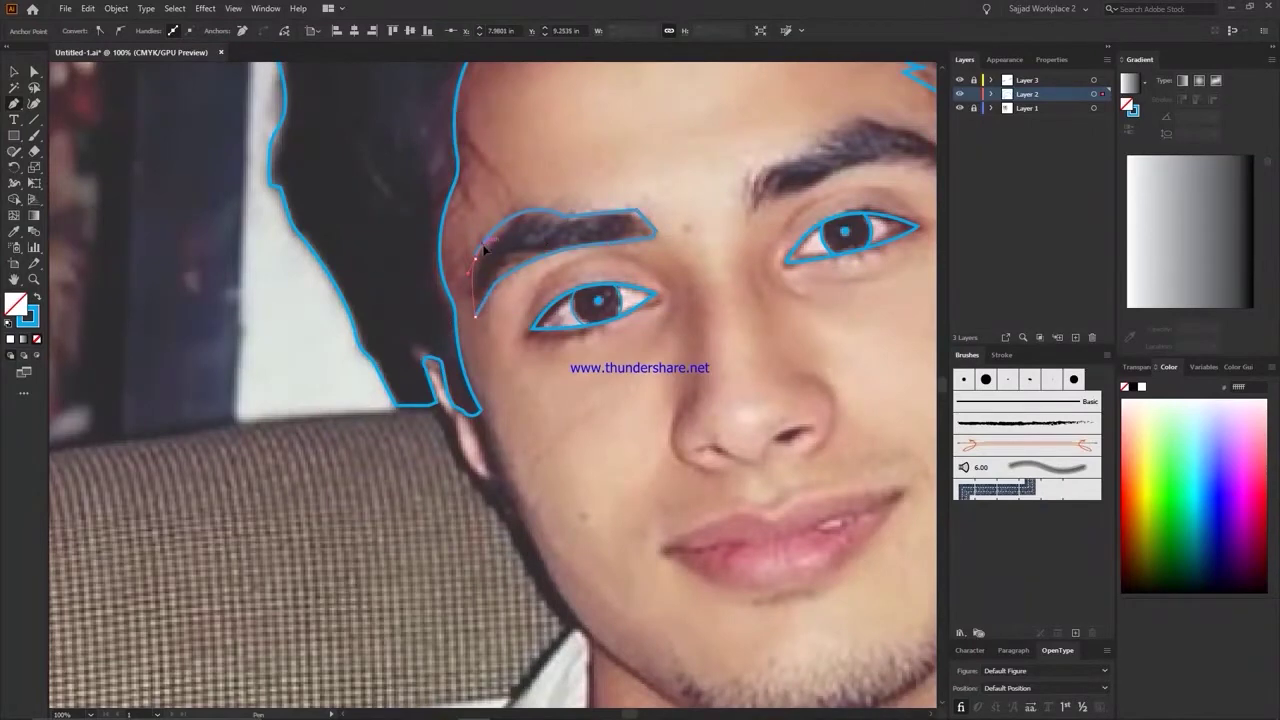
pyautogui.hotkey('ctrl', '=')
pyautogui.hotkey('ctrl', '=')
pyautogui.hotkey('ctrl', '=')
pyautogui.click(489, 376)
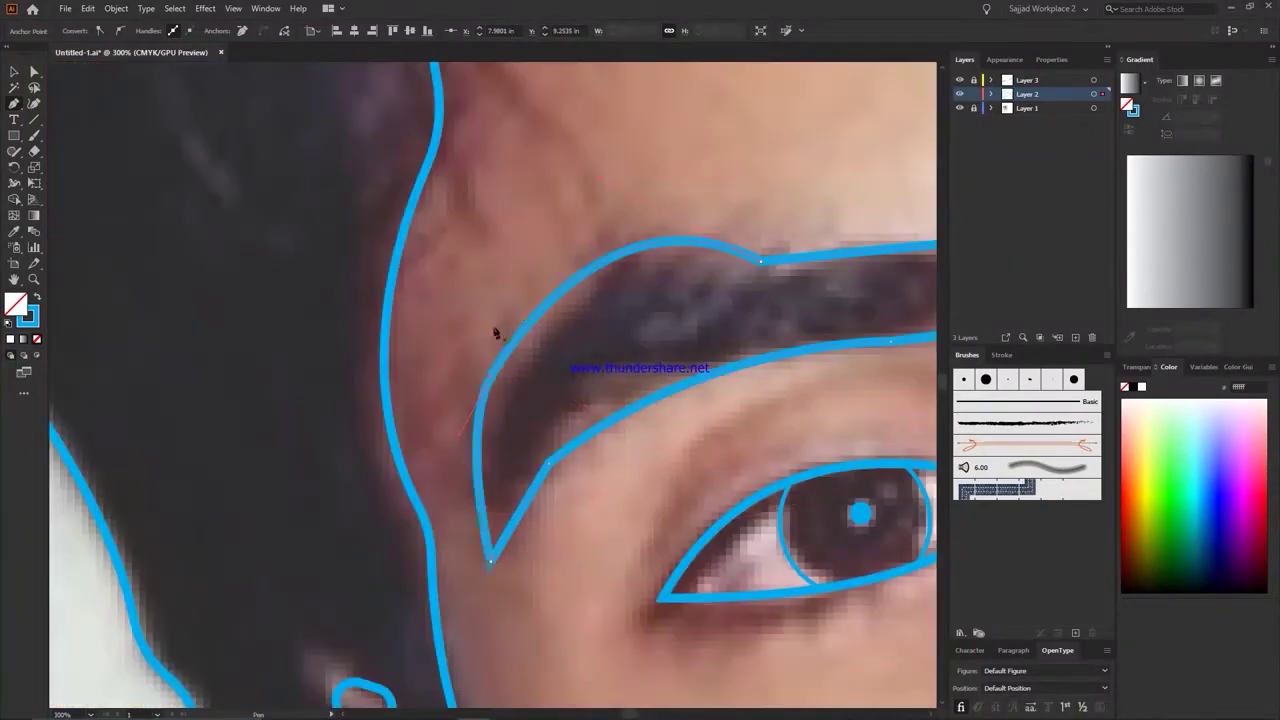
# Step: Reshape a left eyebrow anchor, then begin the right eyebrow with a curved point
pyautogui.scroll(-1, 560, 300)
pyautogui.rightClick(618, 168)
pyautogui.click(595, 202)
pyautogui.click(490, 360)
pyautogui.scroll(-1, 490, 360)
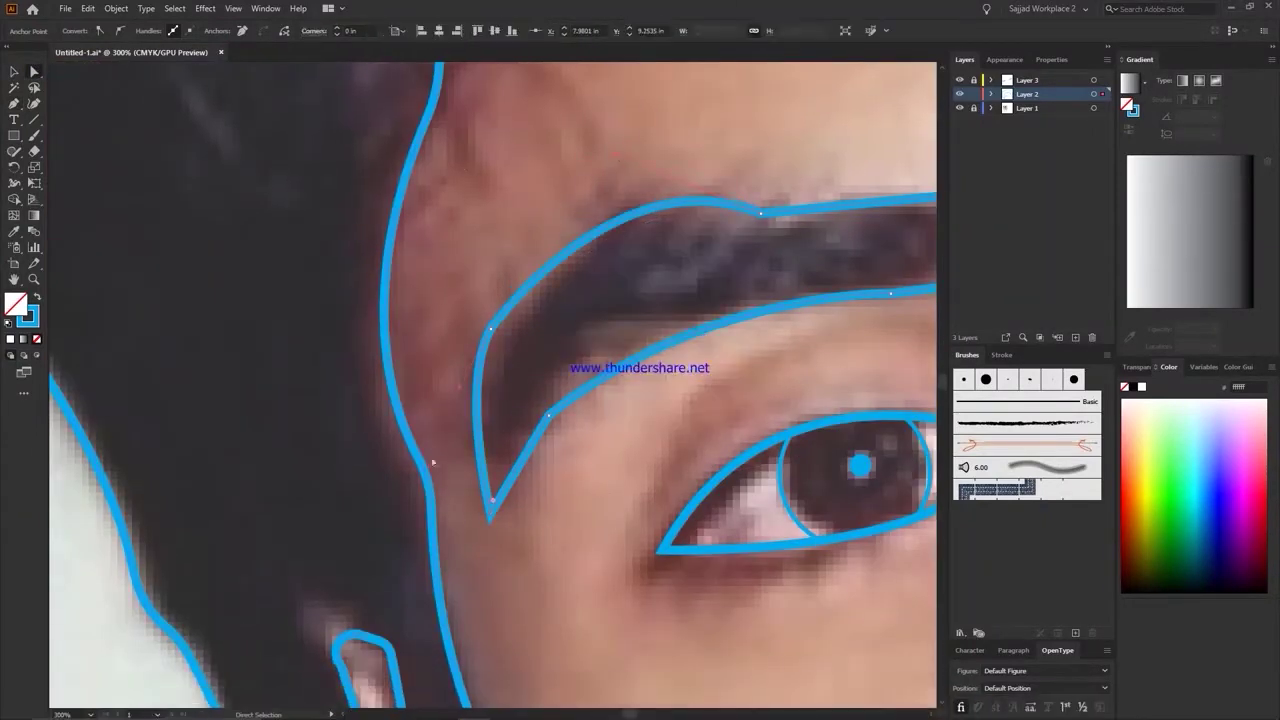
pyautogui.hotkey('ctrl', '0')
pyautogui.hotkey('ctrl', '=')
pyautogui.hotkey('ctrl', '=')
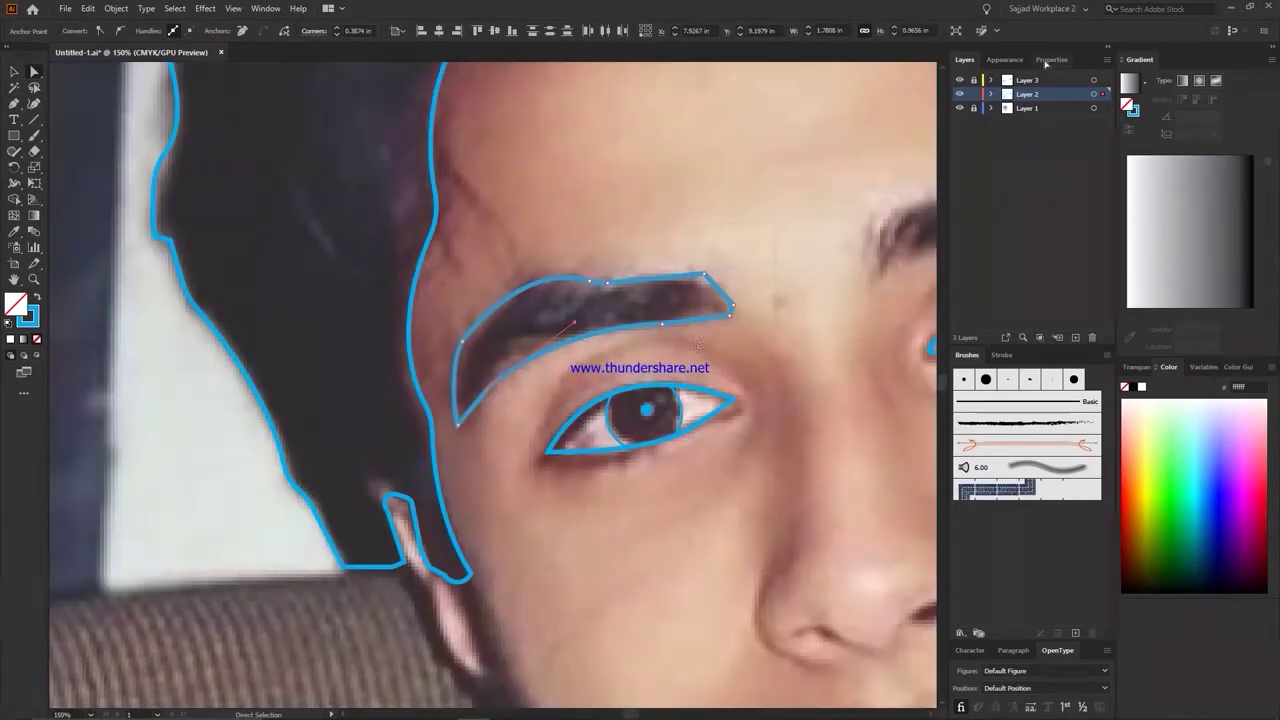
pyautogui.click(675, 256)
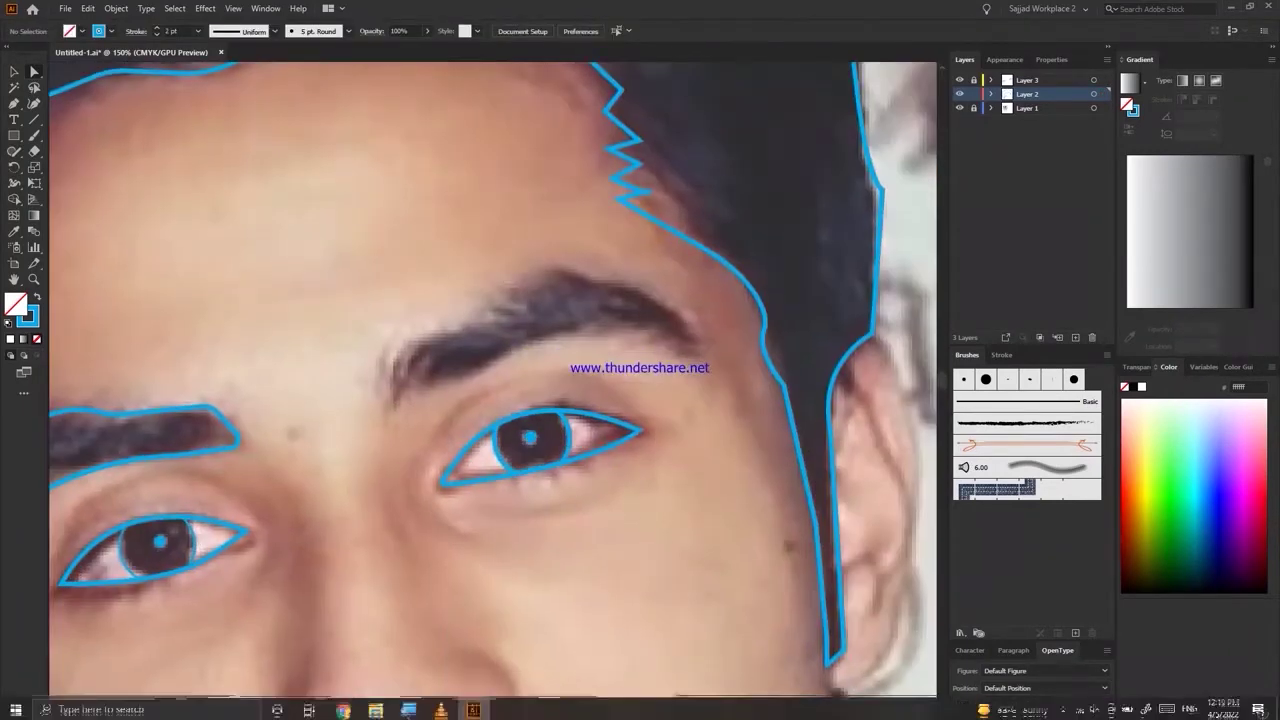
pyautogui.press('p')
pyautogui.moveTo(395, 408); pyautogui.dragTo(400, 350)
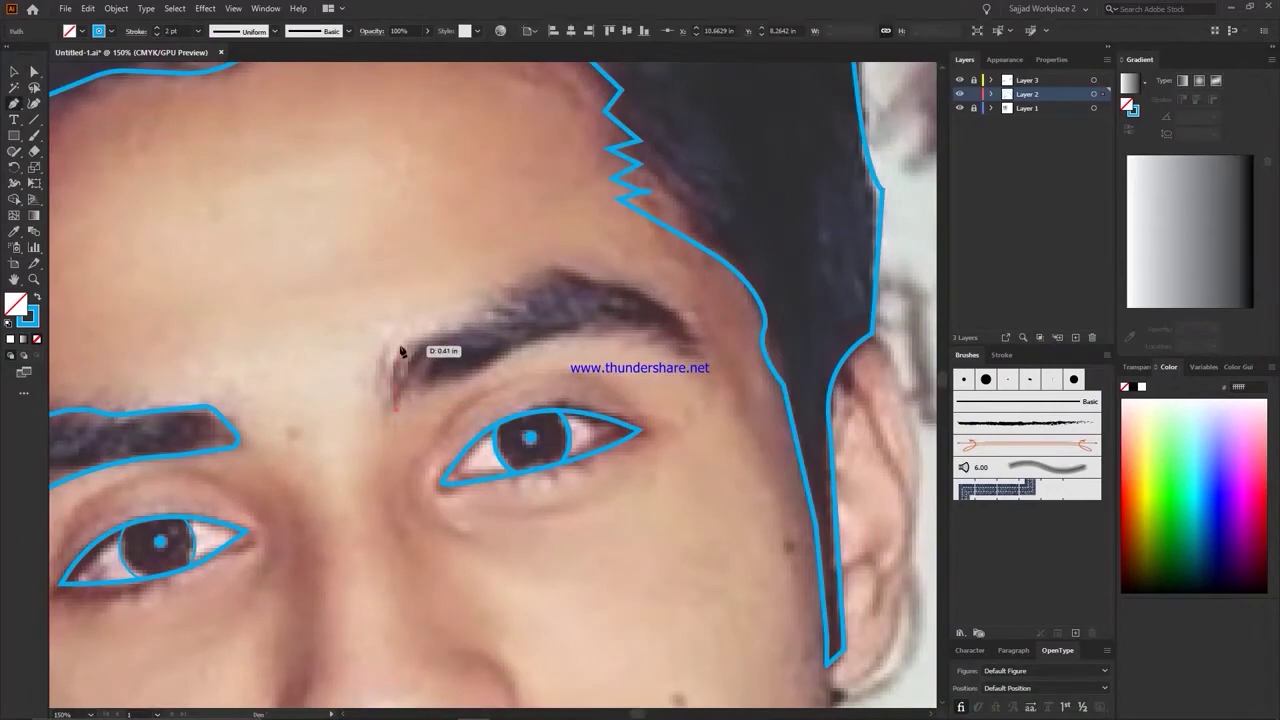
# Step: Trace the right eyebrow with a curved top edge and close the outline
pyautogui.click(405, 341)
pyautogui.moveTo(527, 275); pyautogui.dragTo(548, 265)
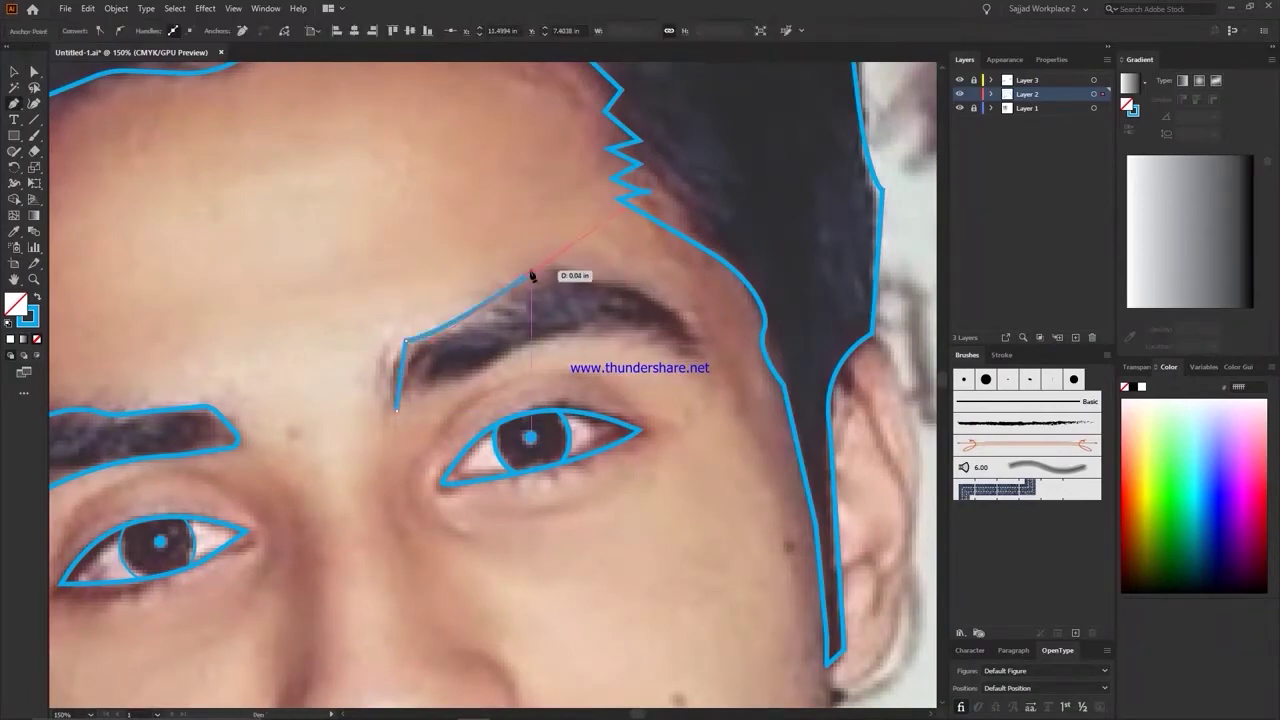
pyautogui.scroll(3, 640, 350)
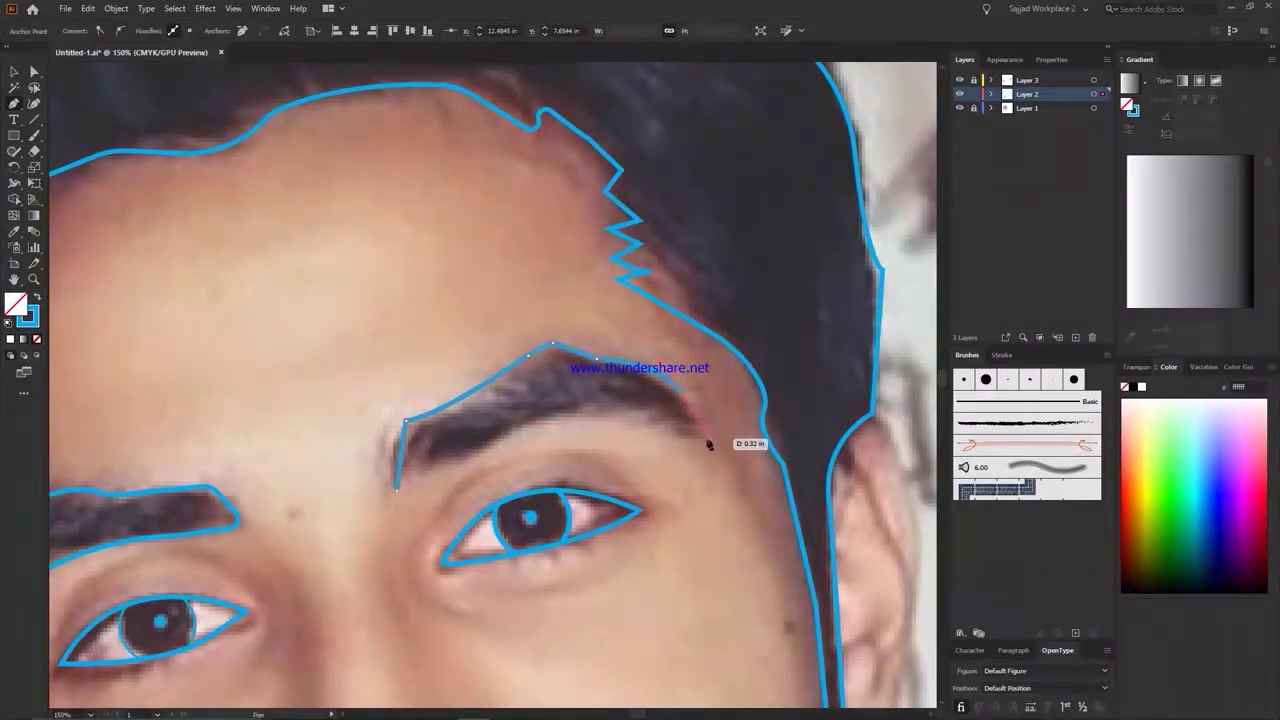
pyautogui.click(420, 468)
pyautogui.click(398, 490)
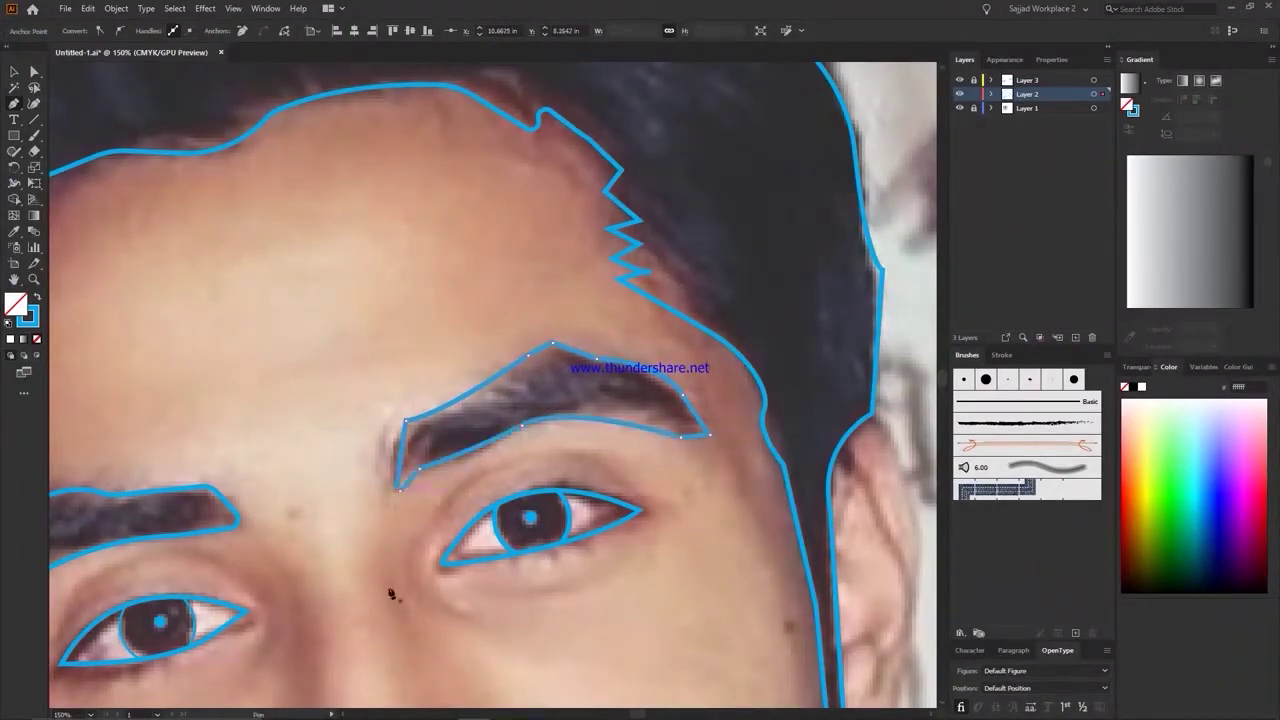
pyautogui.click(392, 491)
pyautogui.scroll(-1, 263, 329)
pyautogui.scroll(-2, 302, 170)
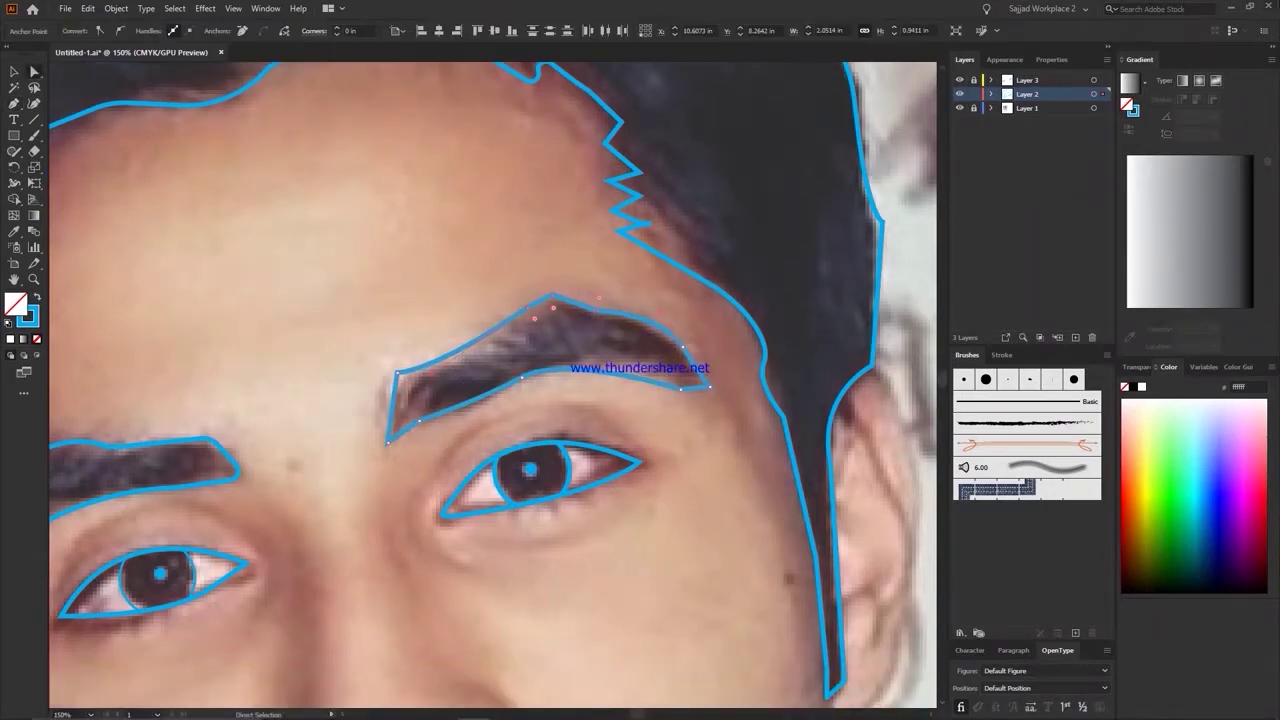
# Step: Round the eyebrow's sharp top corner, then zoom out and frame the face
pyautogui.moveTo(550, 323); pyautogui.dragTo(551, 325)
pyautogui.scroll(-1, 383, 340)
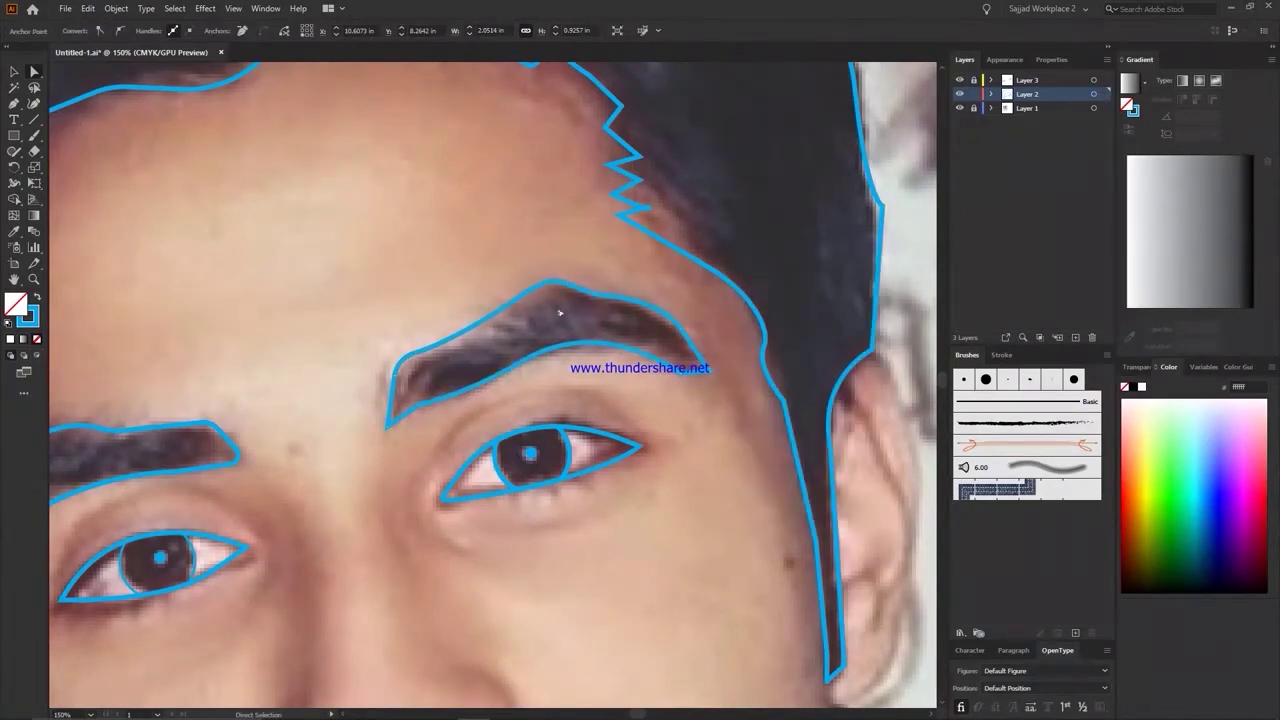
pyautogui.click(394, 412)
pyautogui.hotkey('ctrl', '-')
pyautogui.hotkey('ctrl', '0')
pyautogui.hotkey('ctrl', '+')
pyautogui.hotkey('ctrl', '+')
pyautogui.moveTo(817, 53); pyautogui.dragTo(817, 193)
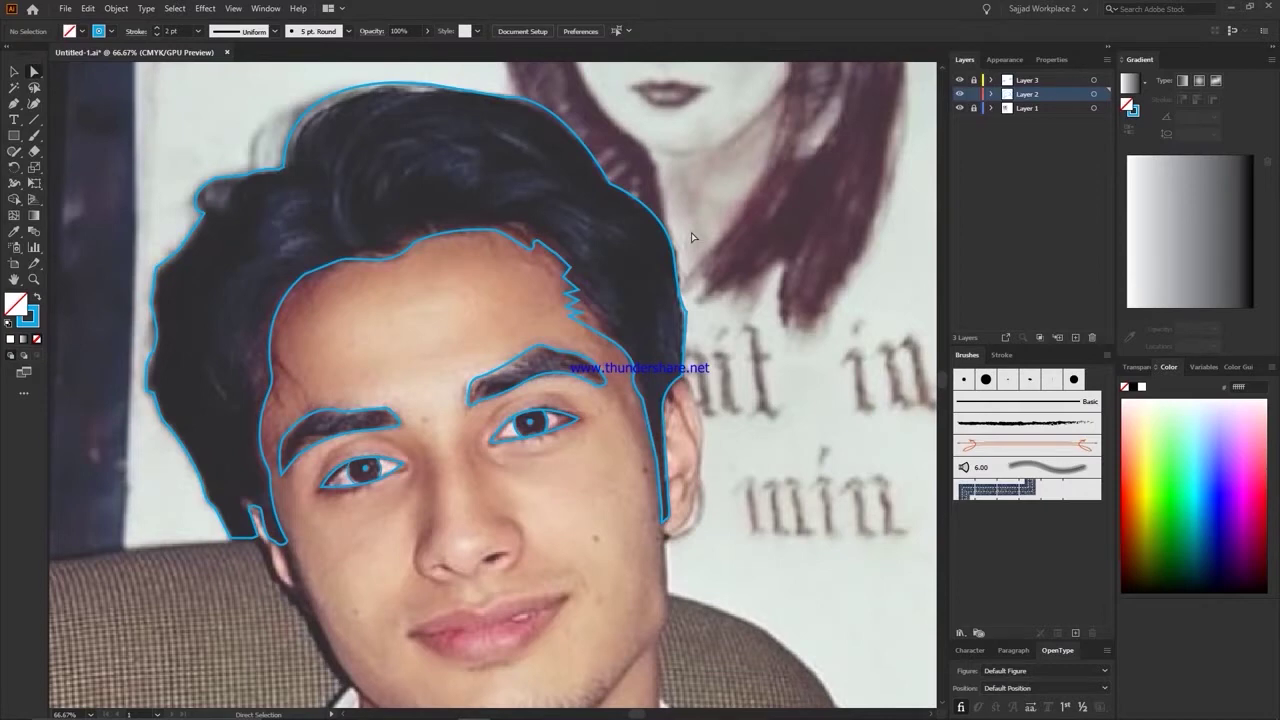
# Step: Draw curved strokes tracing both sides of the nose and refine the curve handle
pyautogui.scroll(-3, 790, 278)
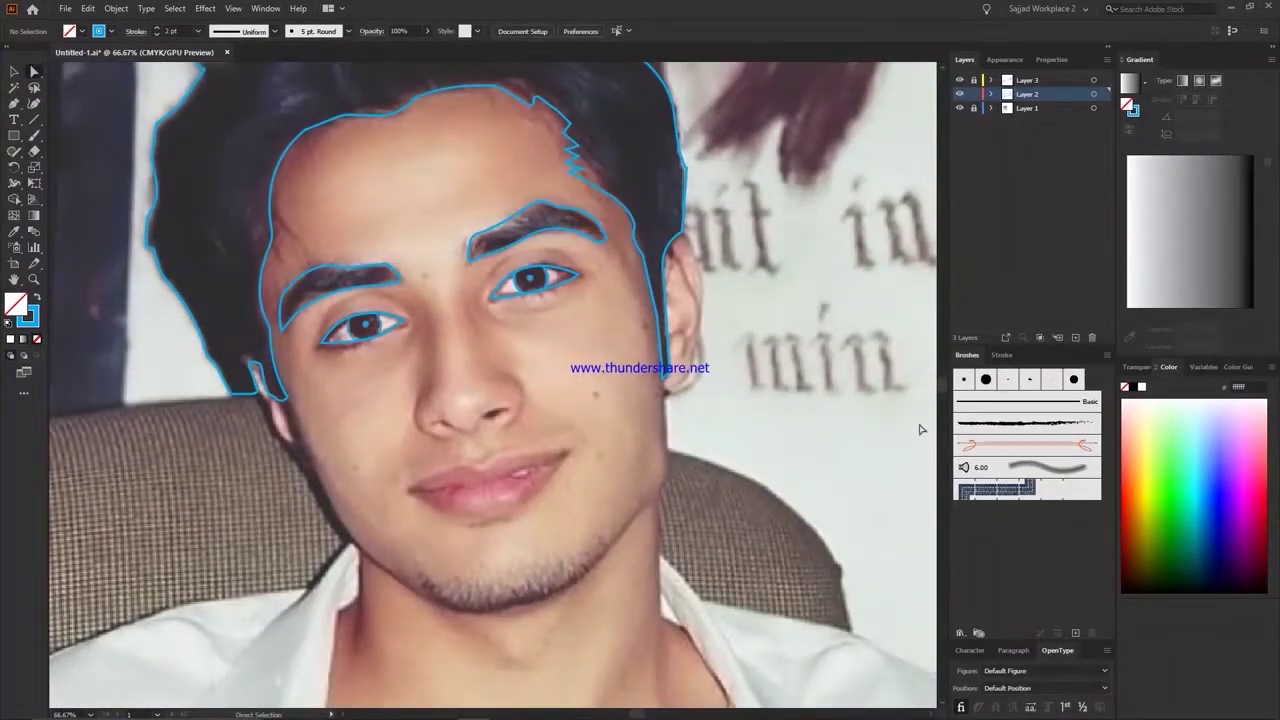
pyautogui.scroll(1, 560, 120)
pyautogui.click(502, 404)
pyautogui.moveTo(506, 459); pyautogui.dragTo(482, 481)
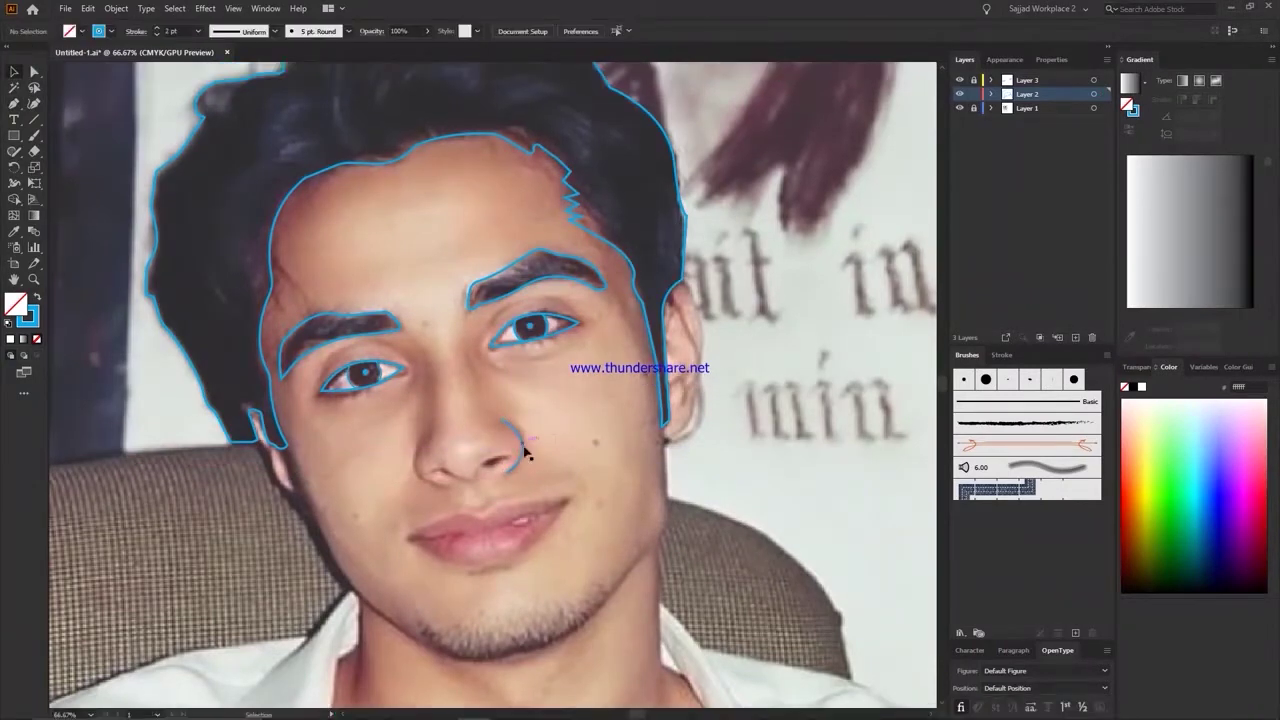
pyautogui.moveTo(397, 451); pyautogui.dragTo(412, 441)
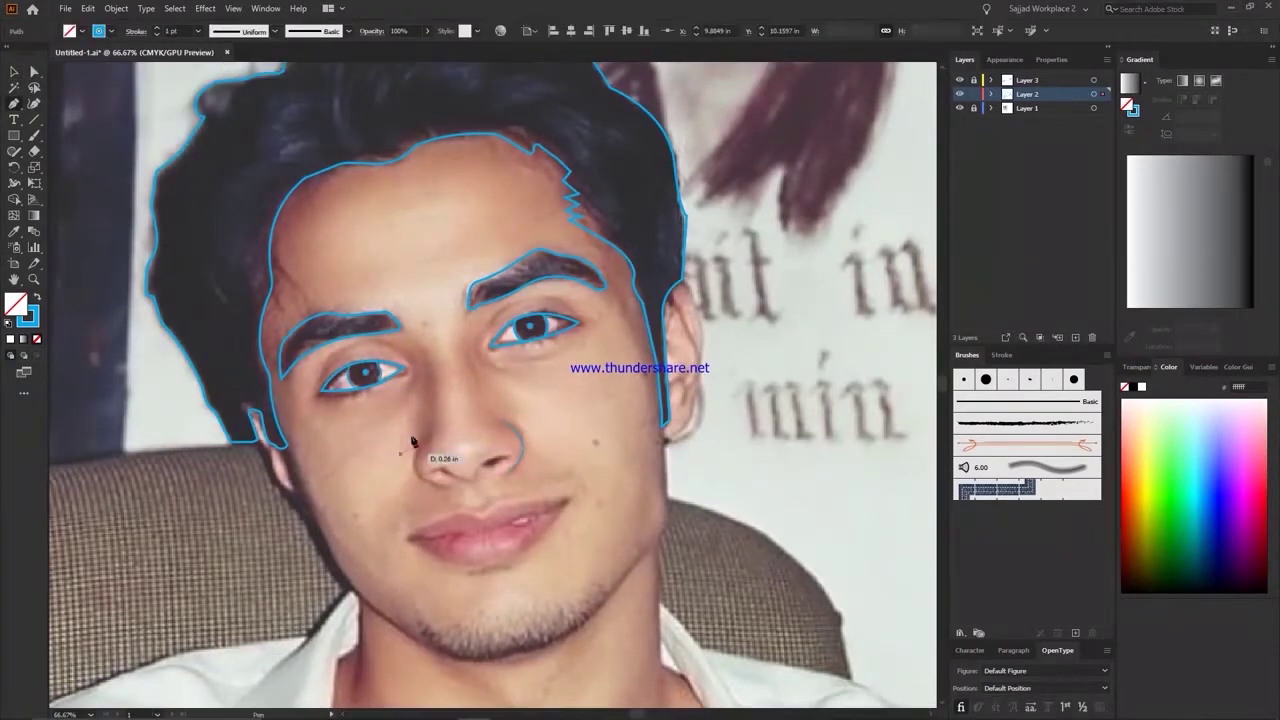
pyautogui.hotkey('ctrl', '+')
pyautogui.hotkey('ctrl', '+')
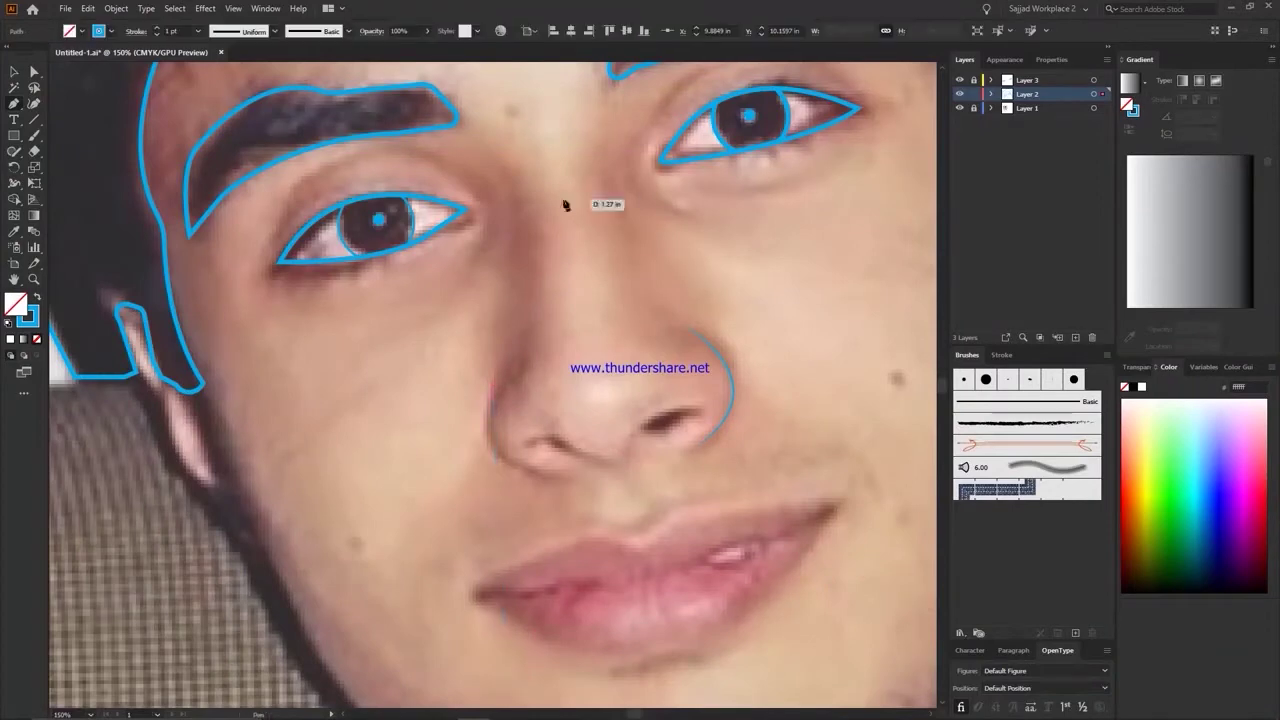
pyautogui.moveTo(686, 467); pyautogui.dragTo(634, 464)
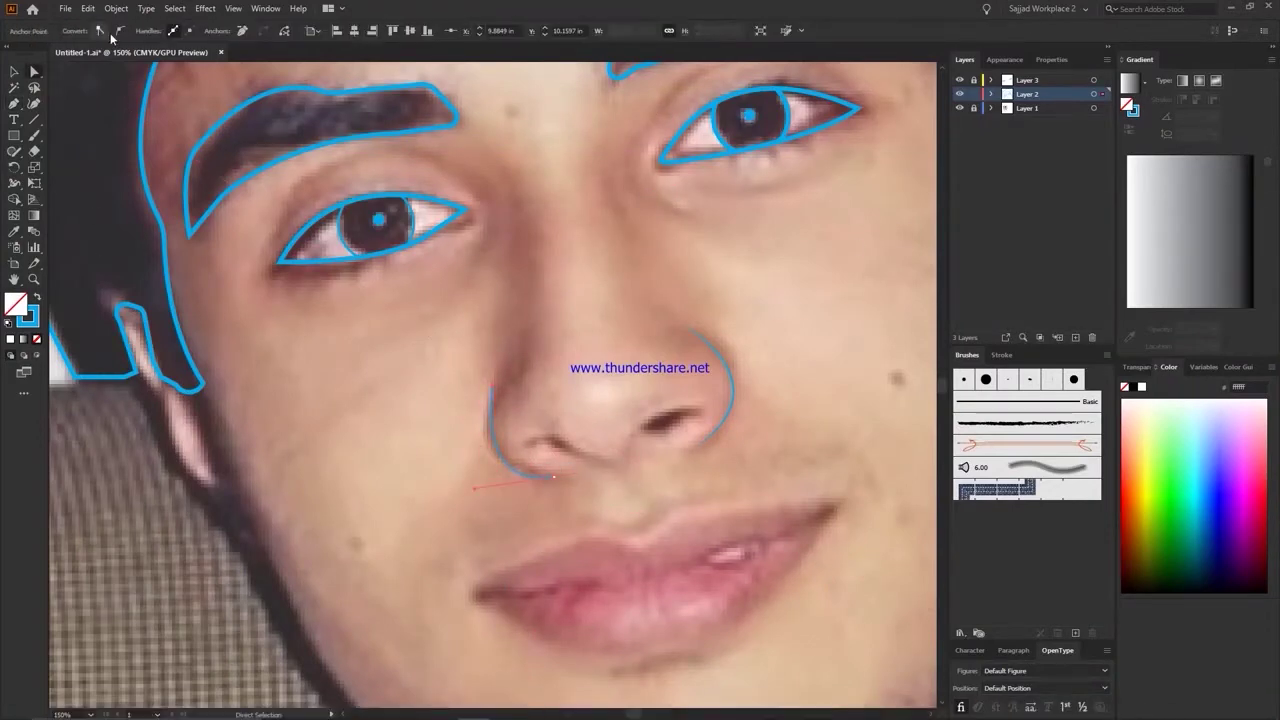
pyautogui.rightClick(472, 489)
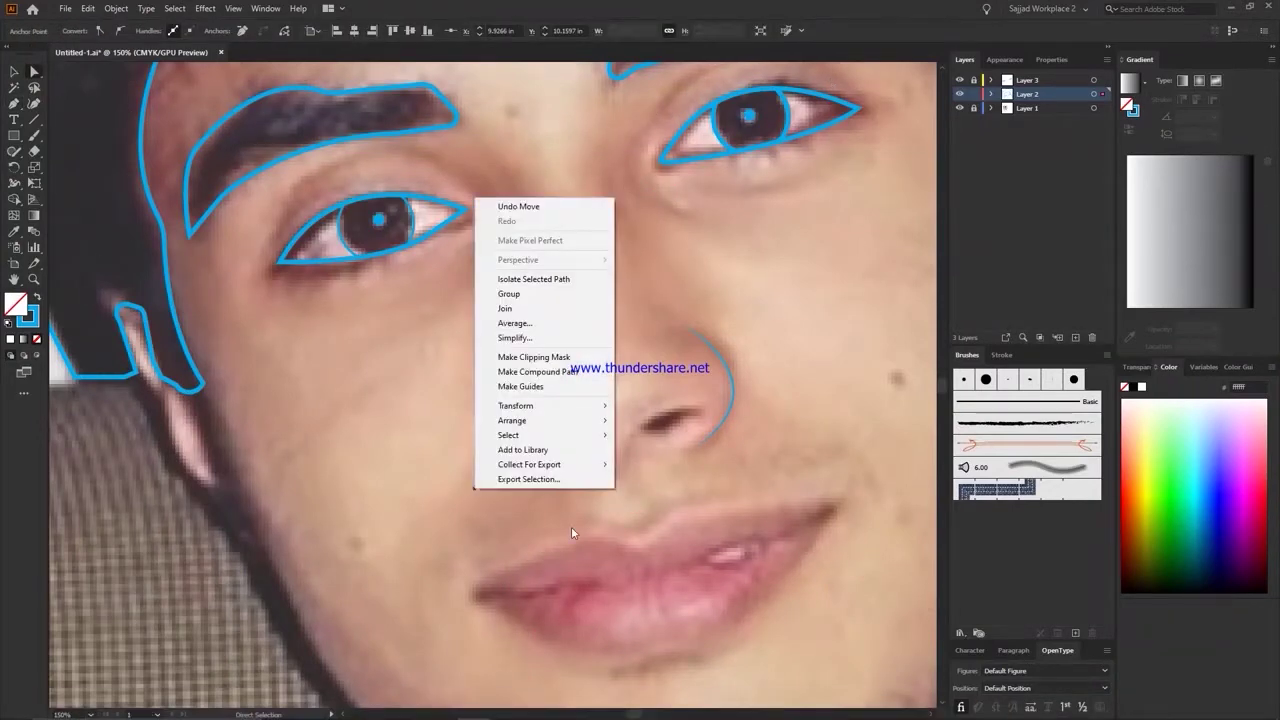
pyautogui.scroll(-1, 477, 451)
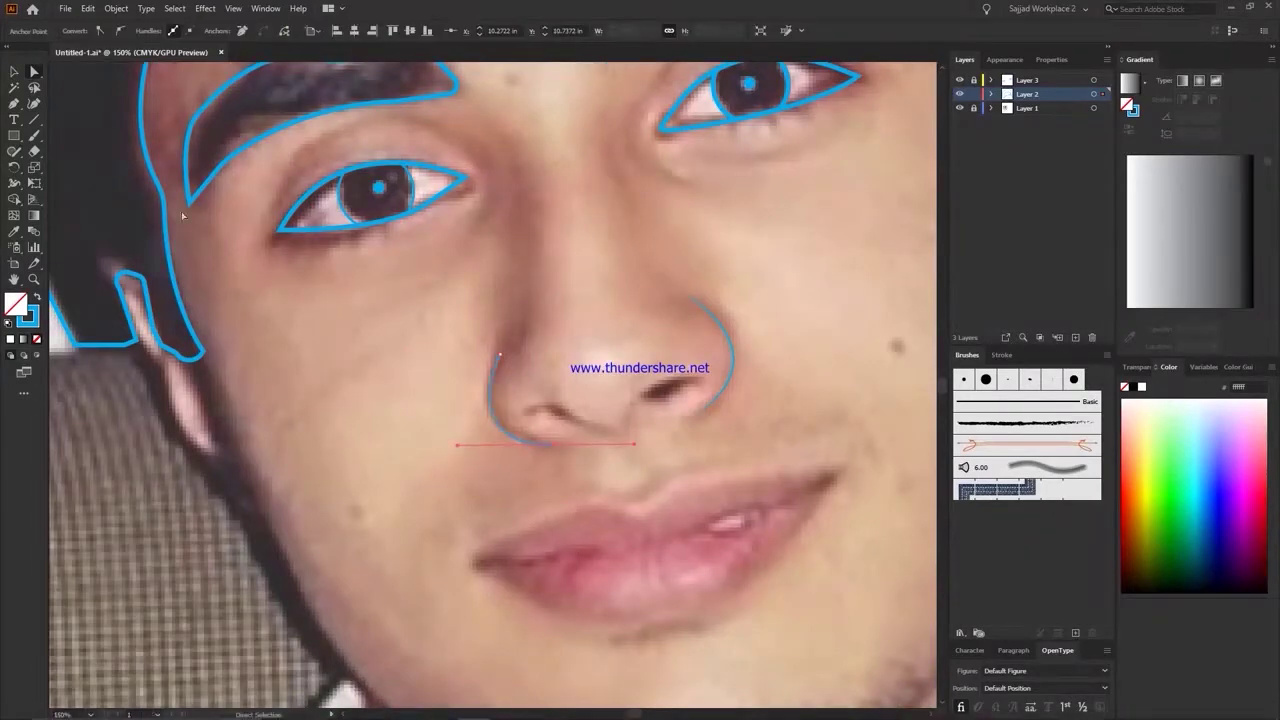
pyautogui.scroll(-1, 455, 404)
pyautogui.scroll(-1, 455, 404)
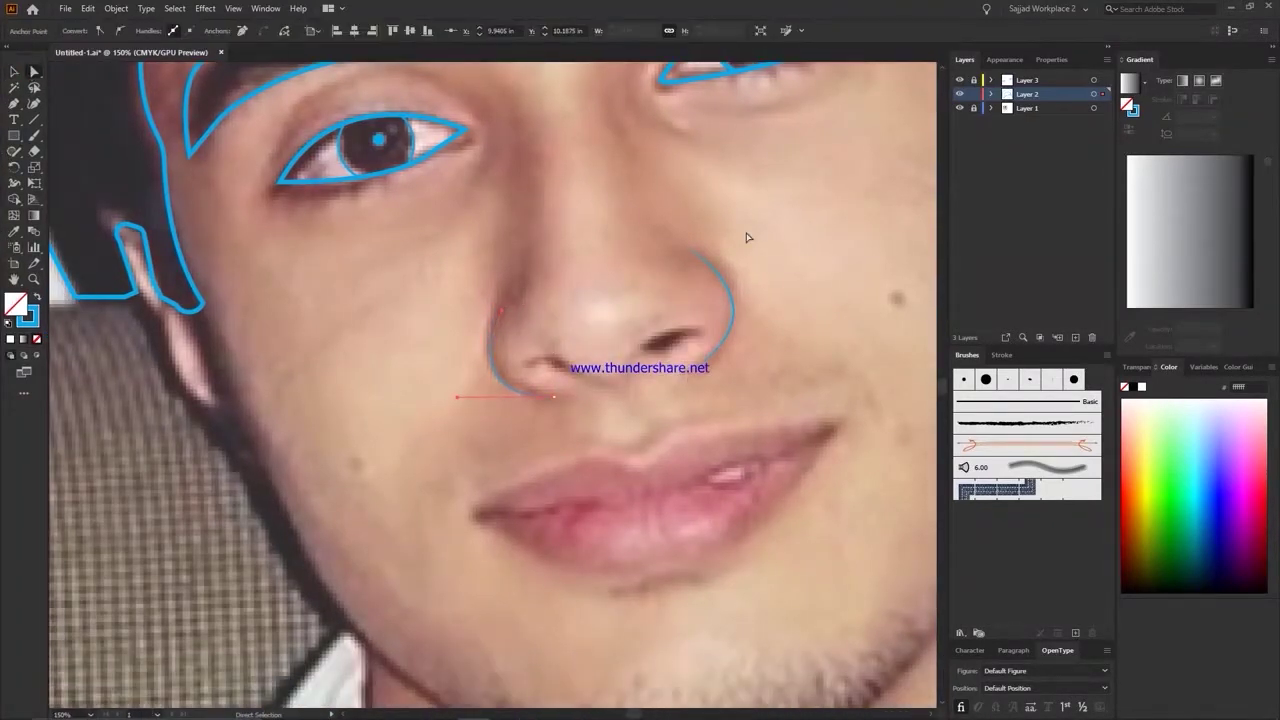
pyautogui.click(491, 434)
# Step: Select the zigzag hairline path and delete its stray looped anchor
pyautogui.scroll(10, 651, 600)
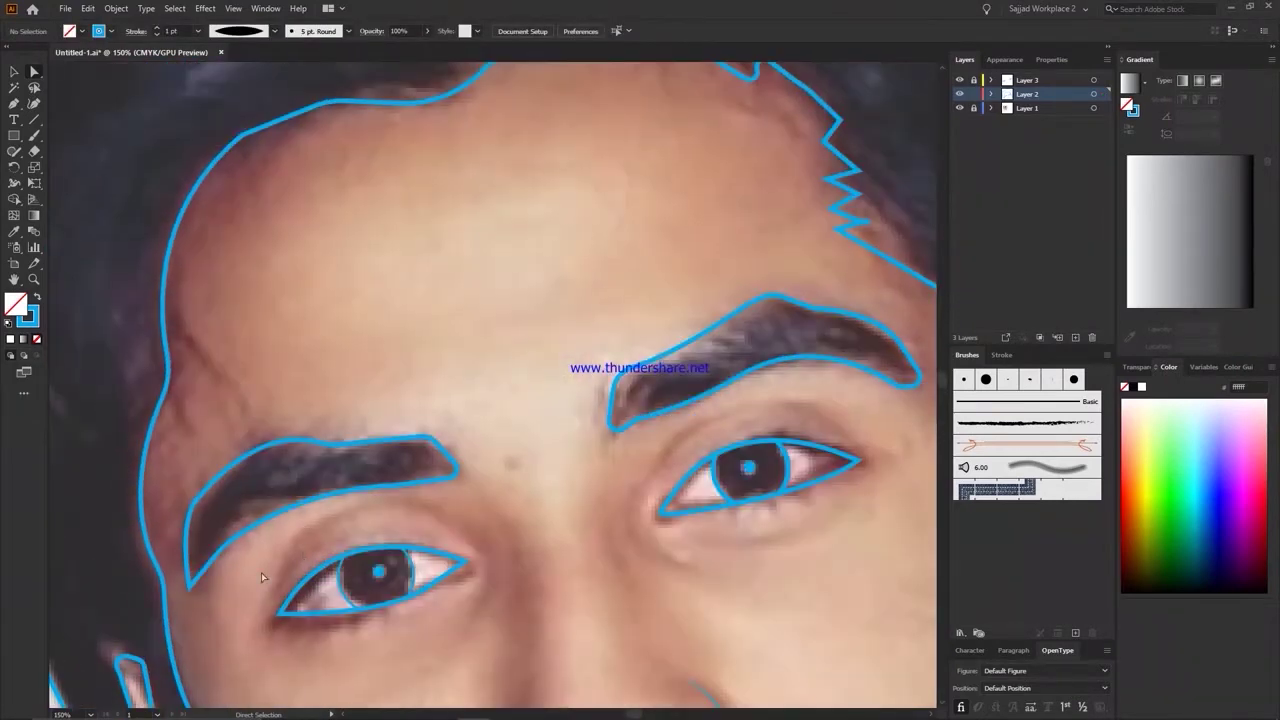
pyautogui.scroll(-1, 224, 598)
pyautogui.click(691, 335)
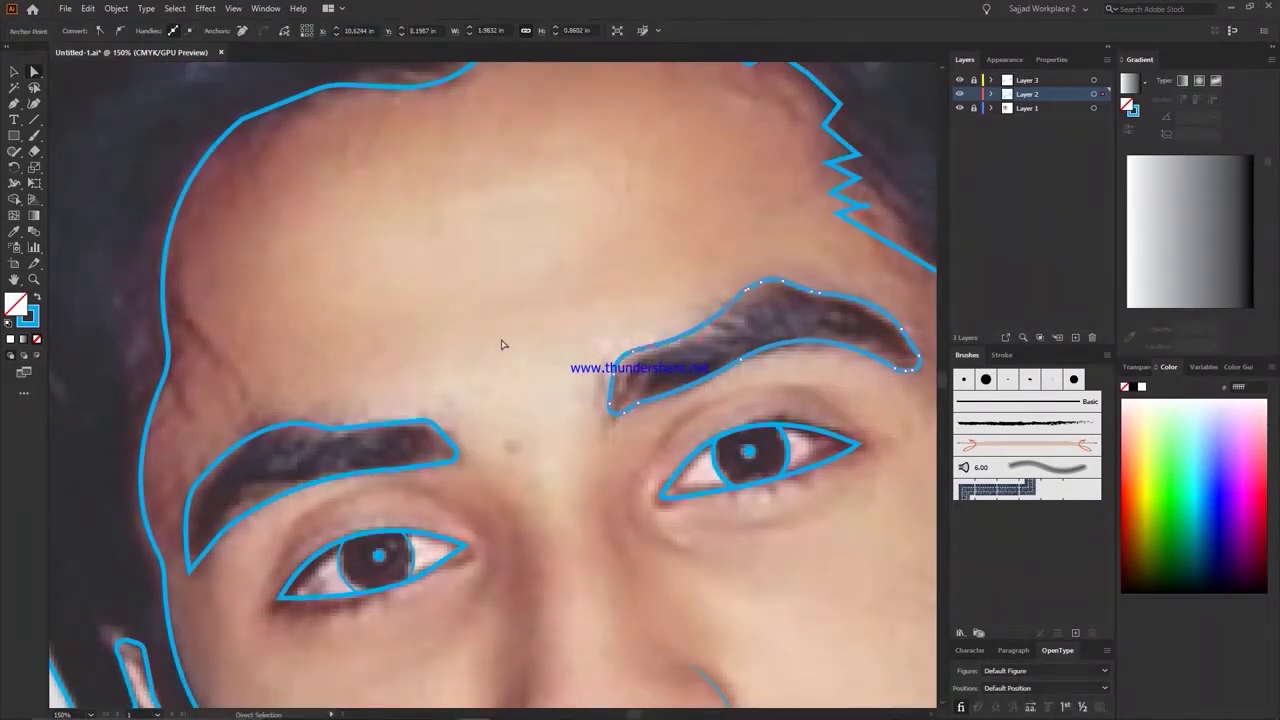
pyautogui.scroll(-1, 694, 194)
pyautogui.scroll(5, 627, 238)
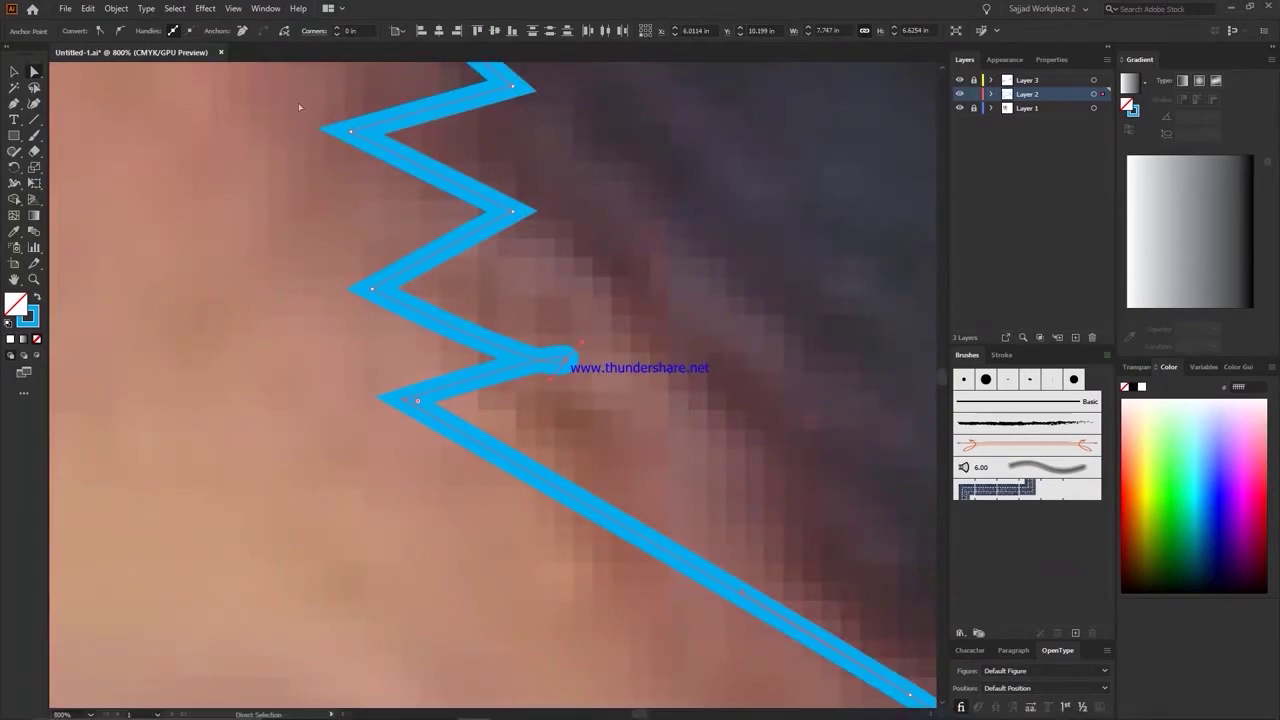
pyautogui.click(543, 340)
# Step: Start a new Pen outline at the temple hair and run it down to the ear
pyautogui.press('v')
pyautogui.hotkey('ctrl', '0')
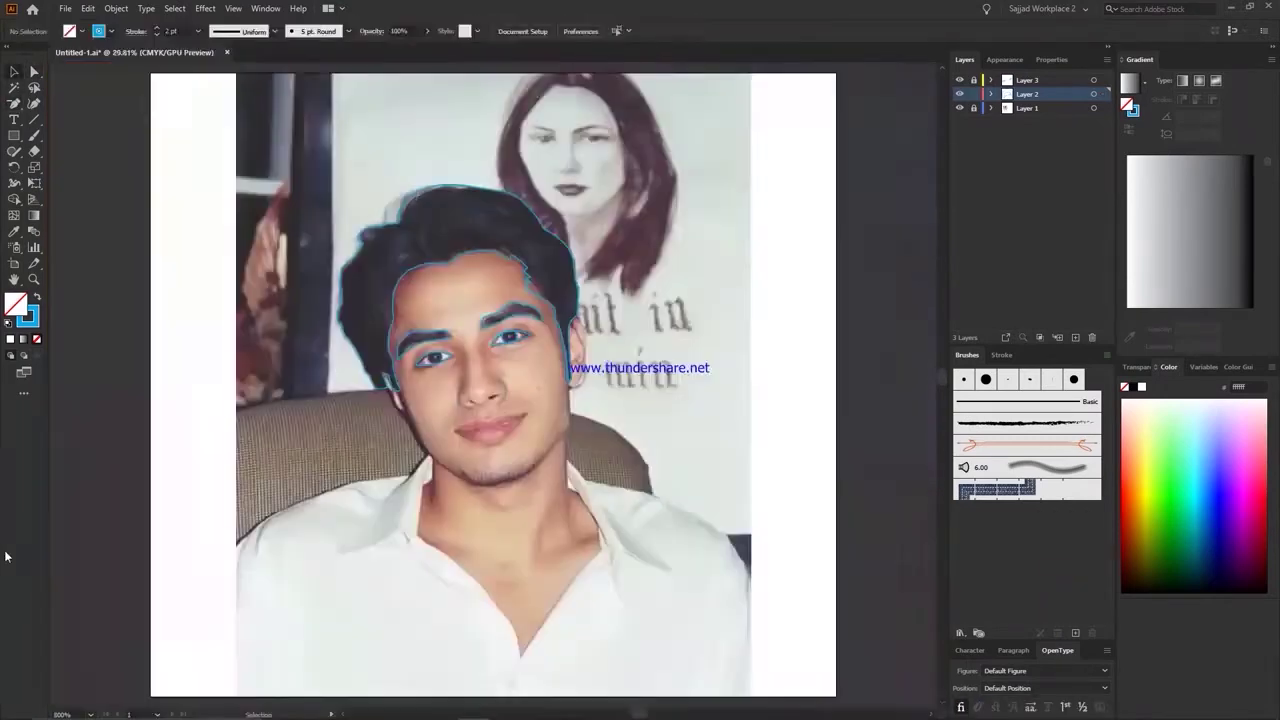
pyautogui.hotkey('ctrl', '=')
pyautogui.hotkey('ctrl', '=')
pyautogui.hotkey('ctrl', '=')
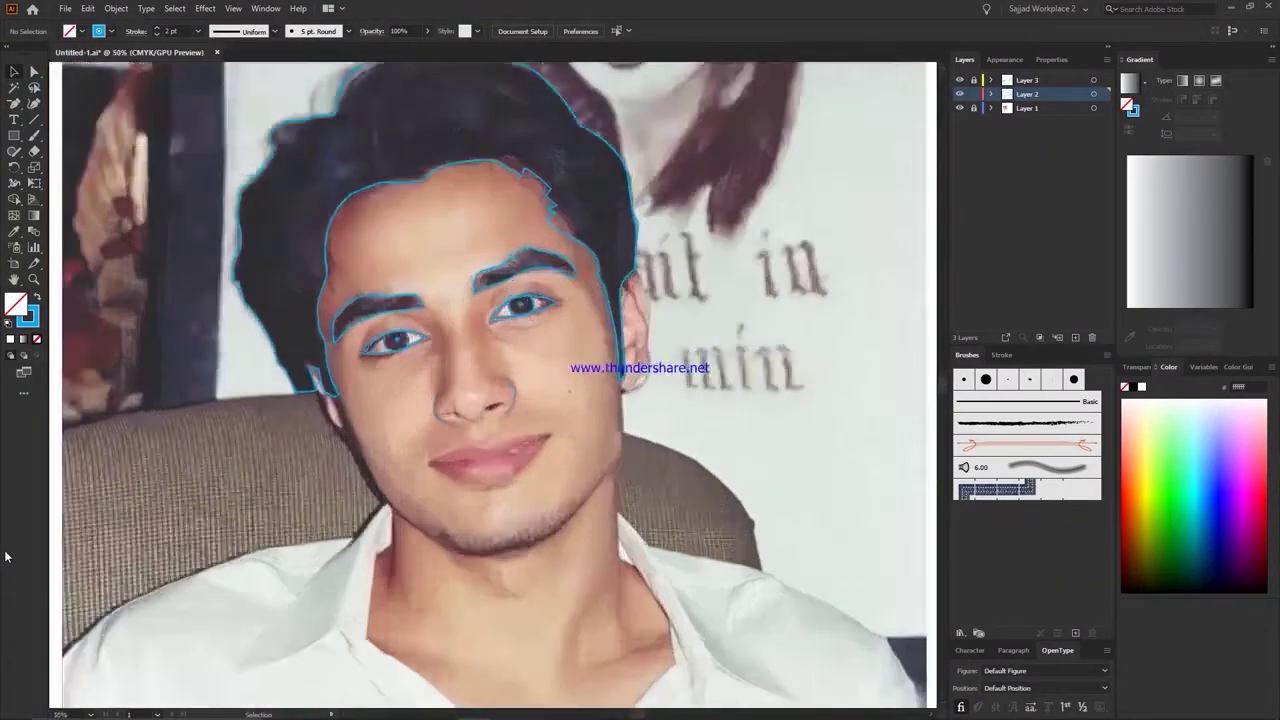
pyautogui.scroll(2, 60, 80)
pyautogui.moveTo(14, 103); pyautogui.dragTo(86, 97)
pyautogui.click(250, 253)
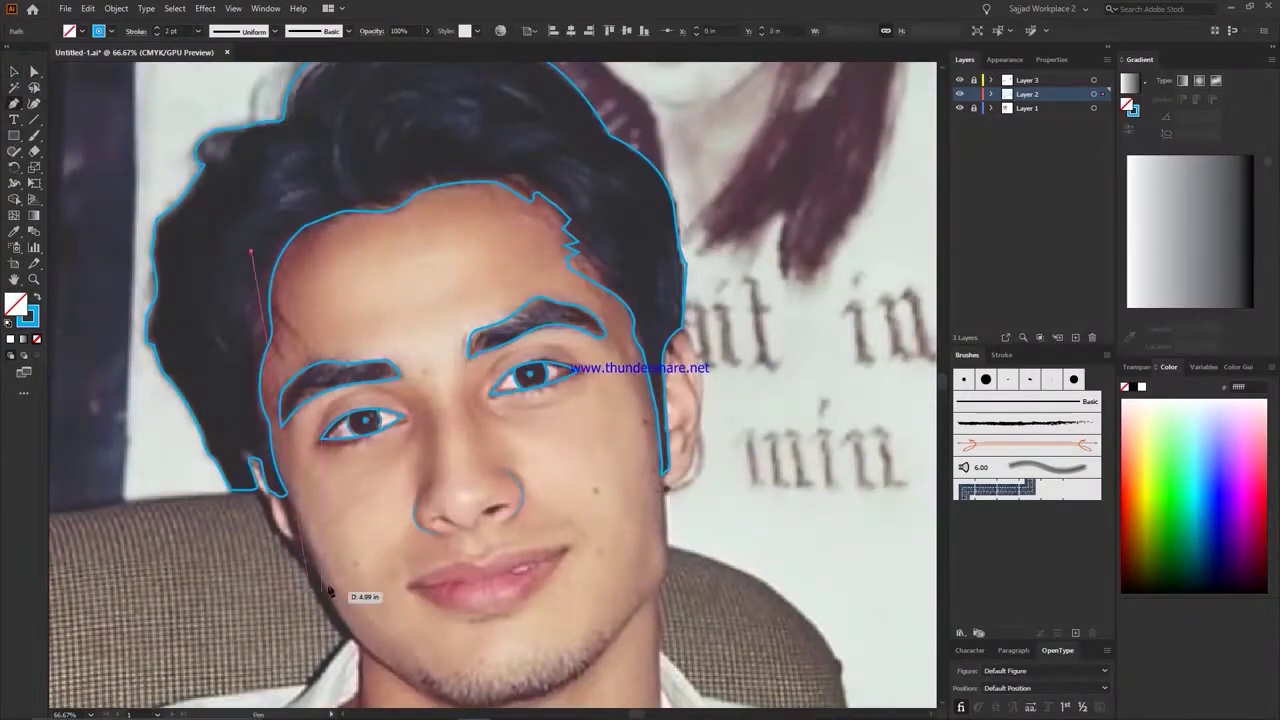
pyautogui.click(242, 340)
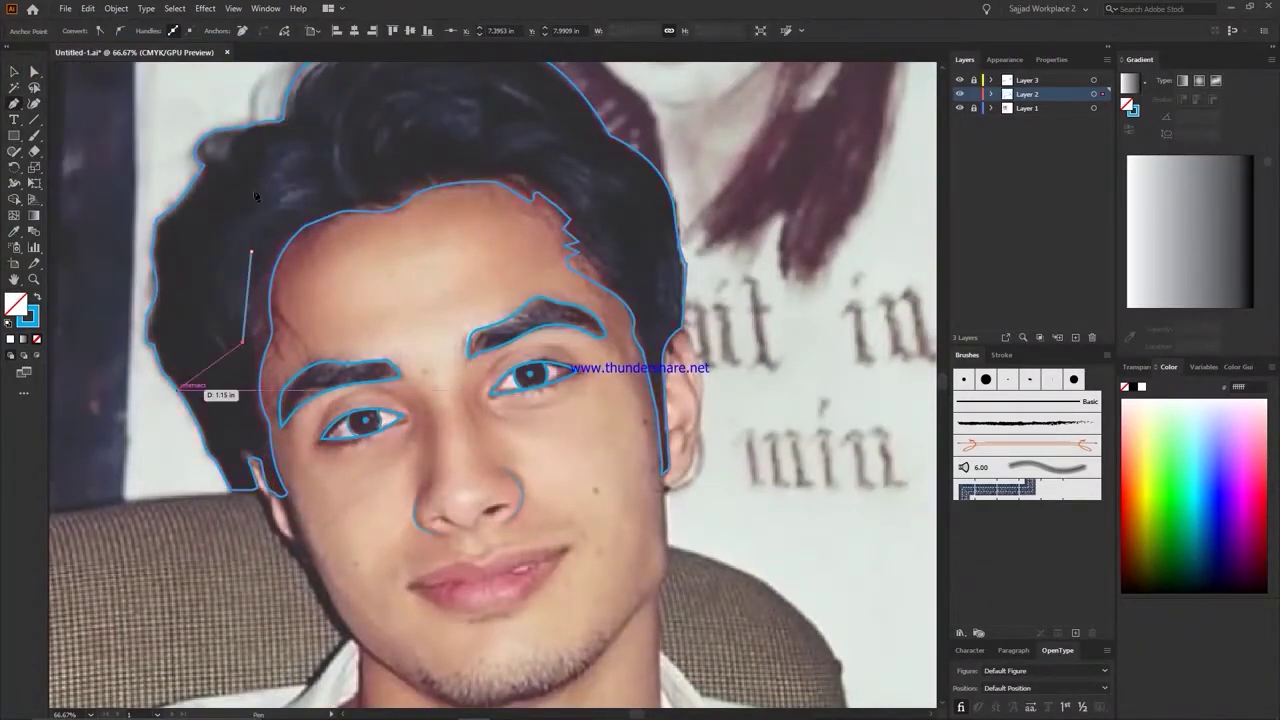
pyautogui.click(280, 500)
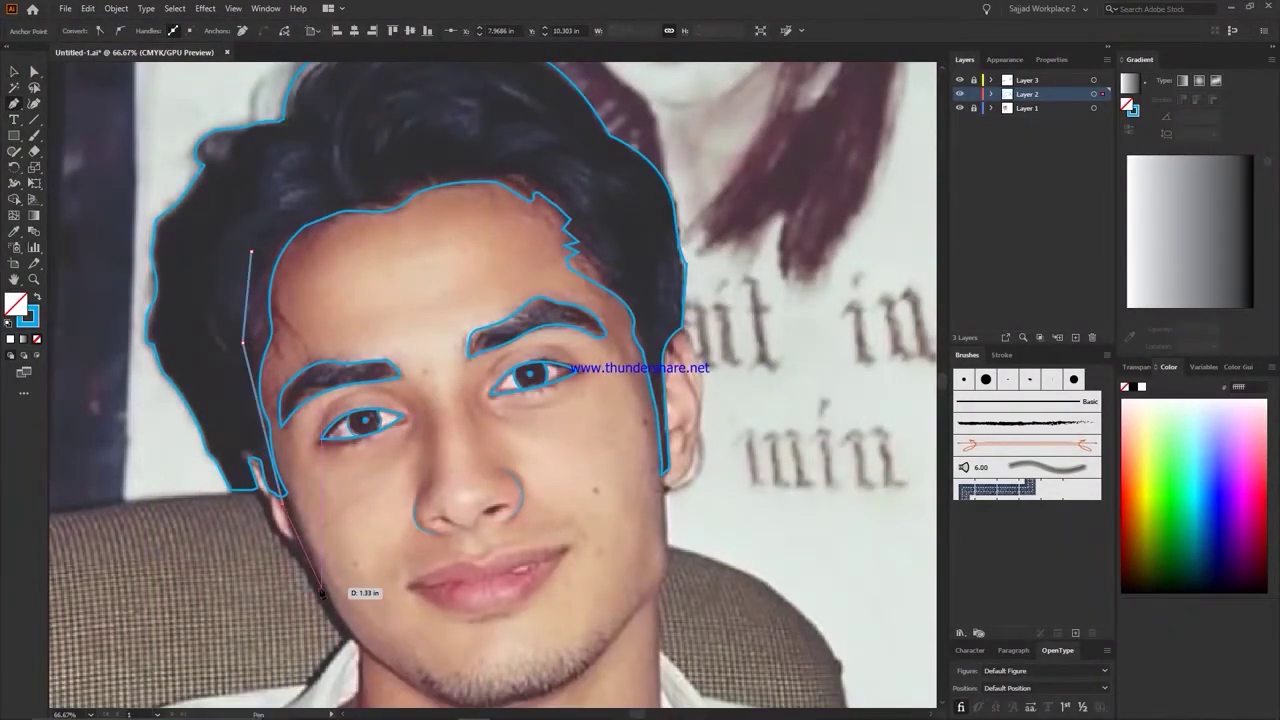
# Step: Place points along the jaw toward the chin, undoing misplaced ones
pyautogui.hotkey('ctrl', '=')
pyautogui.hotkey('ctrl', '=')
pyautogui.scroll(-5, 566, 523)
pyautogui.click(651, 290)
pyautogui.hotkey('ctrl', 'z')
pyautogui.click(651, 312)
pyautogui.click(730, 354)
pyautogui.click(806, 395)
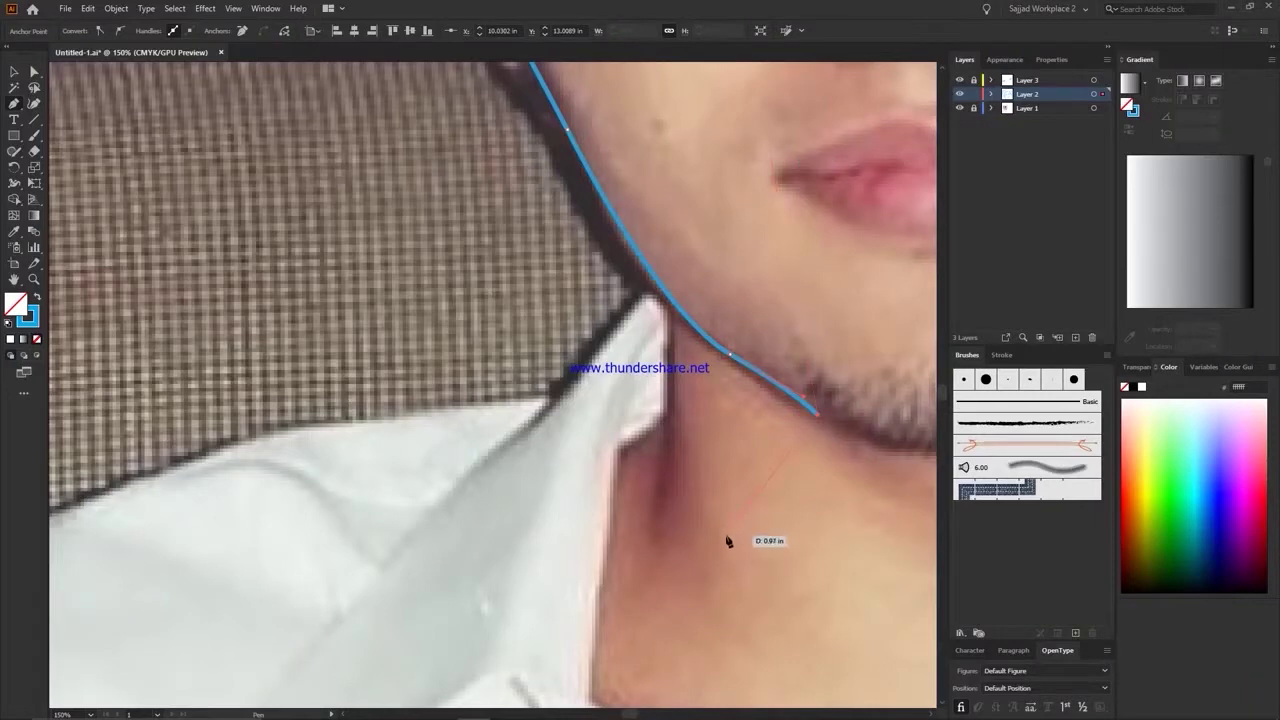
pyautogui.hotkey('ctrl', 'z')
pyautogui.click(632, 287)
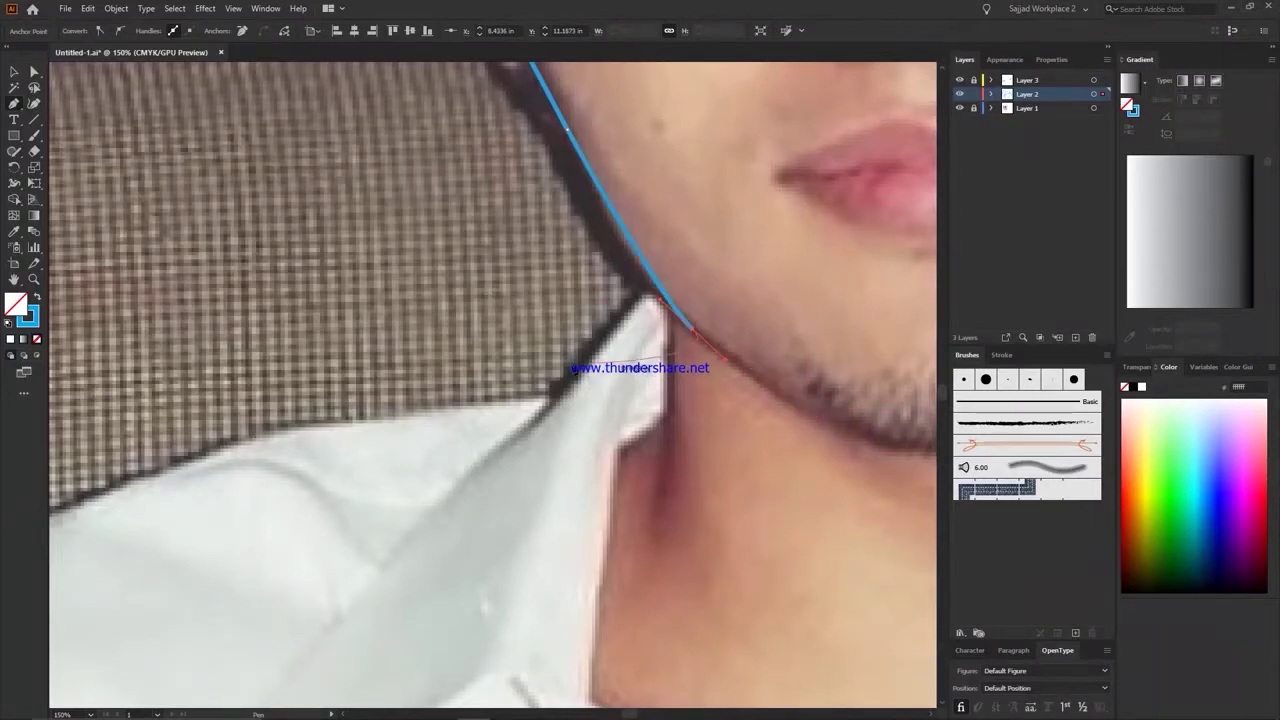
pyautogui.click(706, 337)
pyautogui.click(807, 412)
# Step: Continue the outline under the chin and up the right jawline
pyautogui.hscroll(5, 471, 509)
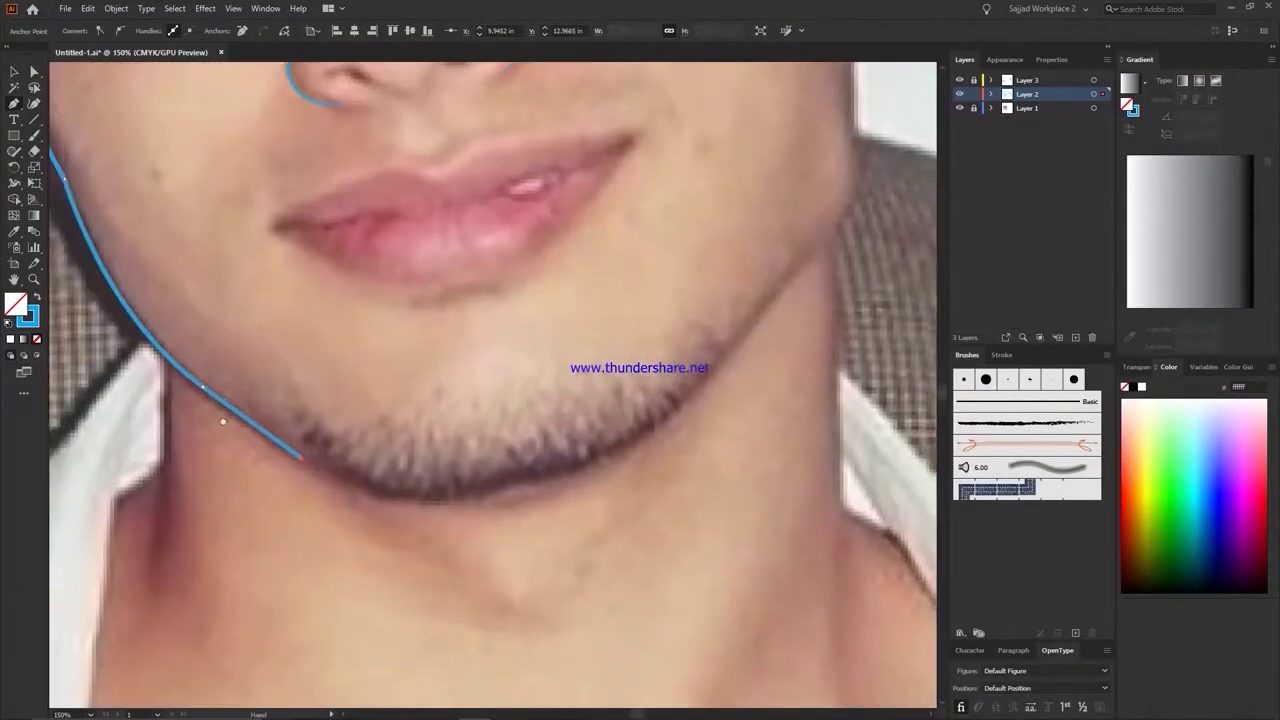
pyautogui.click(385, 500)
pyautogui.click(418, 504)
pyautogui.scroll(-1, 457, 500)
pyautogui.click(454, 473)
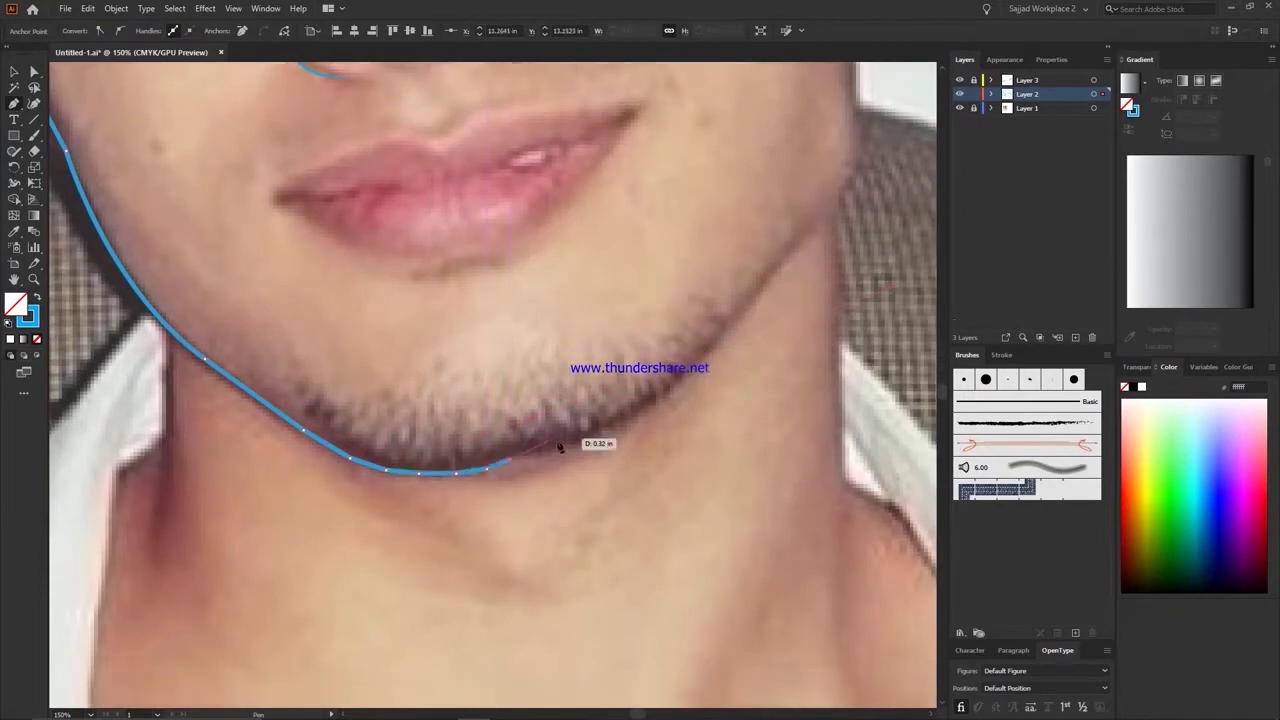
pyautogui.click(526, 456)
pyautogui.click(641, 411)
pyautogui.click(676, 382)
pyautogui.click(707, 351)
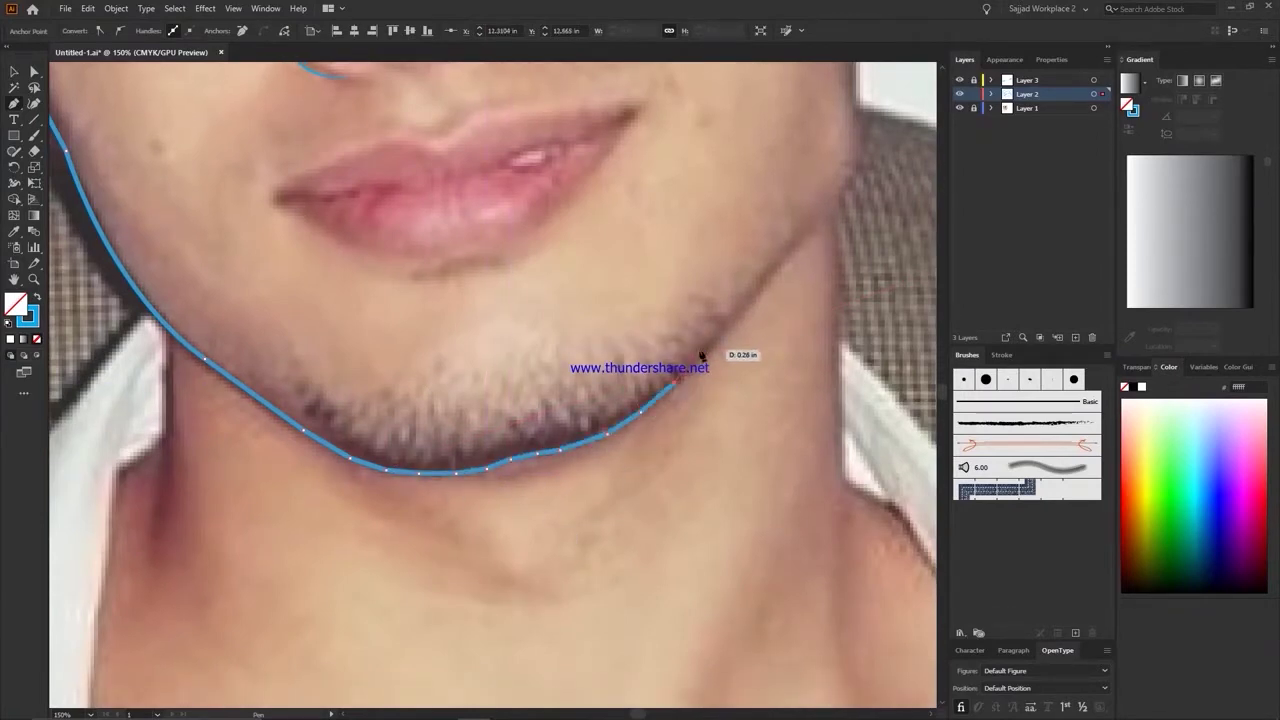
pyautogui.moveTo(759, 285); pyautogui.dragTo(496, 342)
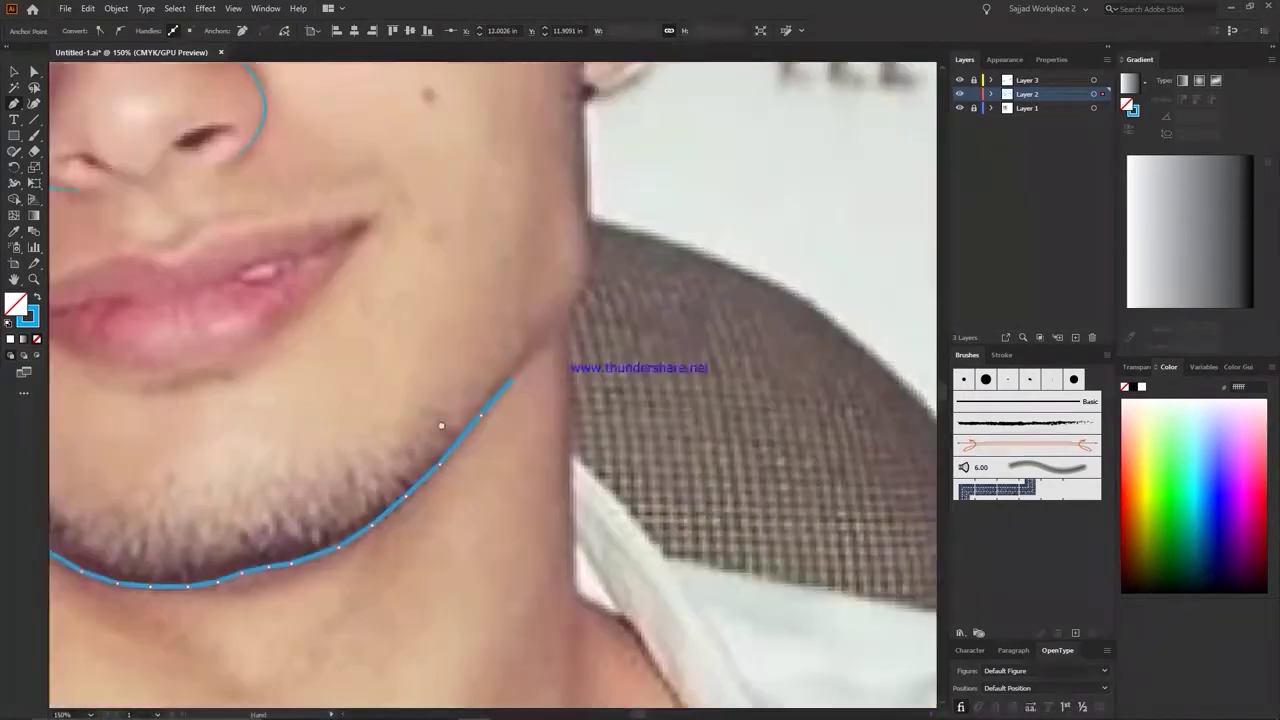
pyautogui.click(477, 357)
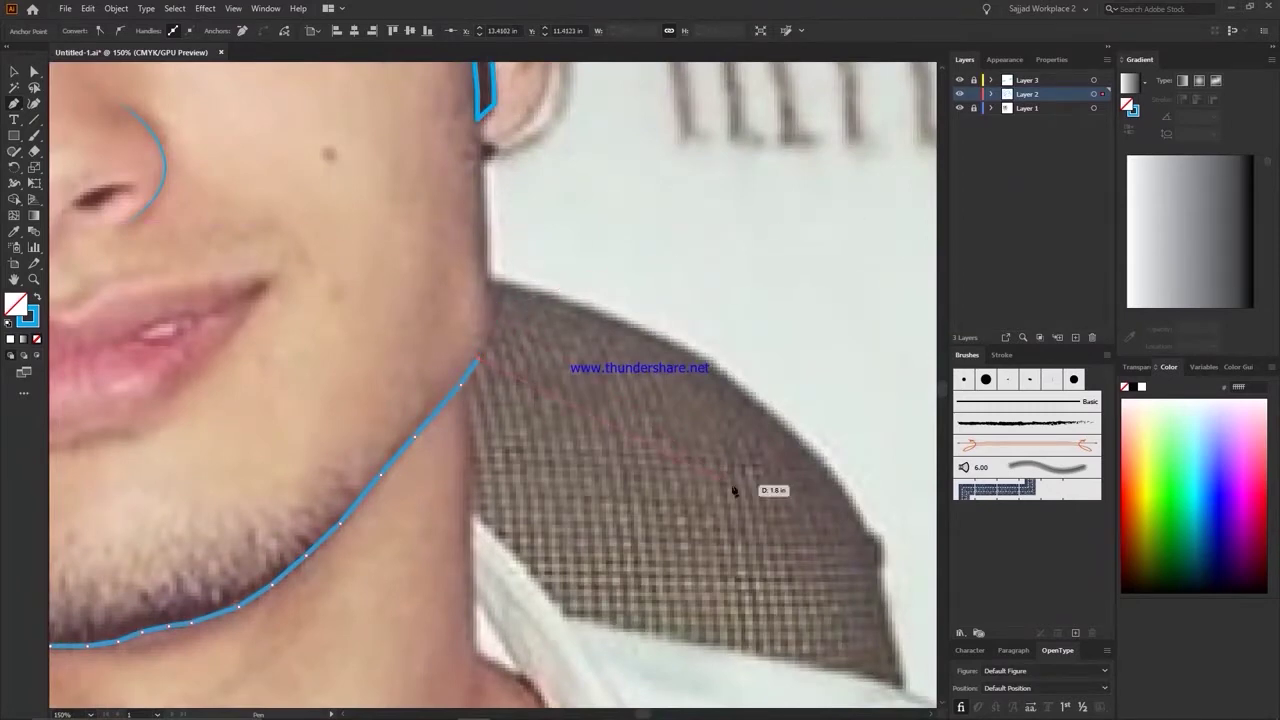
pyautogui.scroll(-1, 498, 318)
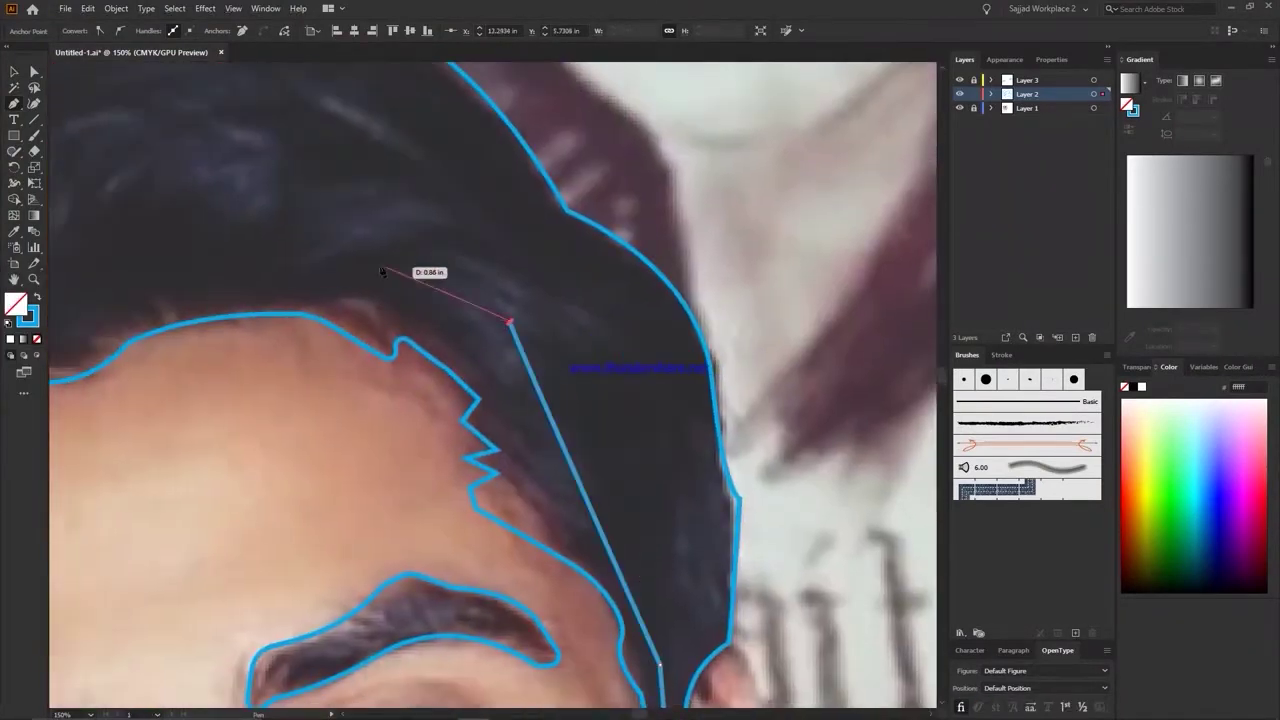
# Step: Close the jaw outline, Paste in Place, and merge the face paths with Shape Builder
pyautogui.scroll(-1, 133, 583)
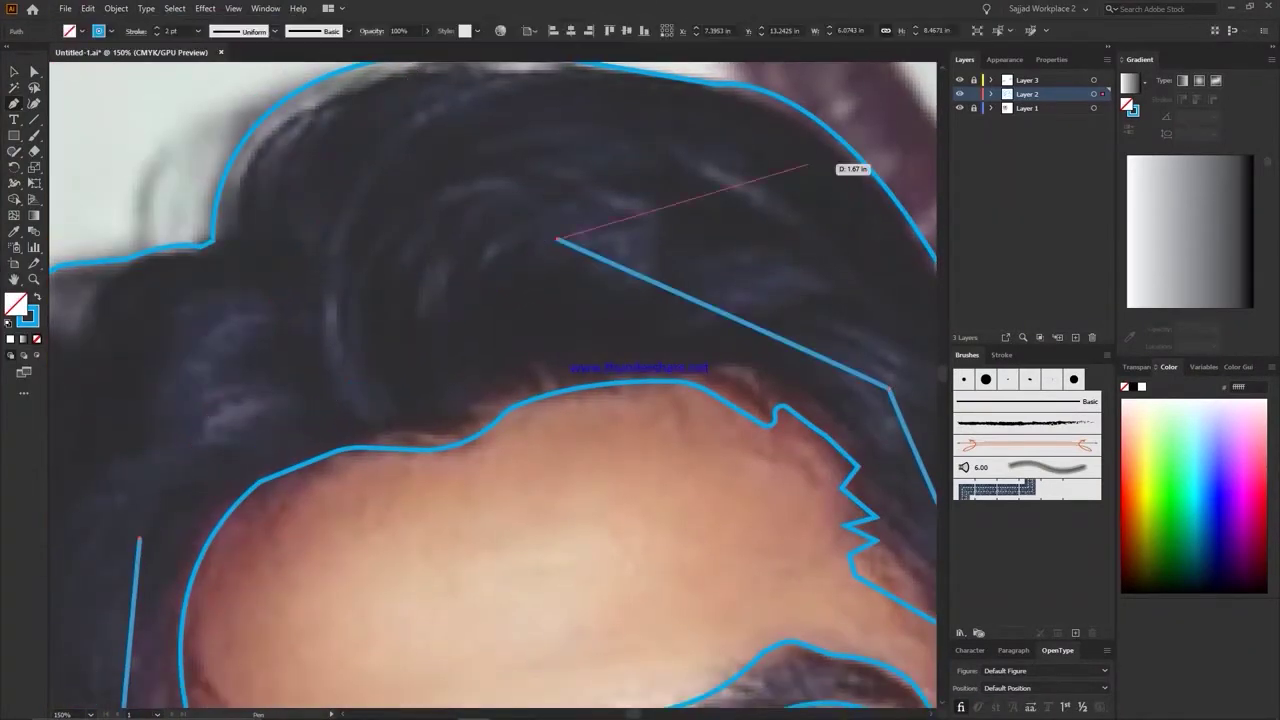
pyautogui.scroll(-1, 417, 437)
pyautogui.click(140, 510)
pyautogui.press('v')
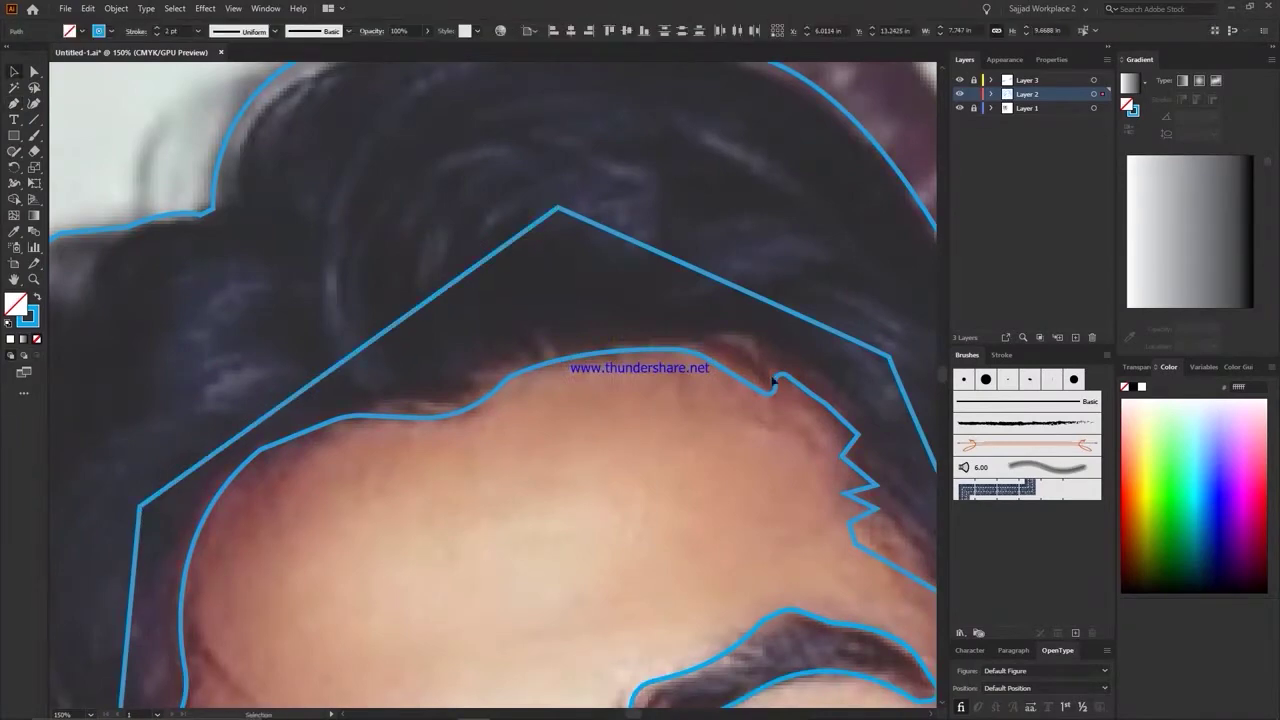
pyautogui.click(88, 8)
pyautogui.click(120, 131)
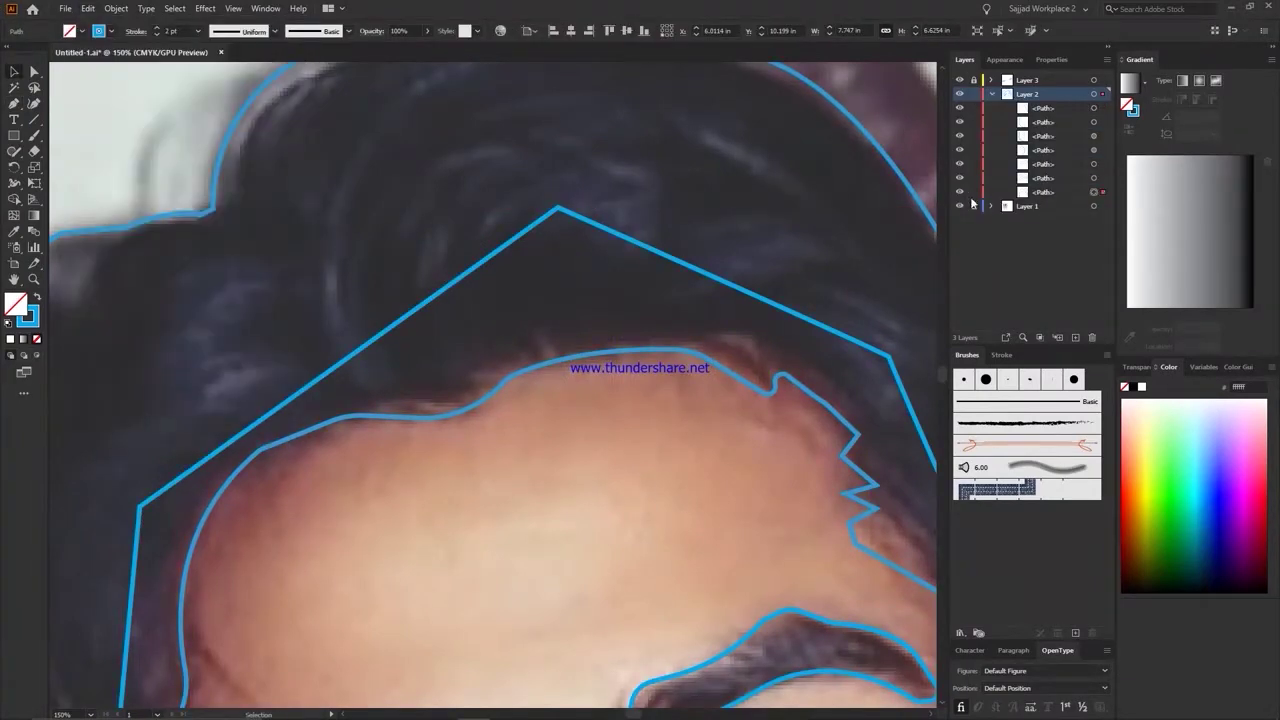
pyautogui.click(14, 199)
pyautogui.hotkey('ctrl', '0')
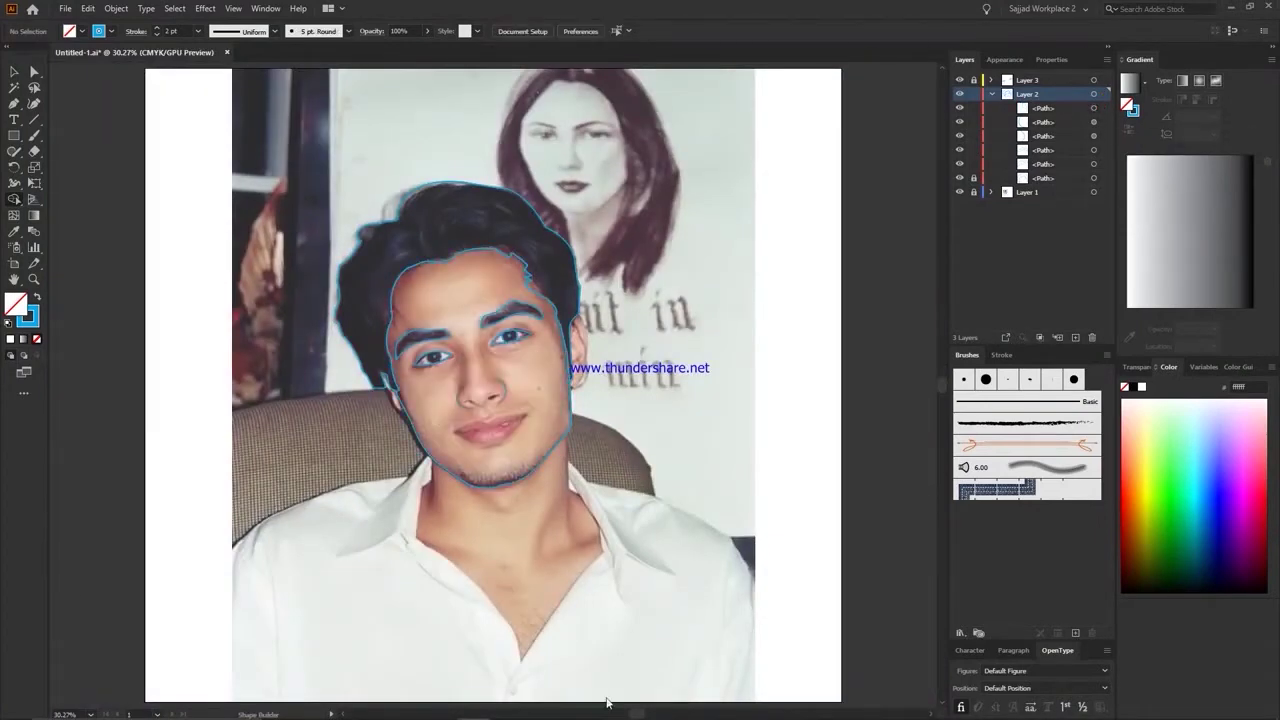
# Step: Zoom to the mouth and start the lip outline at the left lip corner
pyautogui.press('a')
pyautogui.scroll(2, 206, 171)
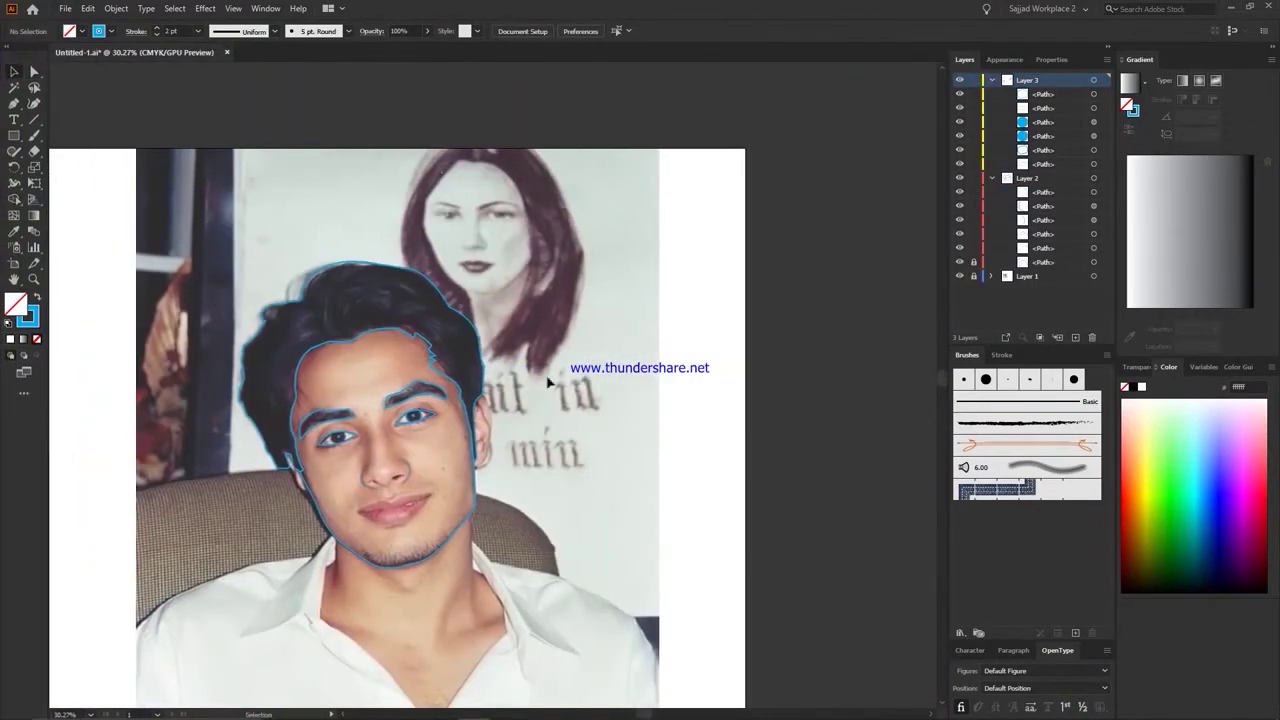
pyautogui.scroll(-1, 205, 515)
pyautogui.click(627, 653)
pyautogui.hotkey('ctrl', '1')
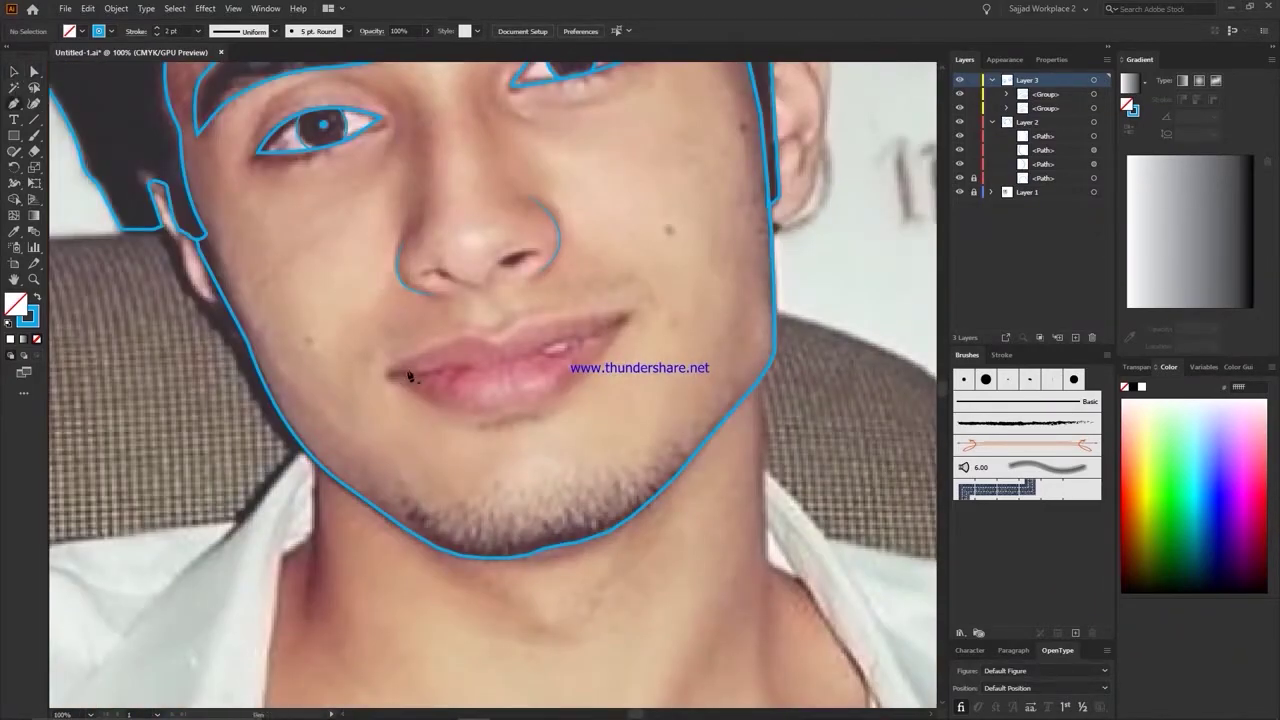
pyautogui.moveTo(400, 364); pyautogui.dragTo(443, 343)
# Step: Place points along the upper lip through its peak to the right corner
pyautogui.hotkey('ctrl', '+')
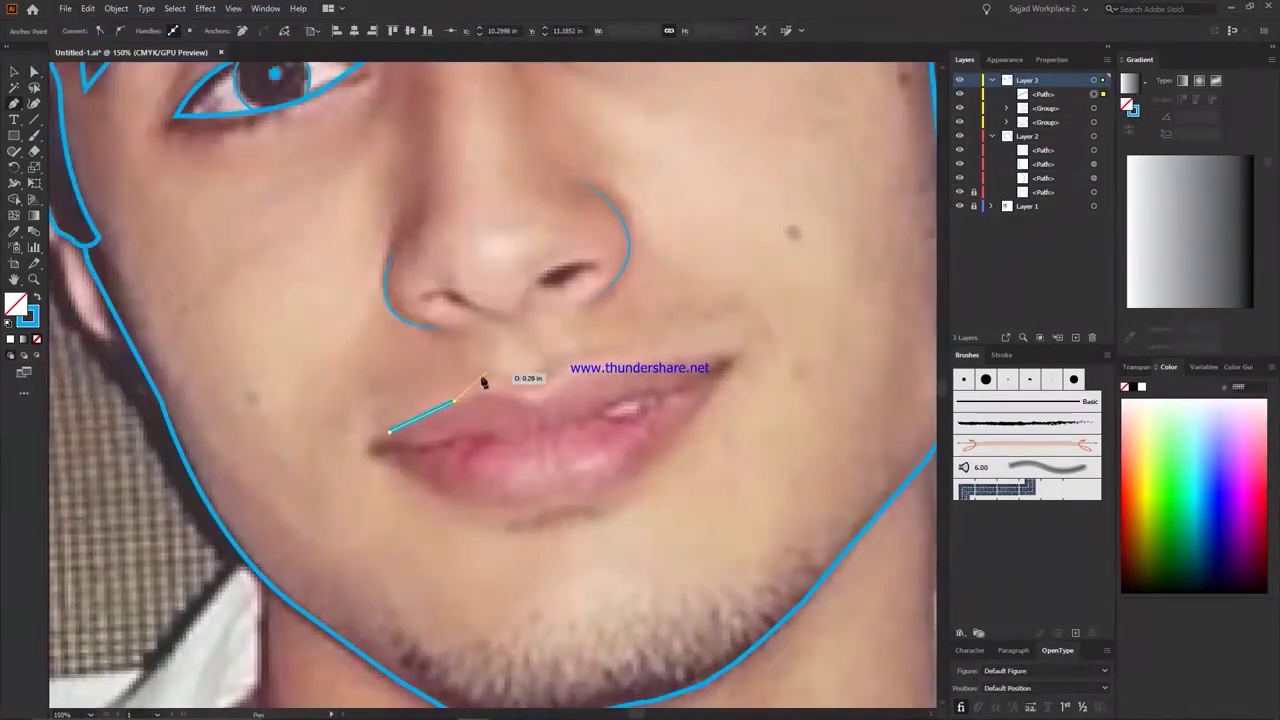
pyautogui.click(497, 385)
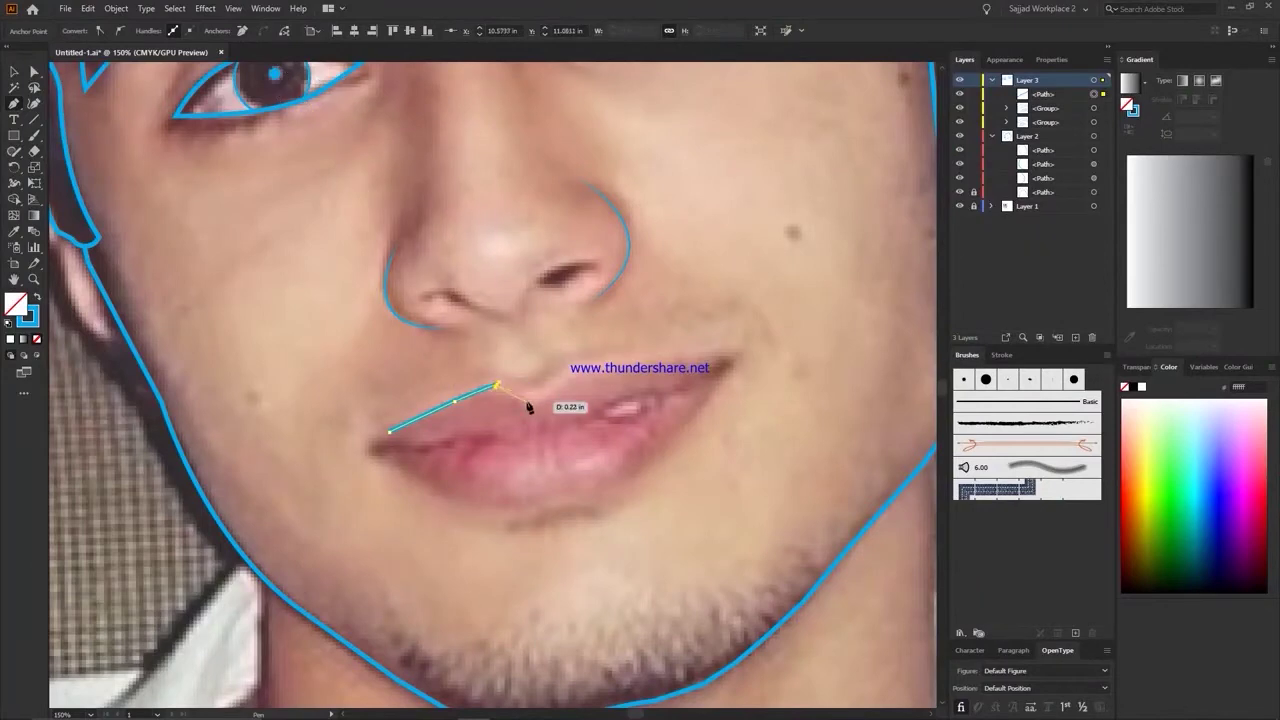
pyautogui.click(565, 369)
pyautogui.scroll(-1, 612, 449)
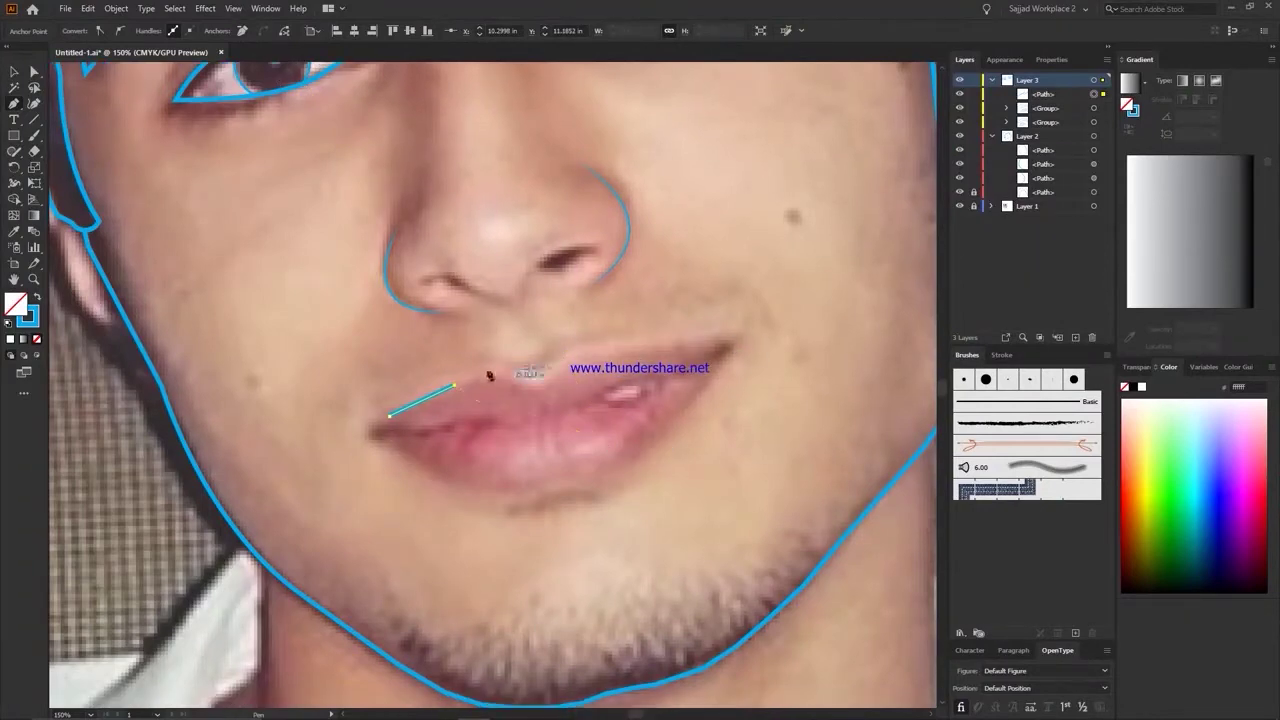
pyautogui.scroll(-1, 540, 350)
pyautogui.click(571, 331)
pyautogui.click(633, 322)
pyautogui.click(719, 318)
pyautogui.scroll(3, 55, 493)
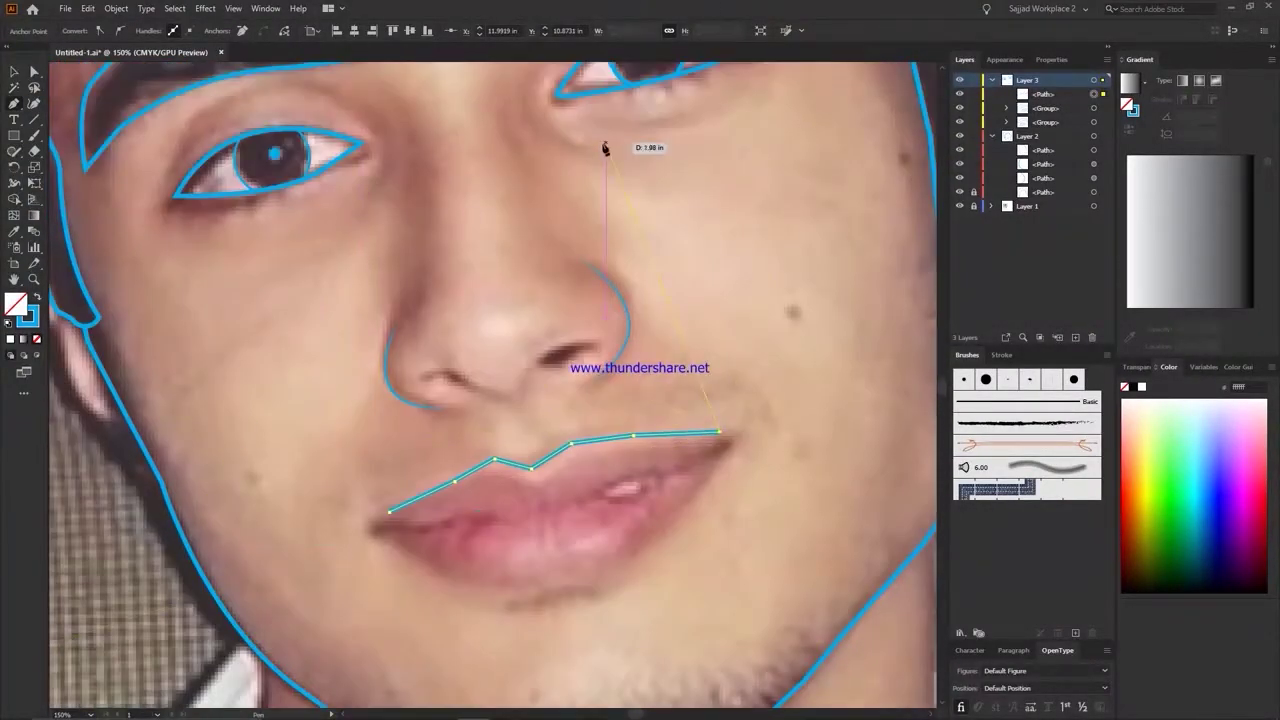
pyautogui.scroll(-1, 738, 421)
# Step: Trace the lower lip leftward and close the lip outline at the left corner
pyautogui.click(656, 457)
pyautogui.click(592, 480)
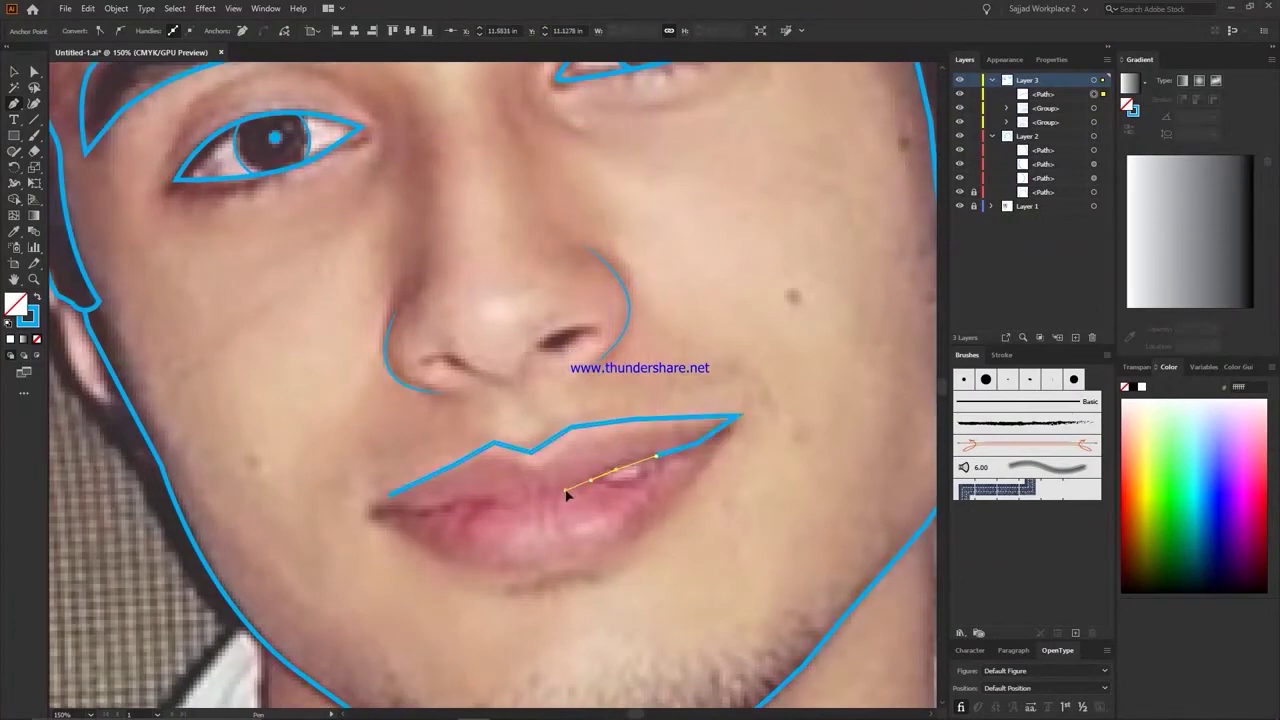
pyautogui.click(494, 502)
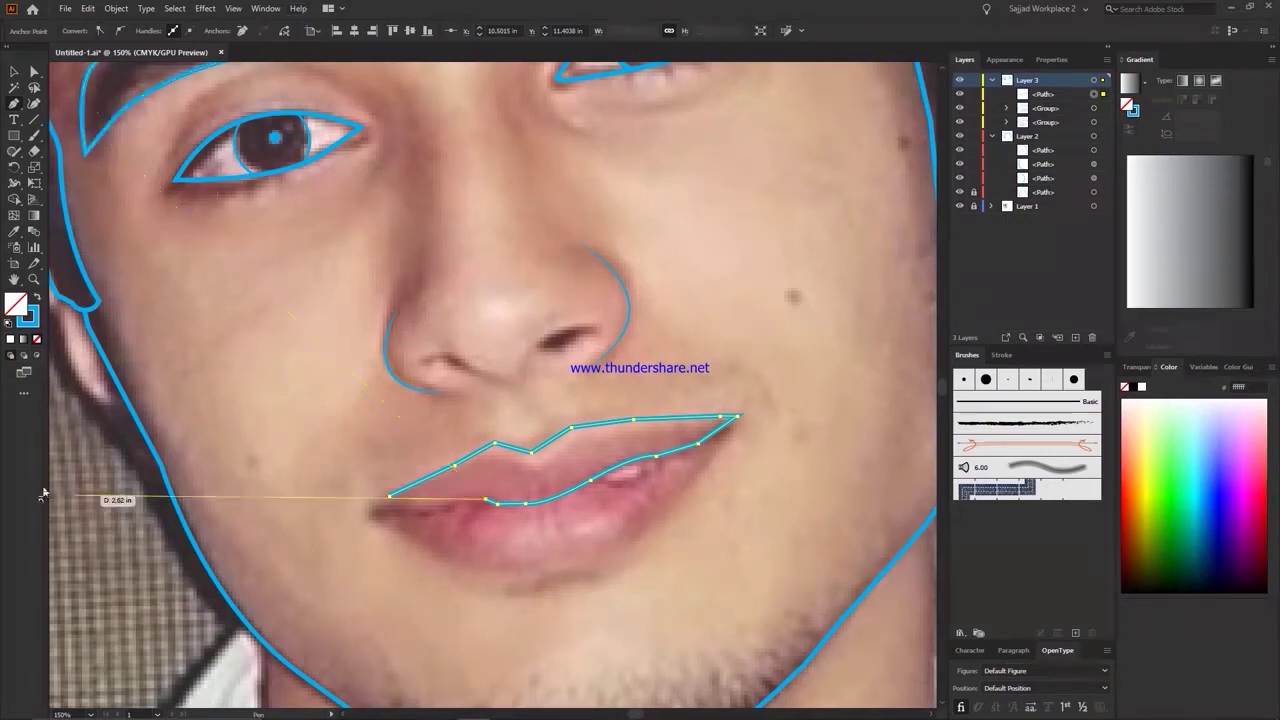
pyautogui.scroll(2, 400, 550)
pyautogui.scroll(-2, 371, 545)
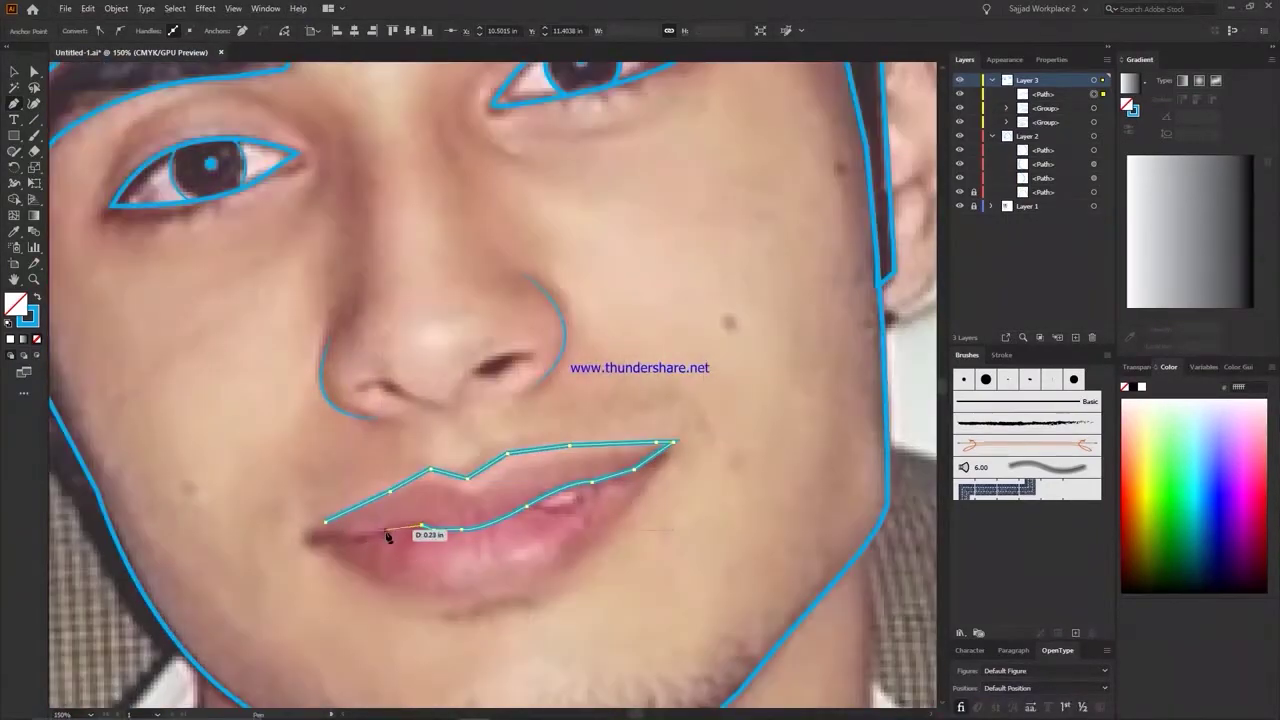
pyautogui.click(305, 531)
pyautogui.scroll(-1, 309, 523)
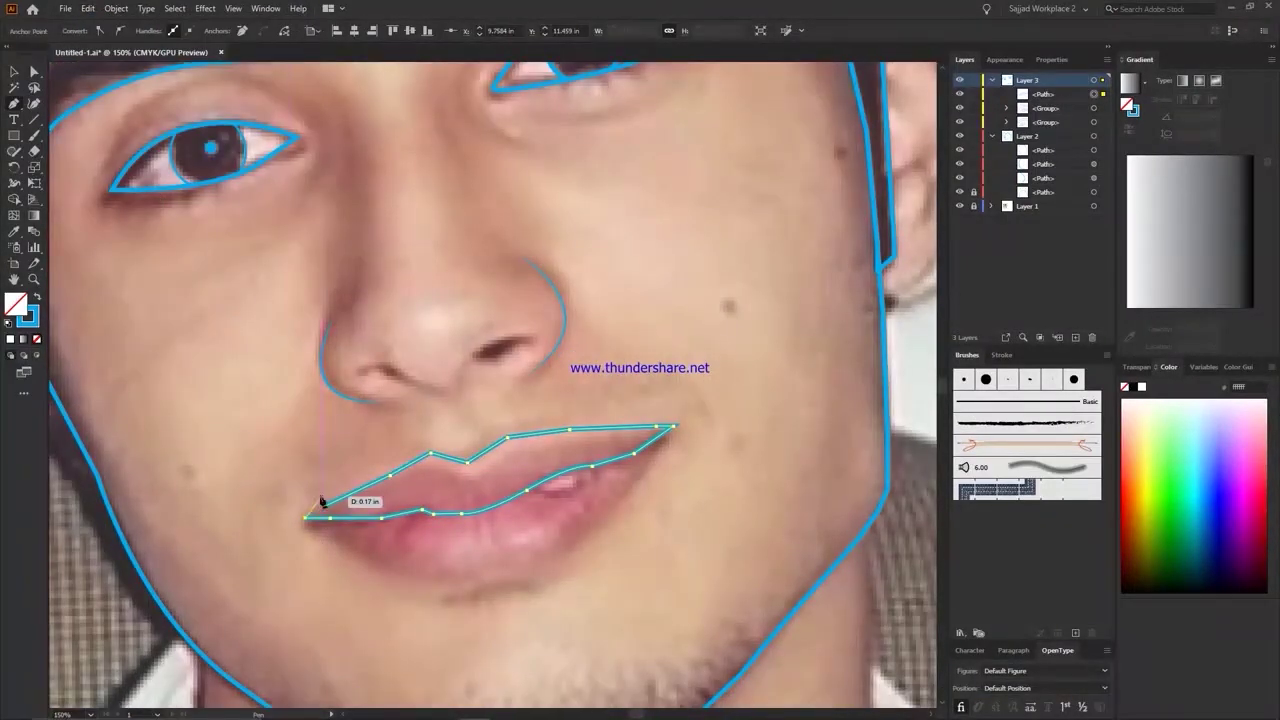
pyautogui.click(325, 514)
pyautogui.scroll(-3, 323, 509)
# Step: Reshape the upper-lip dip and right side and adjust a lower-lip anchor with Direct Selection
pyautogui.press('a')
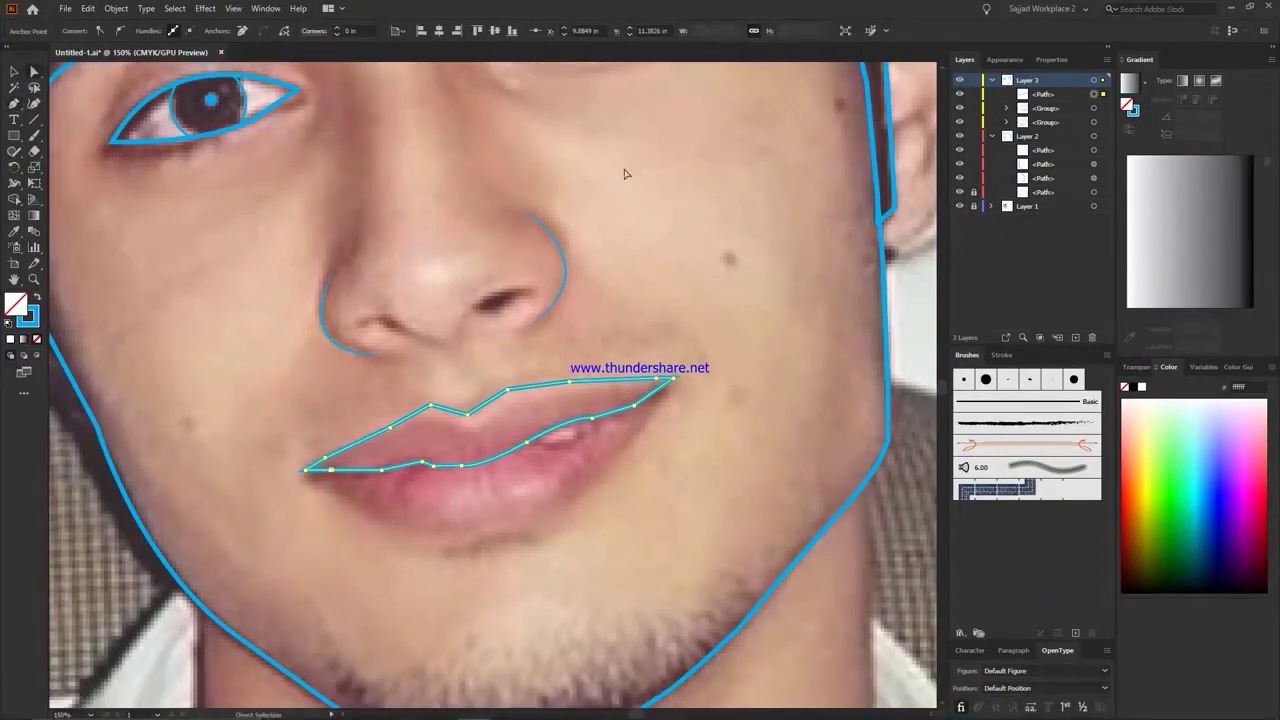
pyautogui.moveTo(466, 413); pyautogui.dragTo(468, 426)
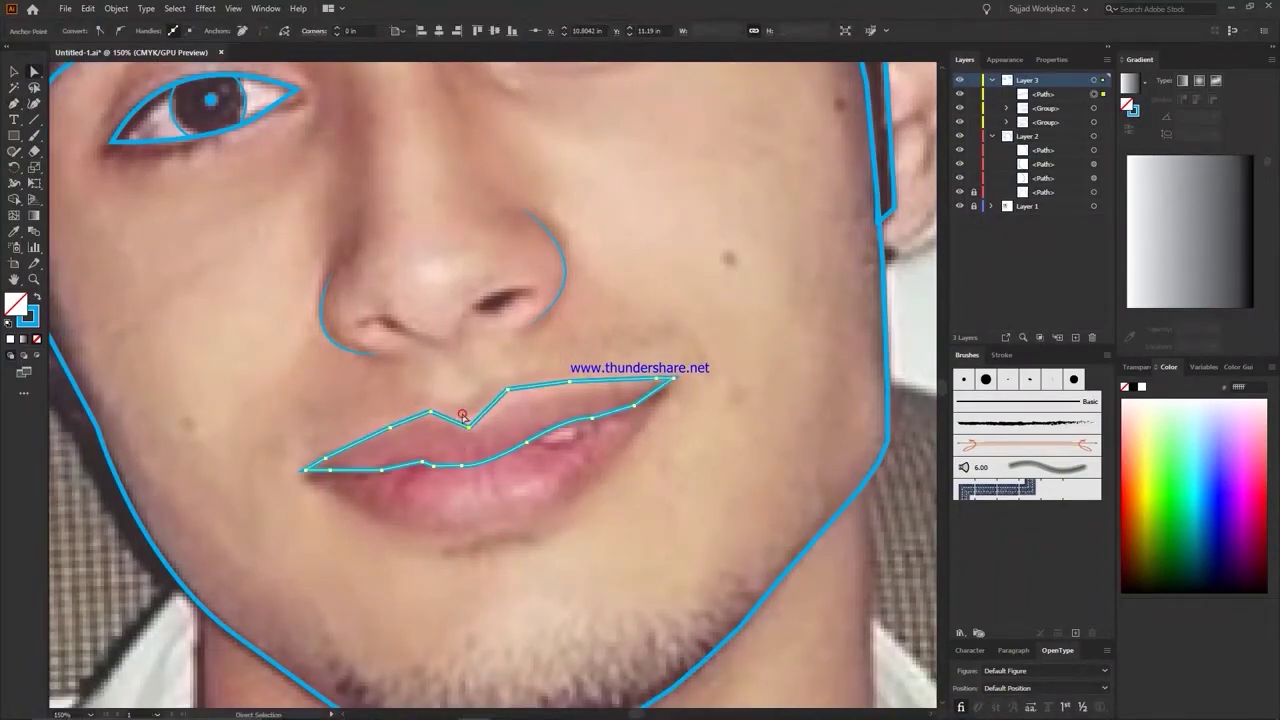
pyautogui.moveTo(540, 393); pyautogui.dragTo(755, 286)
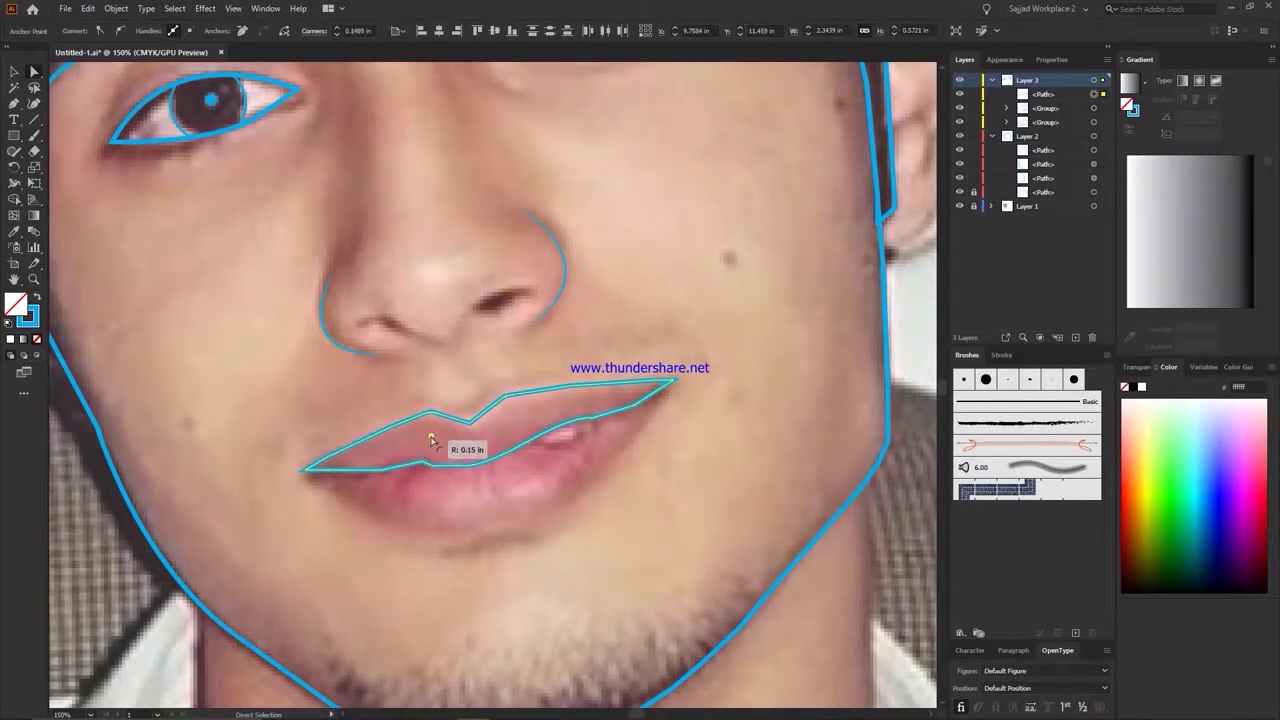
pyautogui.scroll(1, 467, 394)
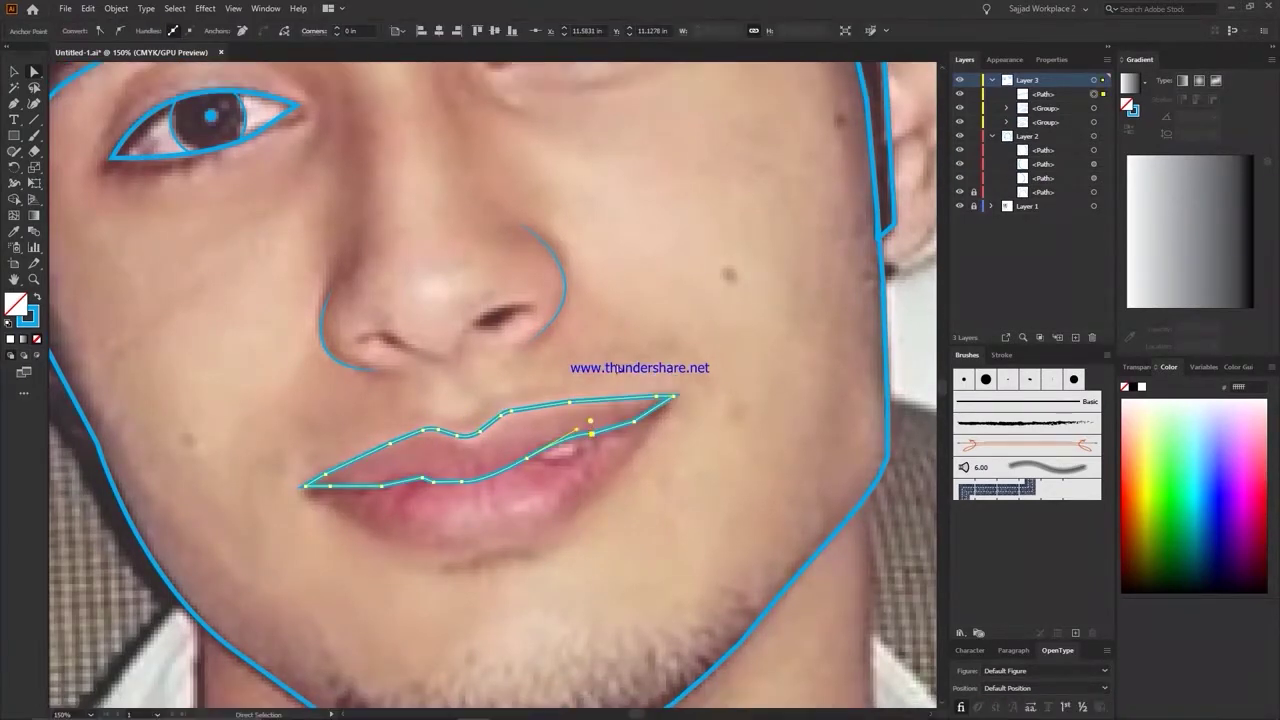
pyautogui.click(428, 481)
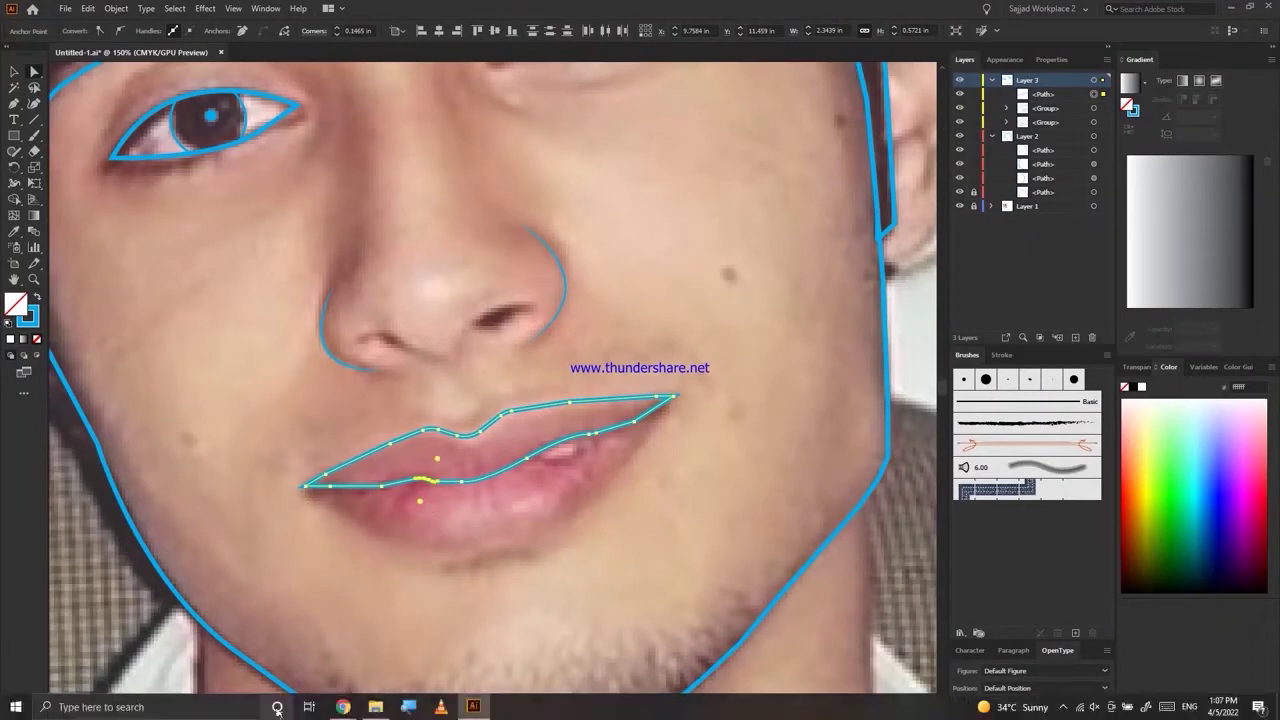
pyautogui.click(14, 105)
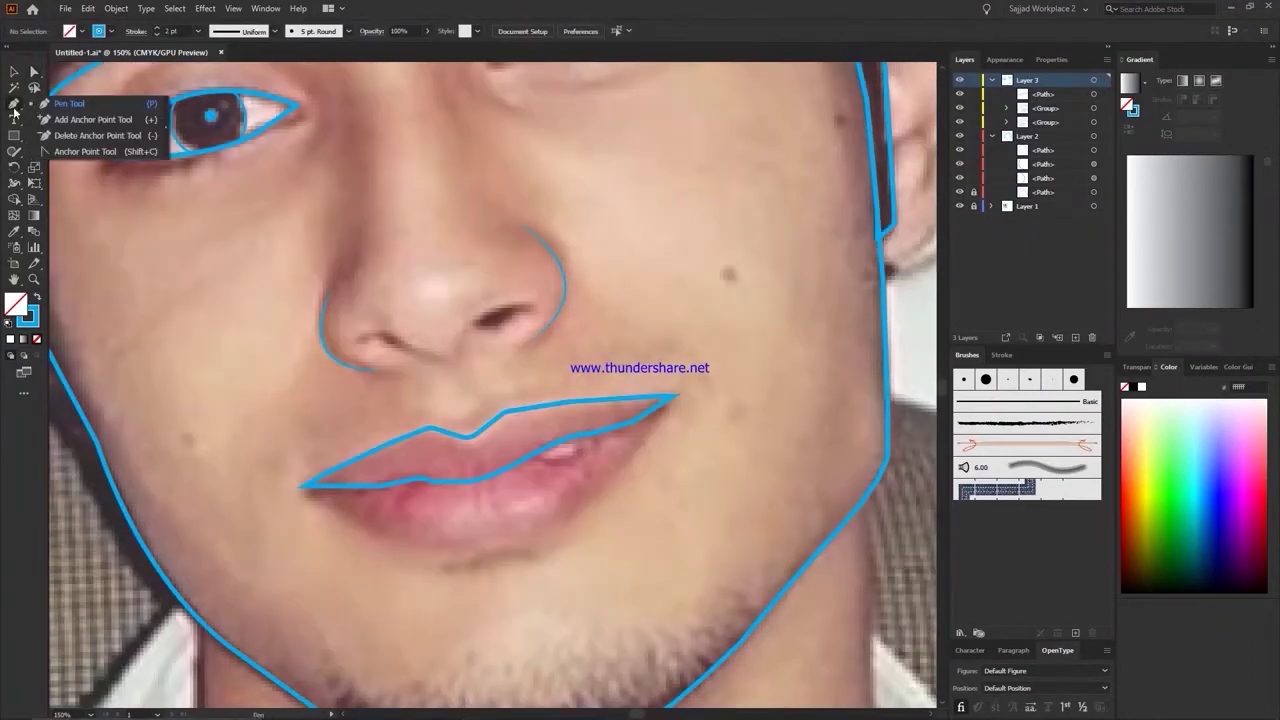
# Step: Trace the left nostril with a 4 pt stroke using a tapered width profile
pyautogui.click(69, 103)
pyautogui.click(366, 340)
pyautogui.click(274, 31)
pyautogui.click(228, 58)
pyautogui.click(390, 336)
pyautogui.hotkey('ctrl', 'z')
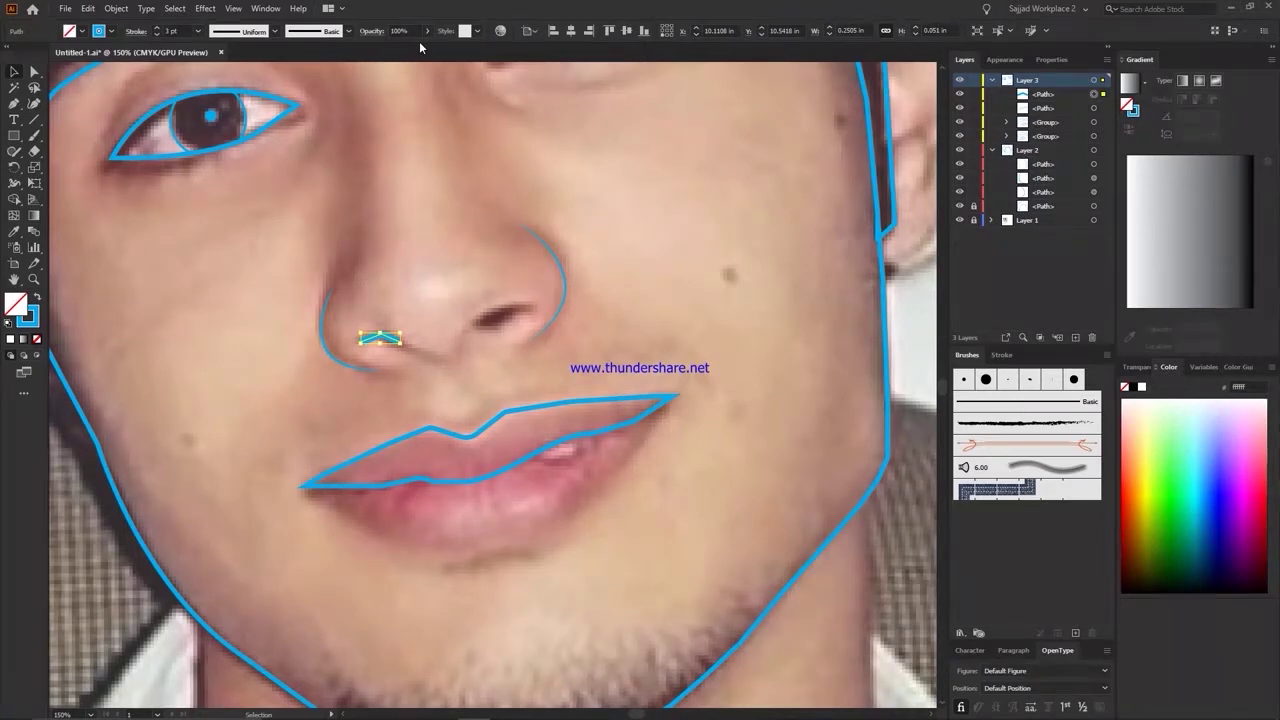
pyautogui.click(157, 28)
pyautogui.click(275, 31)
pyautogui.click(209, 120)
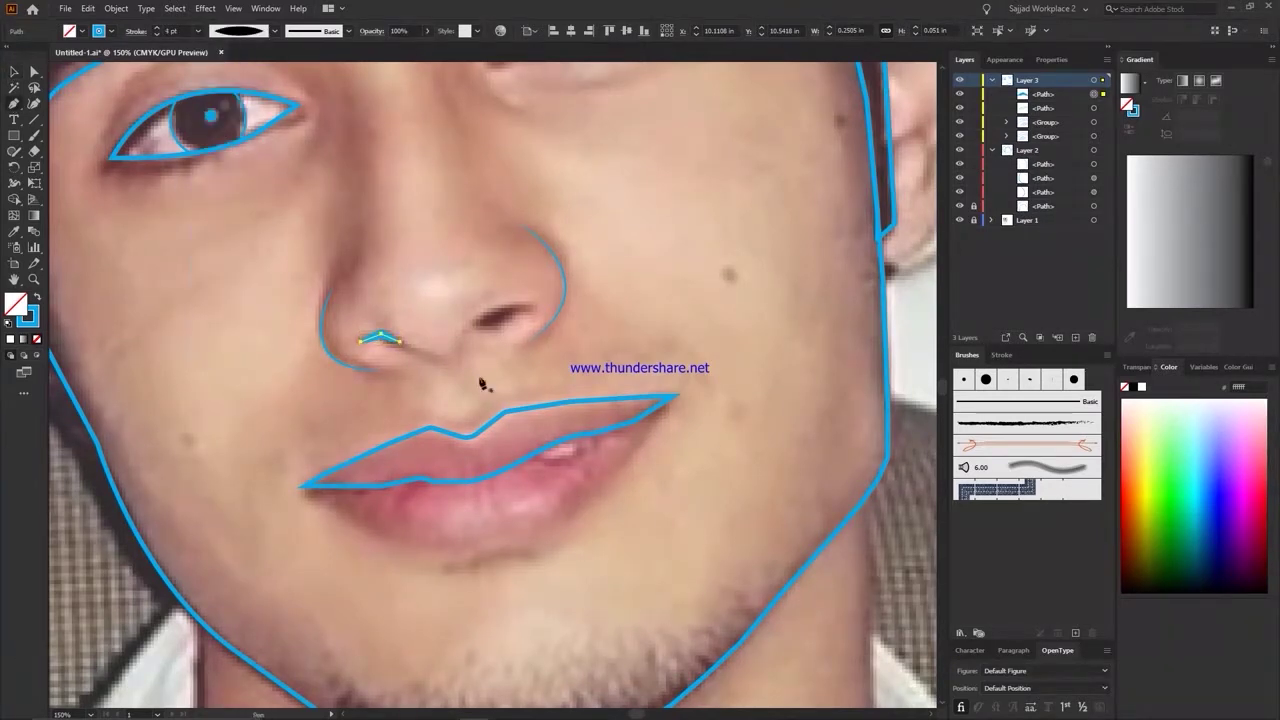
# Step: Outline the right nostril's curved edge as a closed shape, then clear the selection
pyautogui.moveTo(520, 310); pyautogui.dragTo(538, 307)
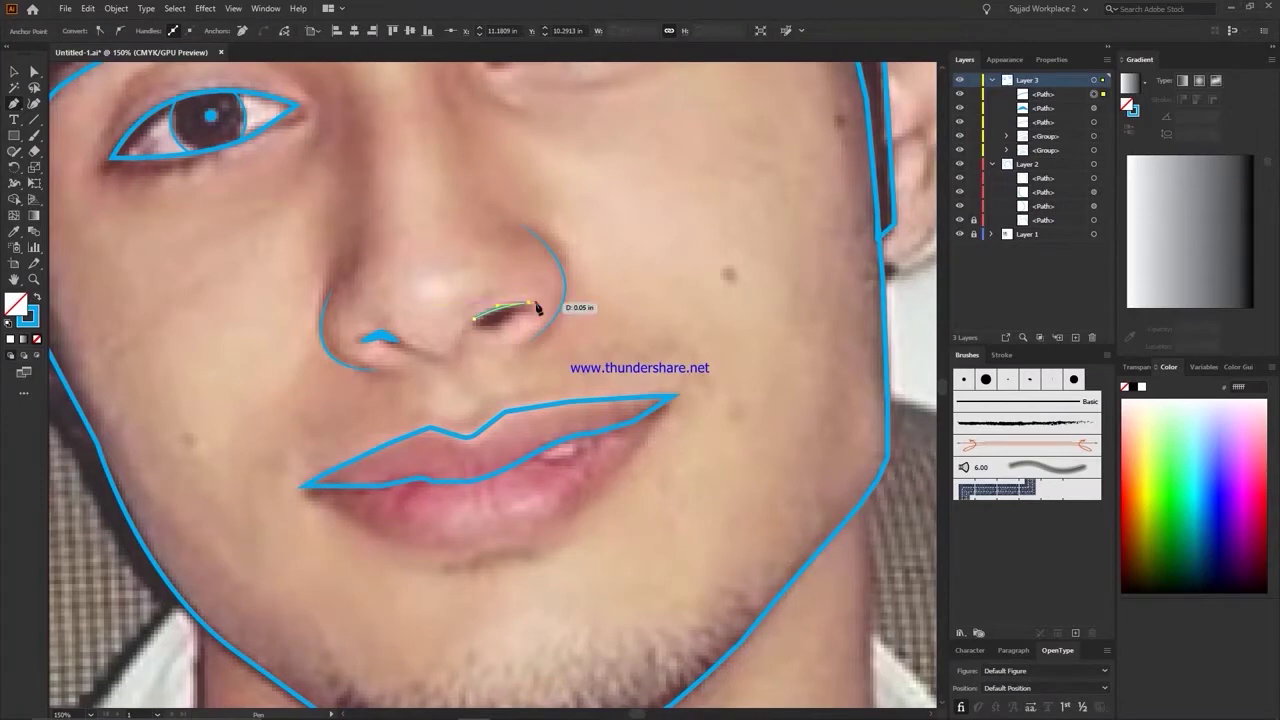
pyautogui.scroll(-1, 528, 316)
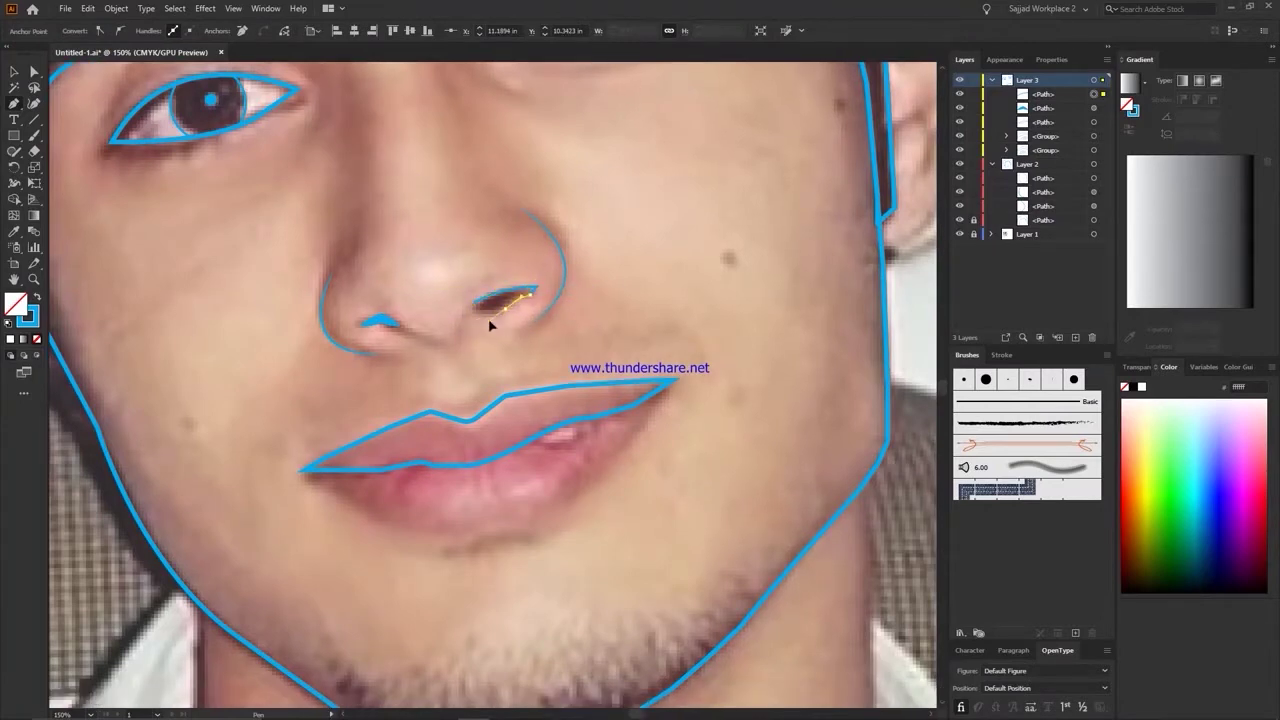
pyautogui.rightClick(657, 712)
pyautogui.press('v')
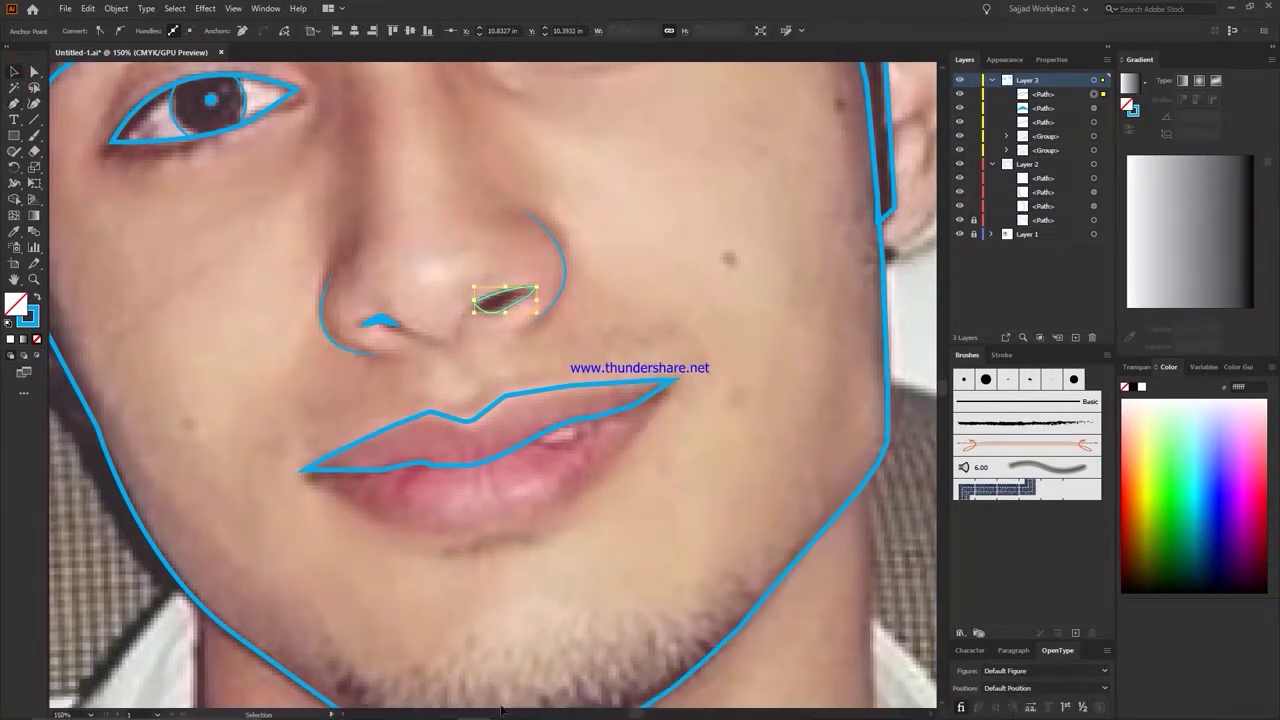
pyautogui.scroll(-2, 629, 600)
pyautogui.click(423, 345)
pyautogui.press('a')
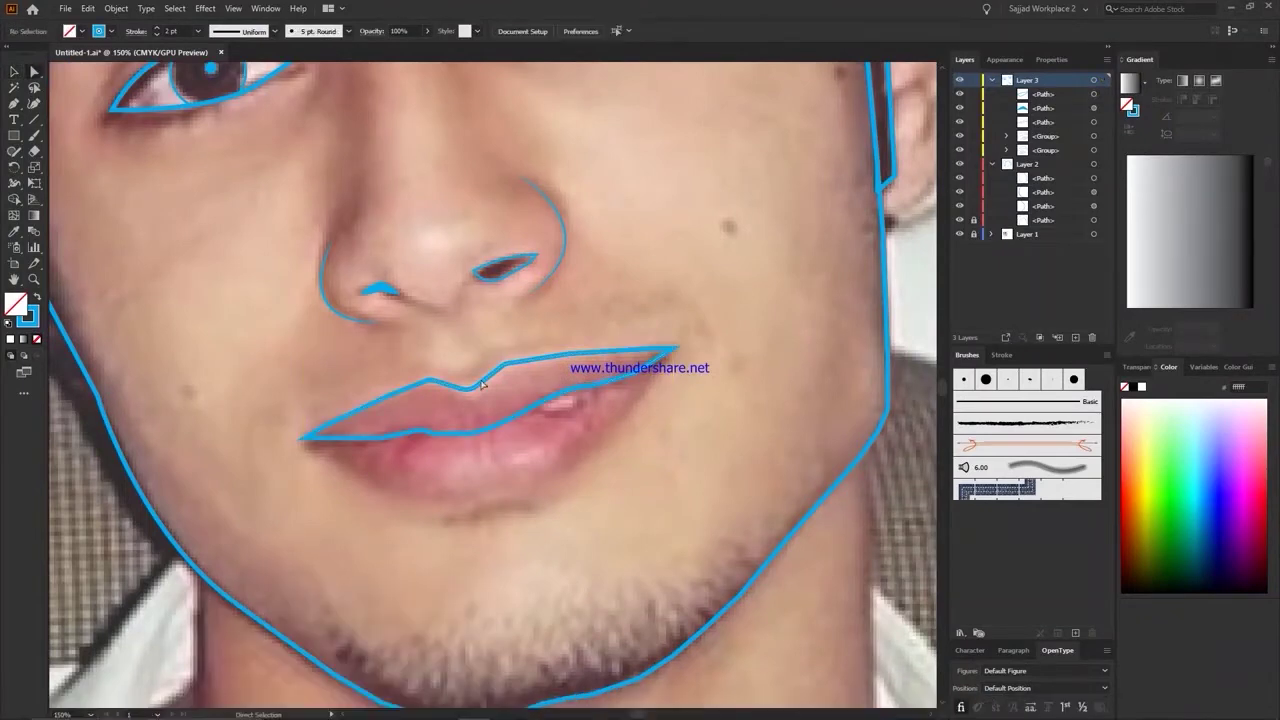
# Step: Draw a curved pen path from the left lip corner across the lips to the right corner
pyautogui.click(305, 437)
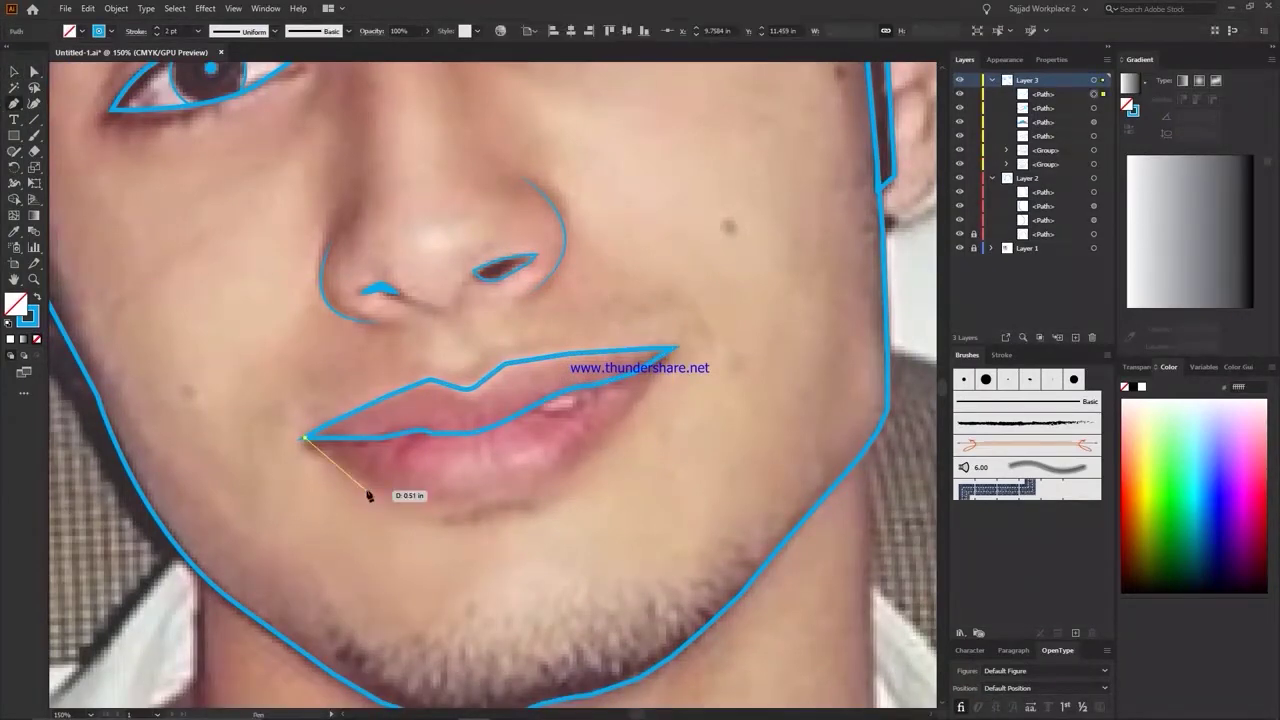
pyautogui.click(382, 439)
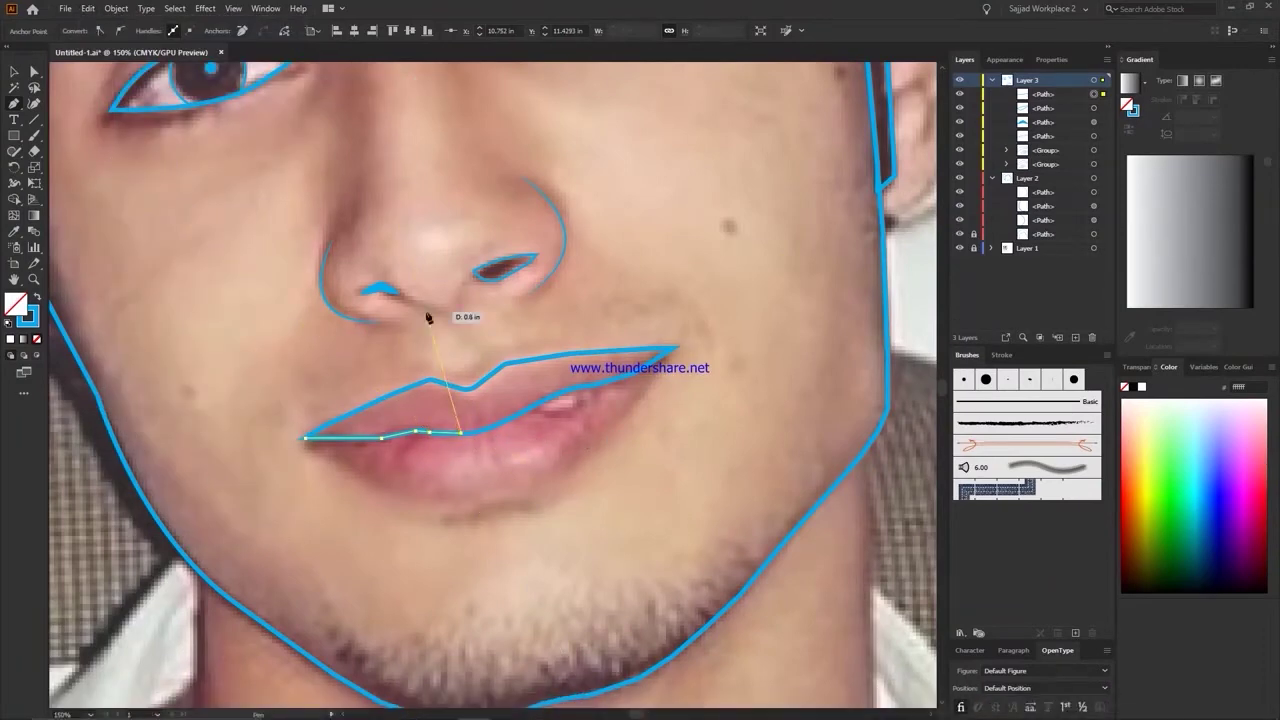
pyautogui.moveTo(525, 410); pyautogui.dragTo(540, 396)
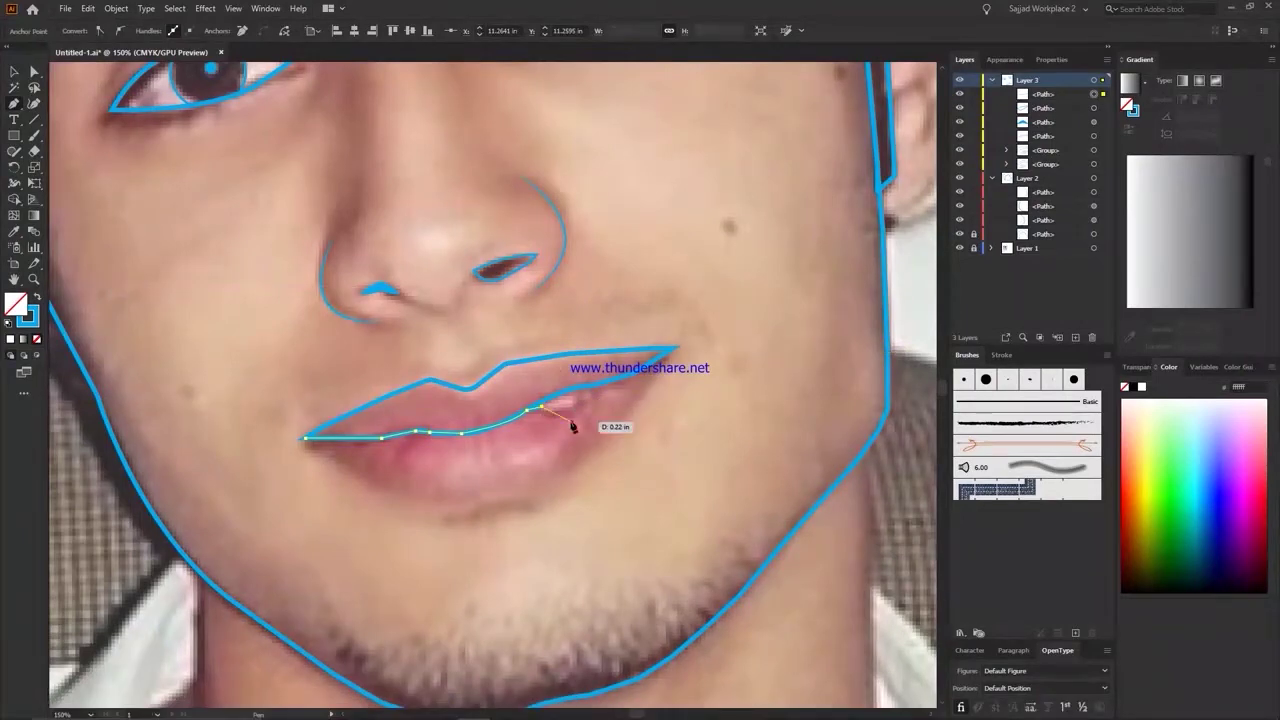
pyautogui.scroll(-1, 571, 423)
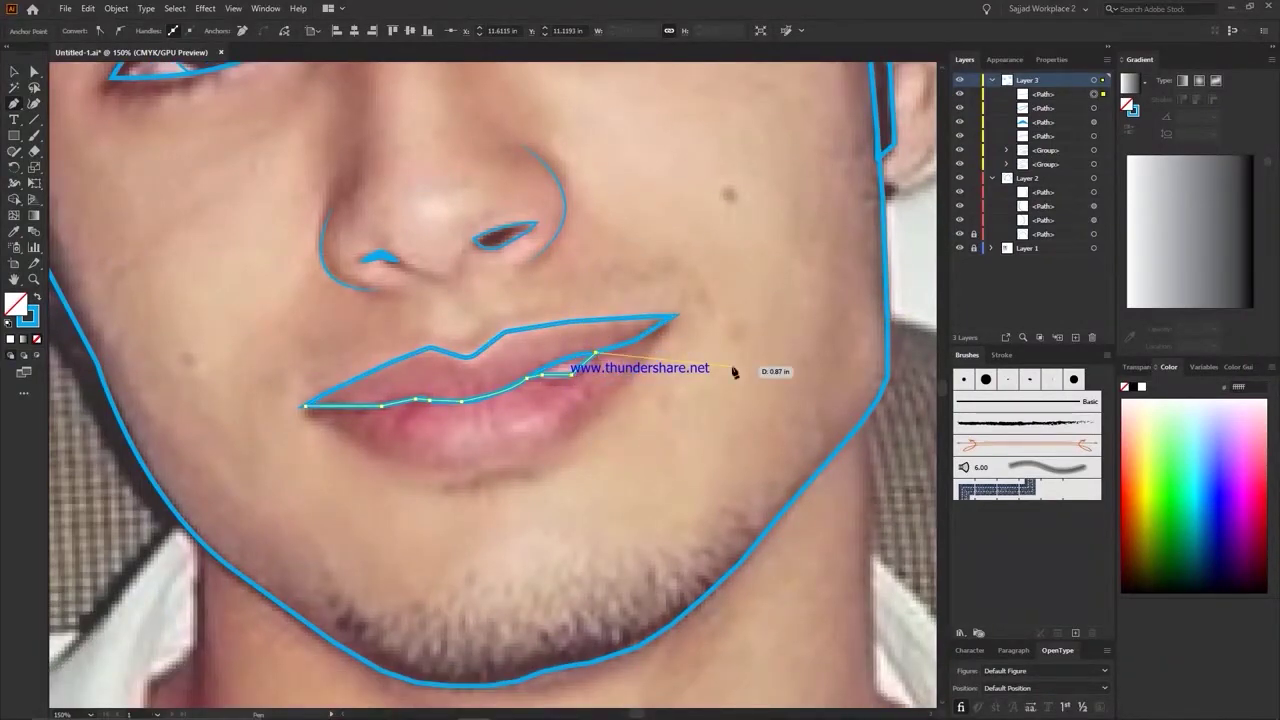
pyautogui.click(635, 340)
pyautogui.scroll(-1, 672, 308)
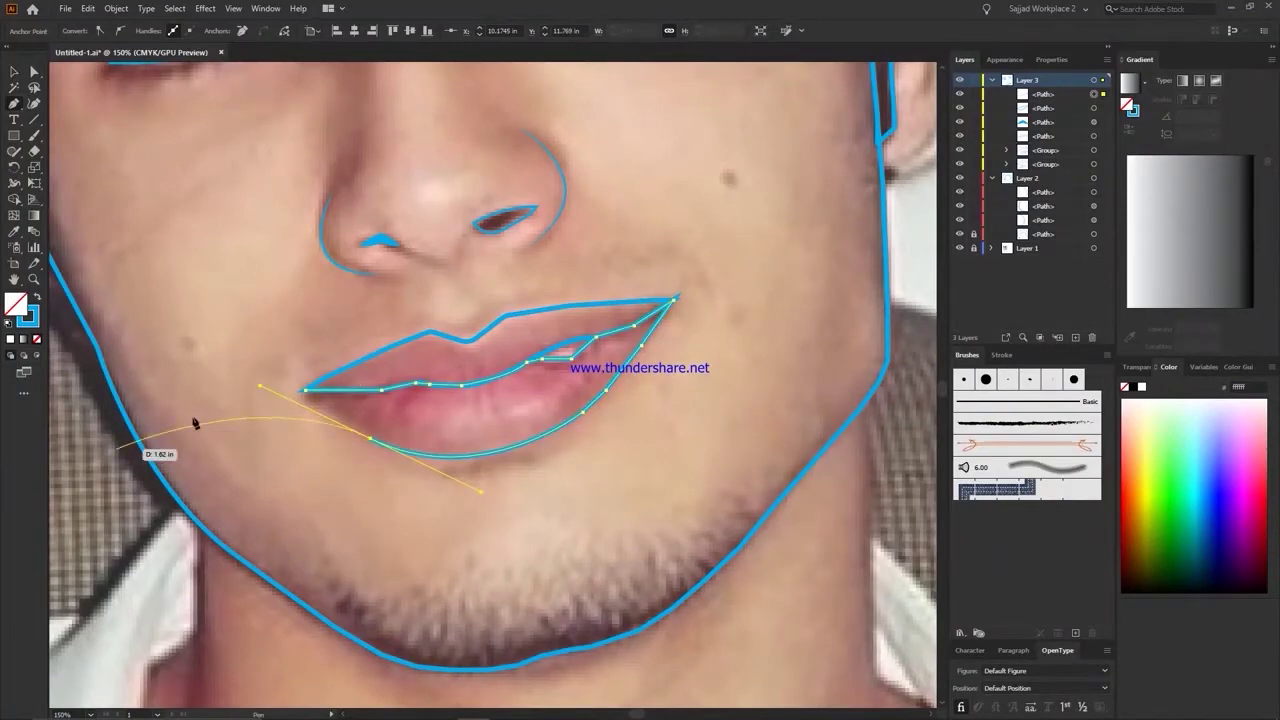
pyautogui.scroll(5, 703, 169)
pyautogui.scroll(10, 134, 257)
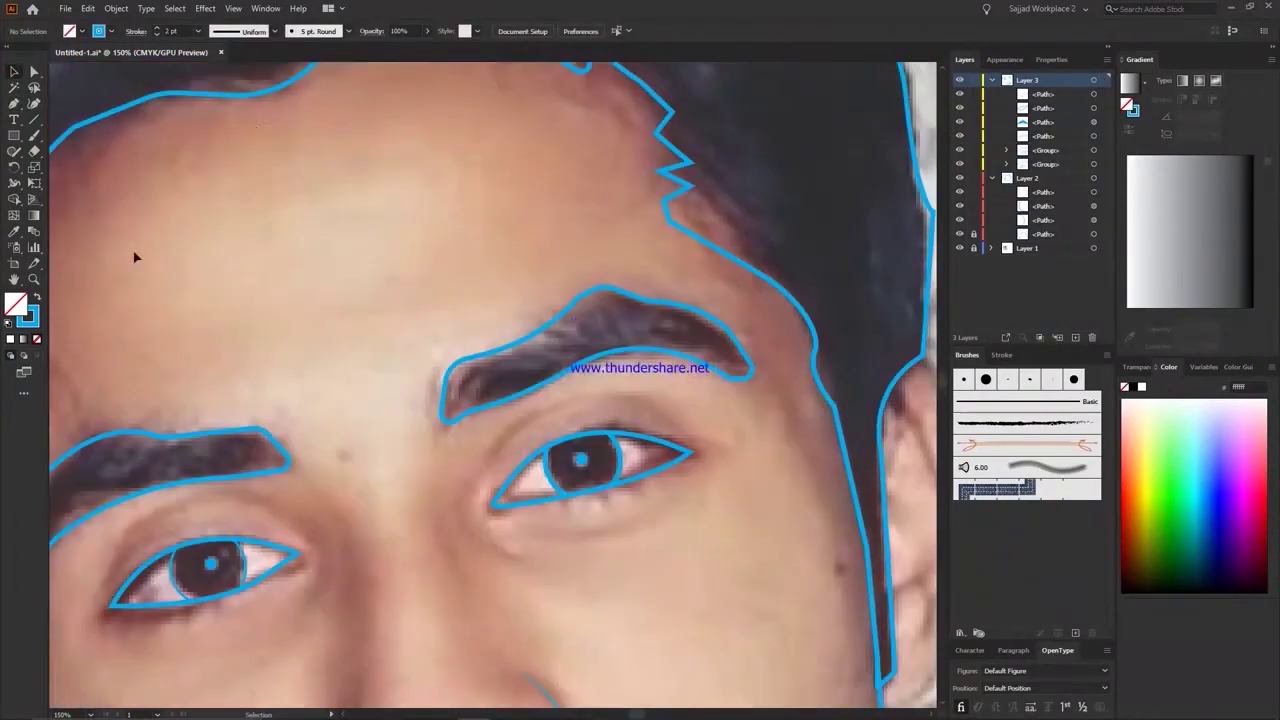
# Step: Fill the face outline with sampled skin colour and hide and lock Layer 2's reference paths
pyautogui.click(62, 193)
pyautogui.scroll(3, 62, 193)
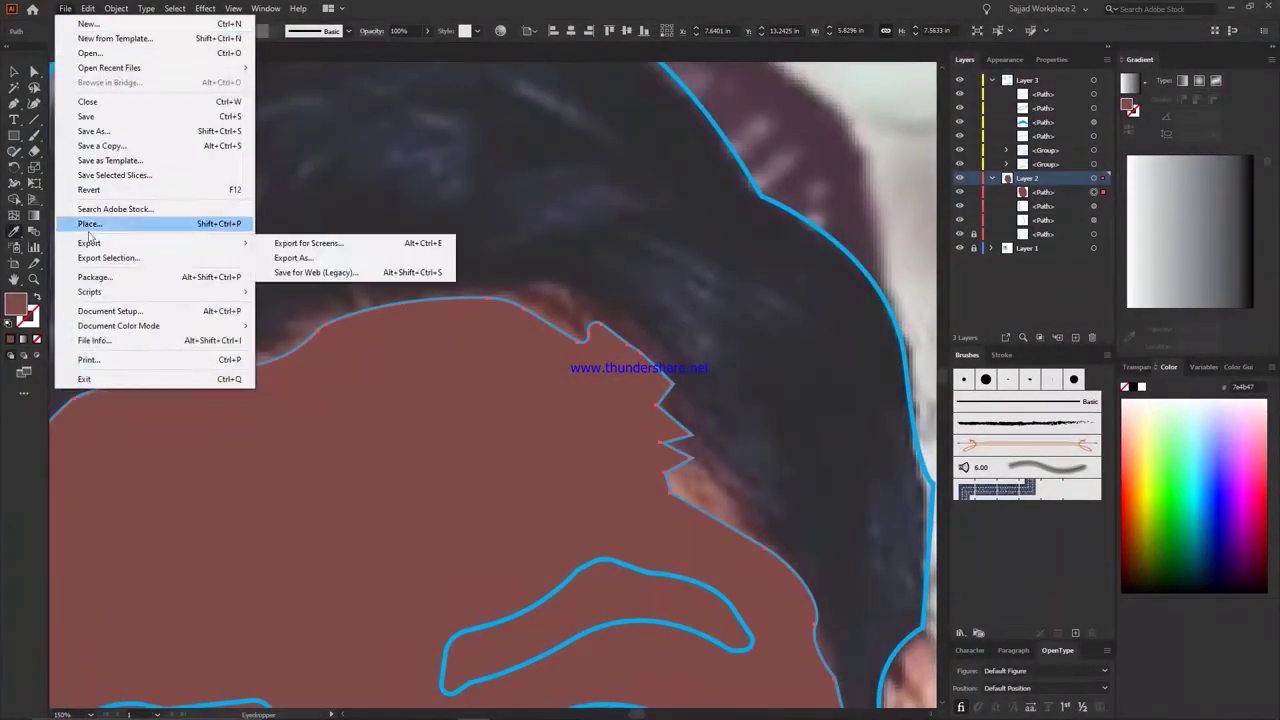
pyautogui.moveTo(960, 233); pyautogui.dragTo(957, 197)
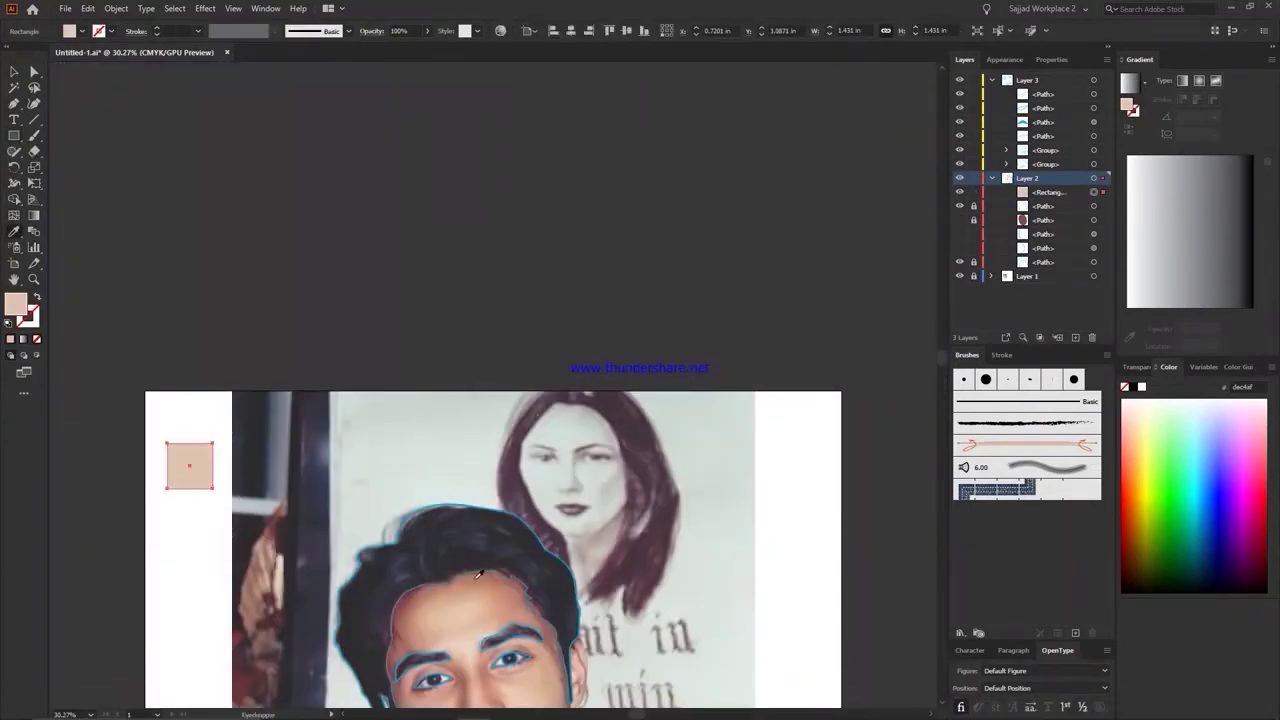
# Step: Fill a small square with a sampled skin tone and duplicate it
pyautogui.click(478, 573)
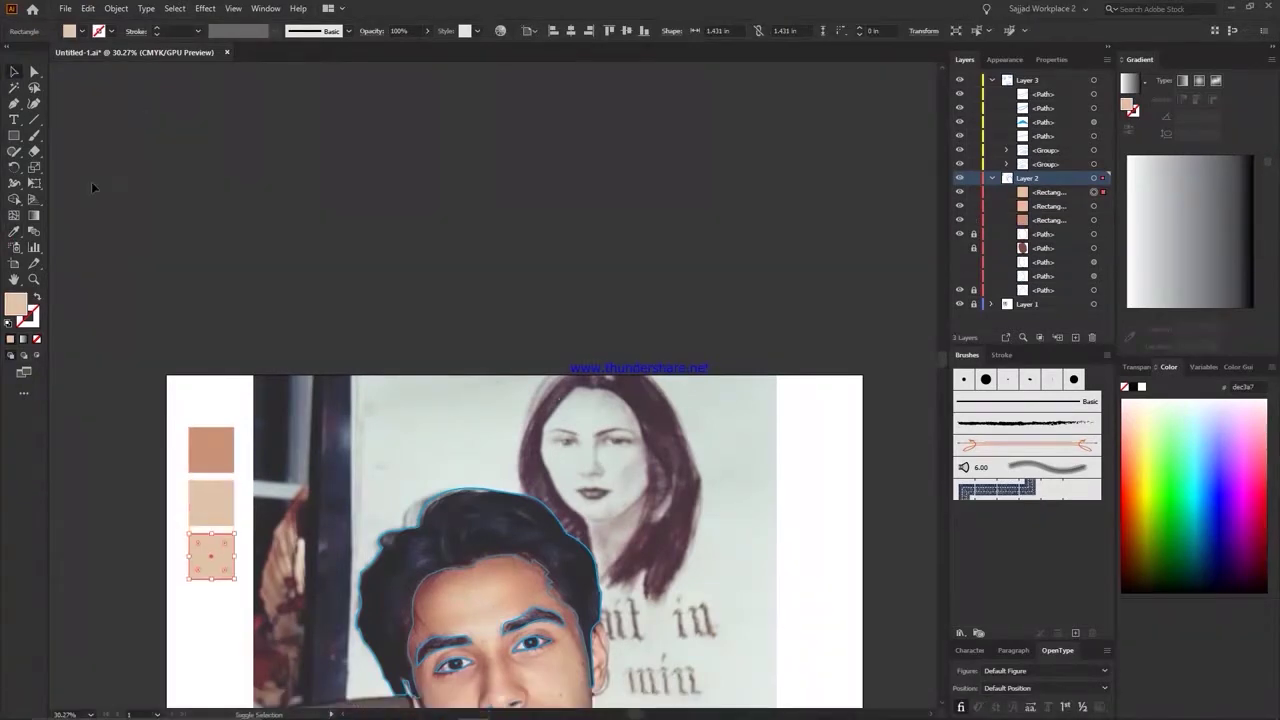
pyautogui.hotkey('ctrl', 'd')
pyautogui.scroll(-3, 80, 168)
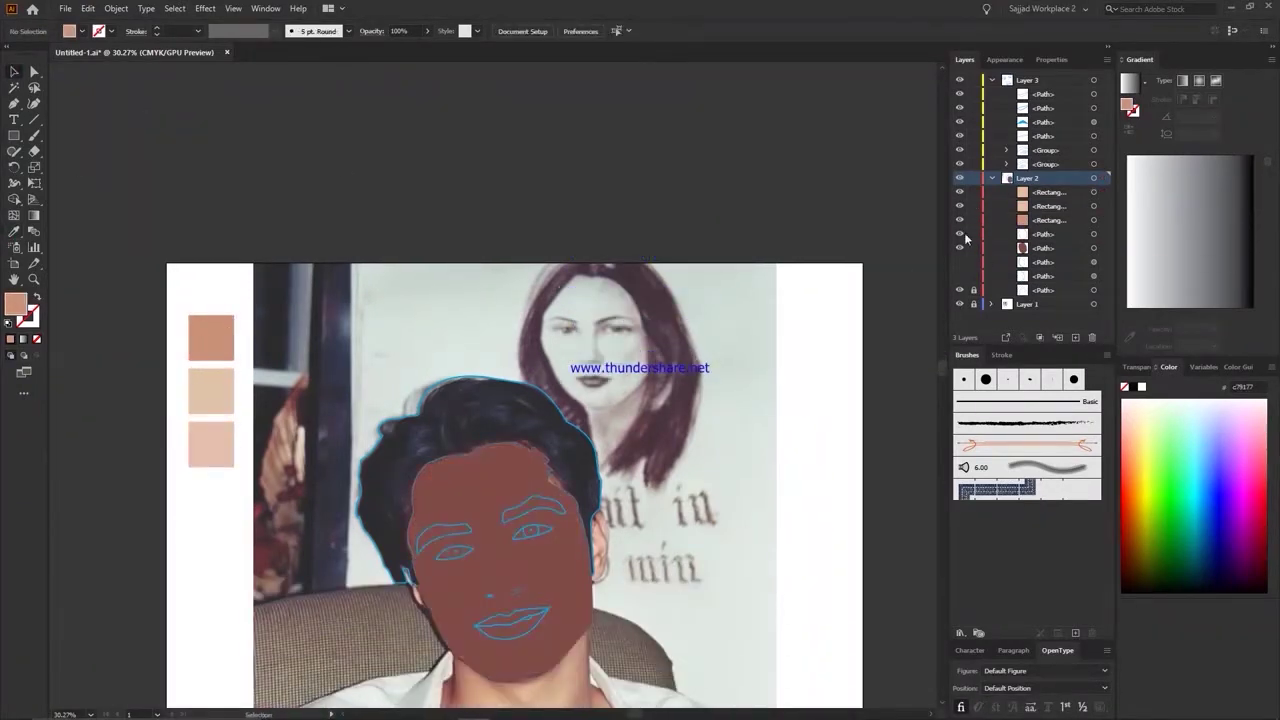
# Step: Apply the peach tone from the top sample square to the face shape
pyautogui.click(1094, 233)
pyautogui.click(14, 231)
pyautogui.click(210, 305)
pyautogui.click(205, 8)
# Step: Soften the face shape's edges with a Stylize > Feather effect
pyautogui.click(430, 226)
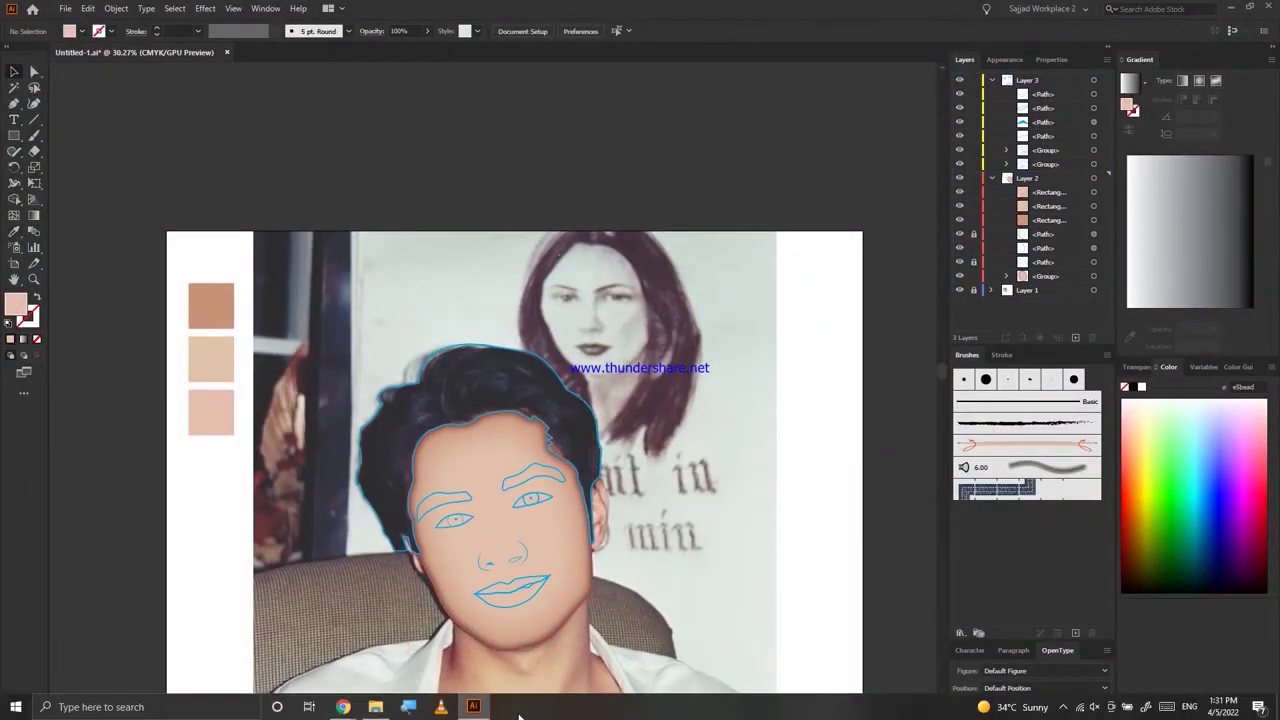
pyautogui.click(1006, 276)
pyautogui.scroll(-3, 893, 571)
pyautogui.click(205, 8)
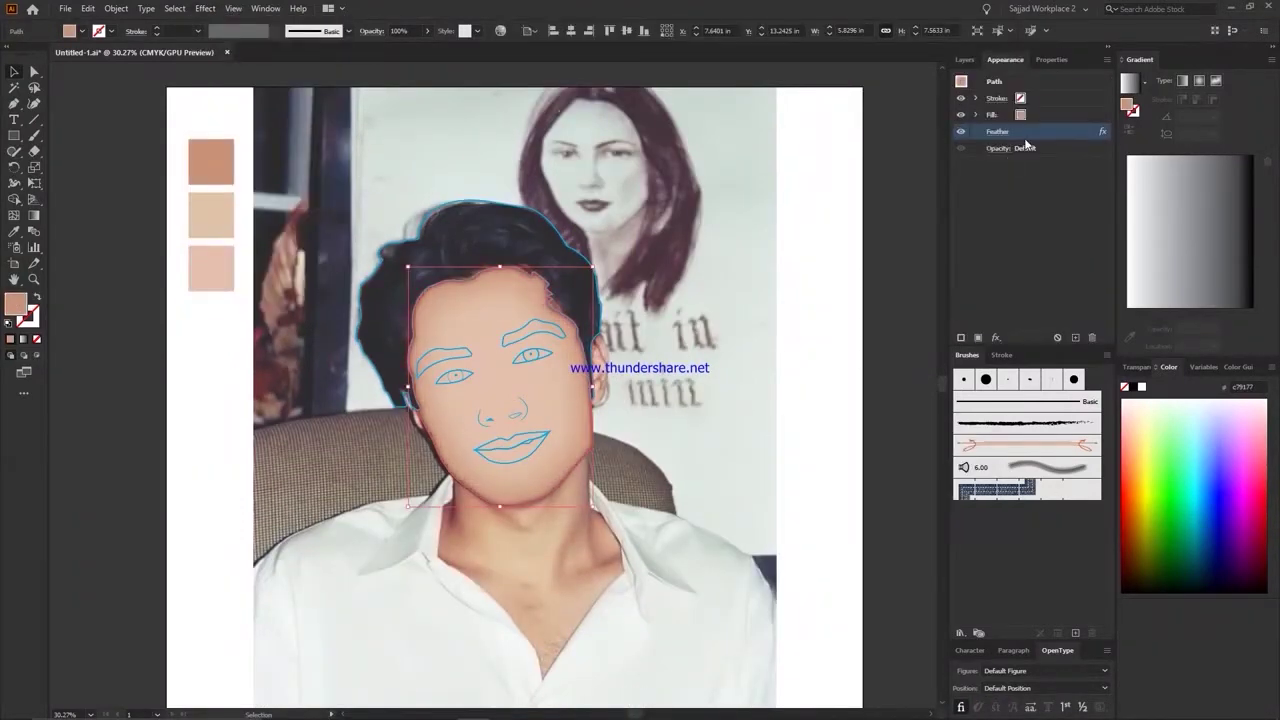
pyautogui.scroll(1, 100, 566)
pyautogui.click(100, 566)
pyautogui.click(530, 342)
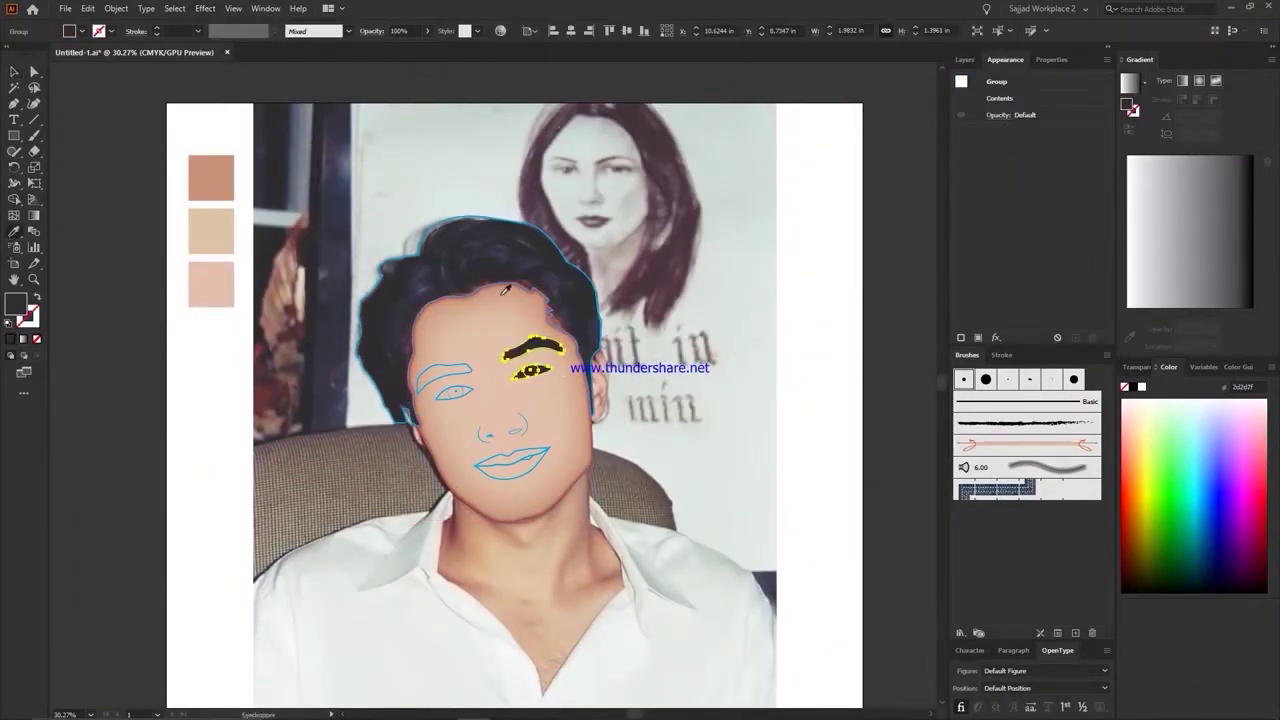
# Step: Isolate the eyebrow and eye group and set the eye fill to white
pyautogui.doubleClick(450, 385)
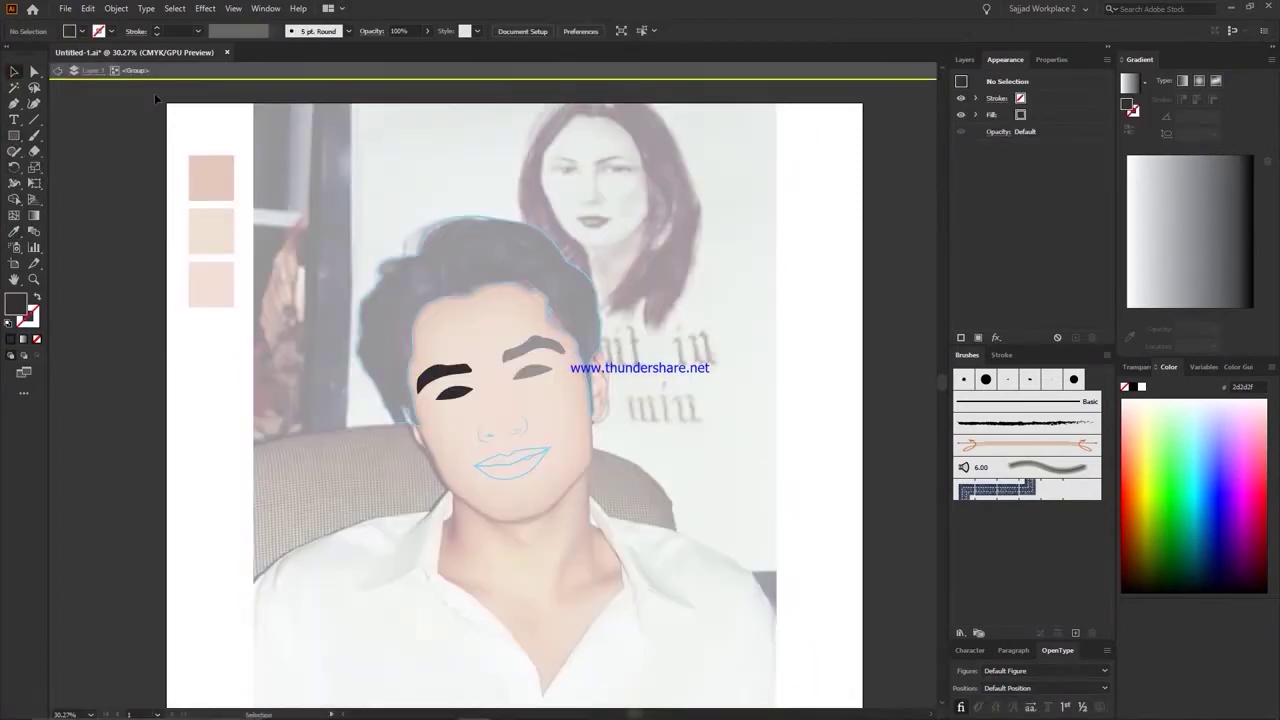
pyautogui.hotkey('ctrl', '1')
pyautogui.click(380, 410)
pyautogui.doubleClick(16, 305)
pyautogui.click(677, 380)
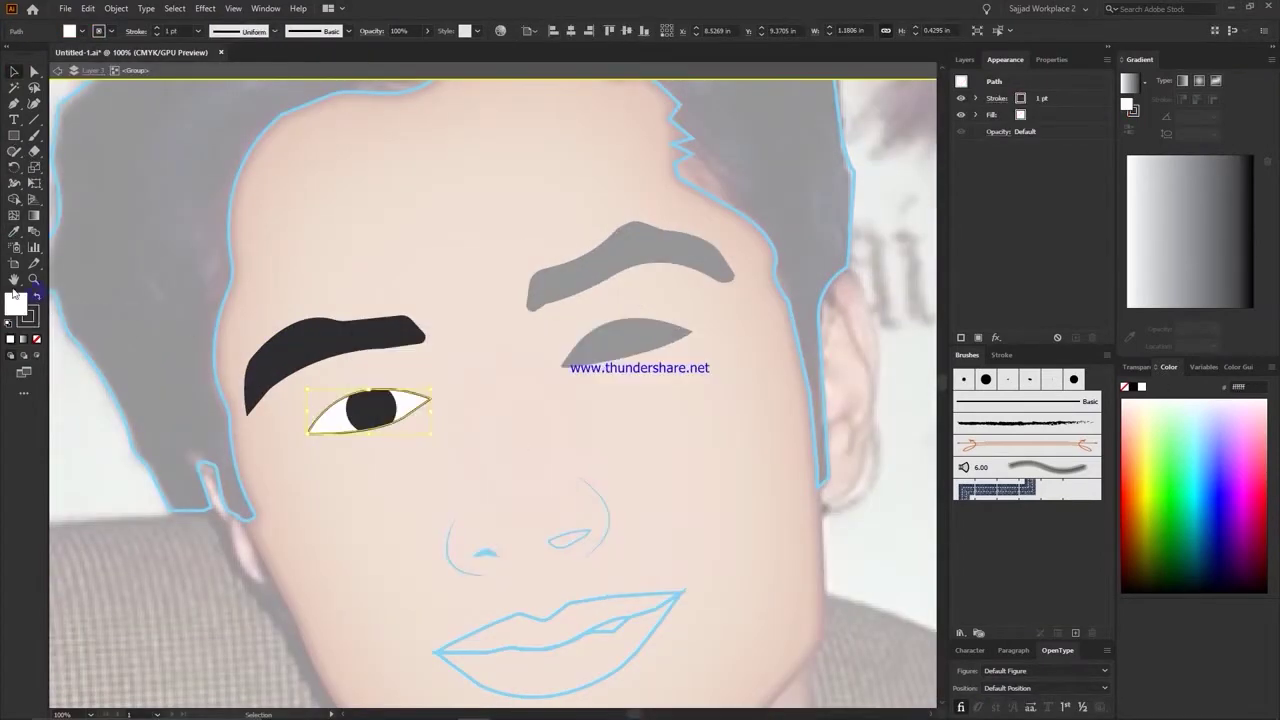
pyautogui.click(428, 683)
# Step: Make the right eye white too, exit isolation, and hide the face fill group
pyautogui.scroll(-1, 428, 683)
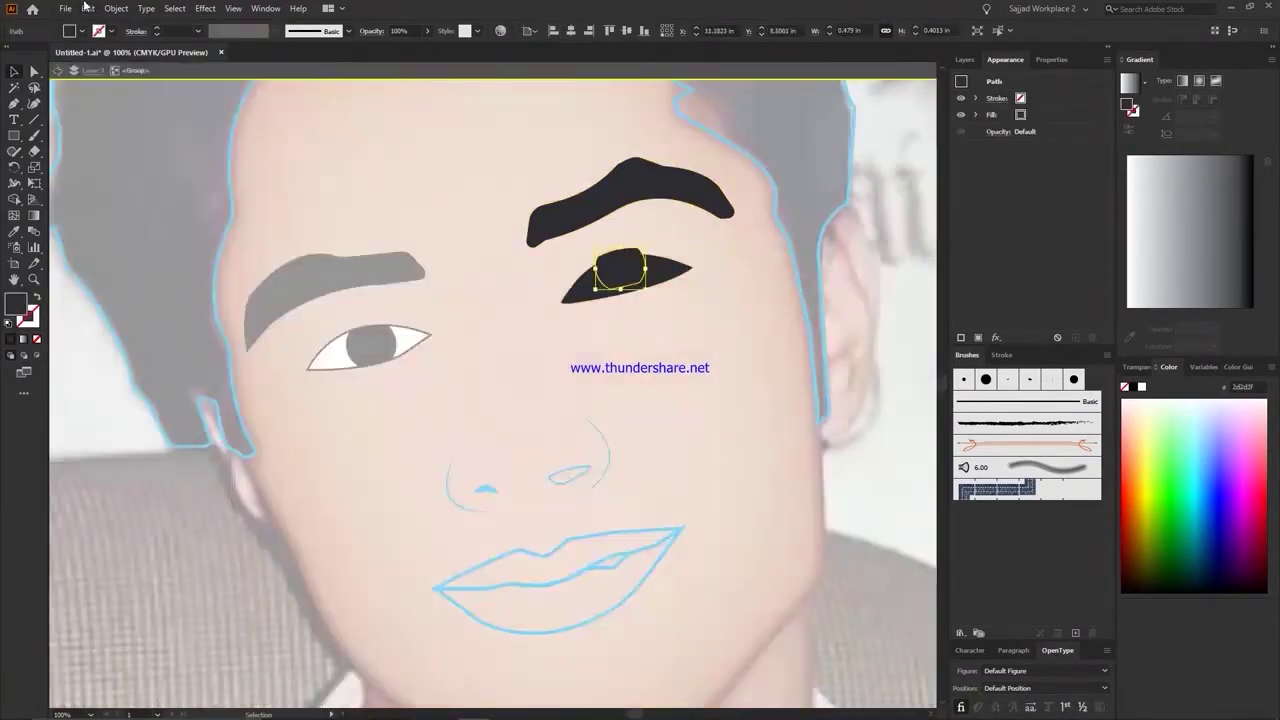
pyautogui.click(343, 358)
pyautogui.press('Escape')
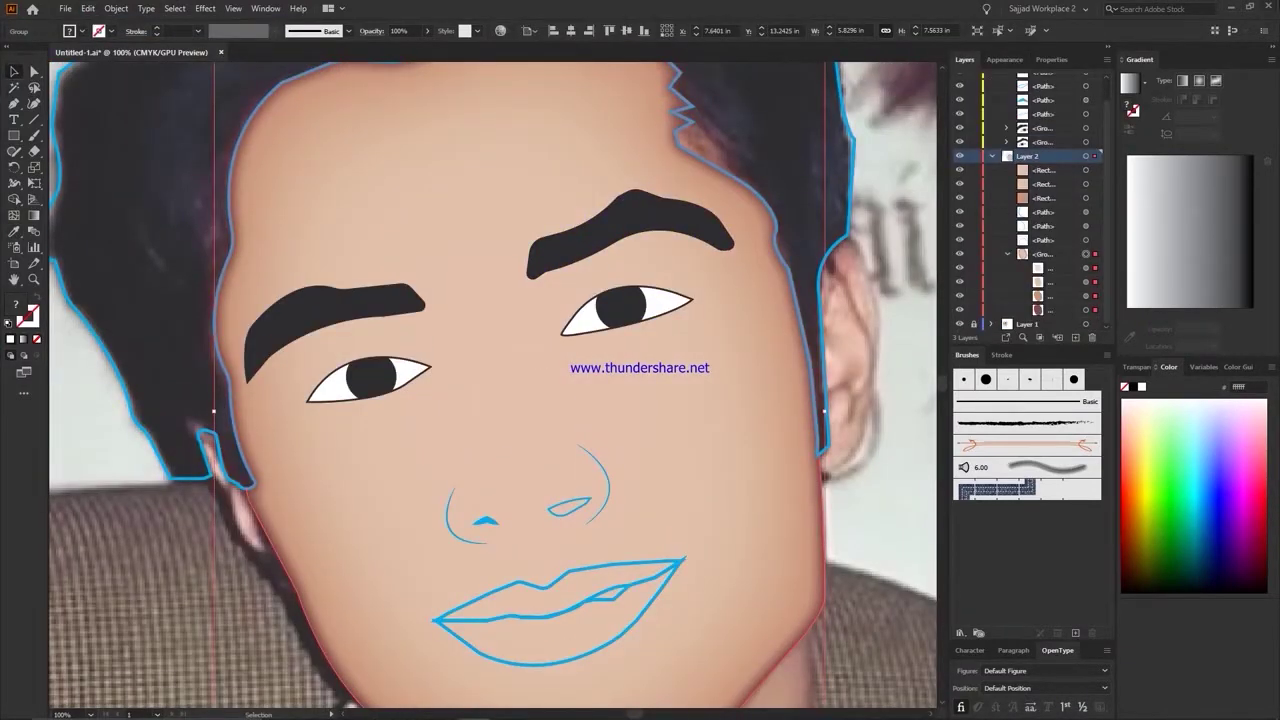
pyautogui.click(960, 254)
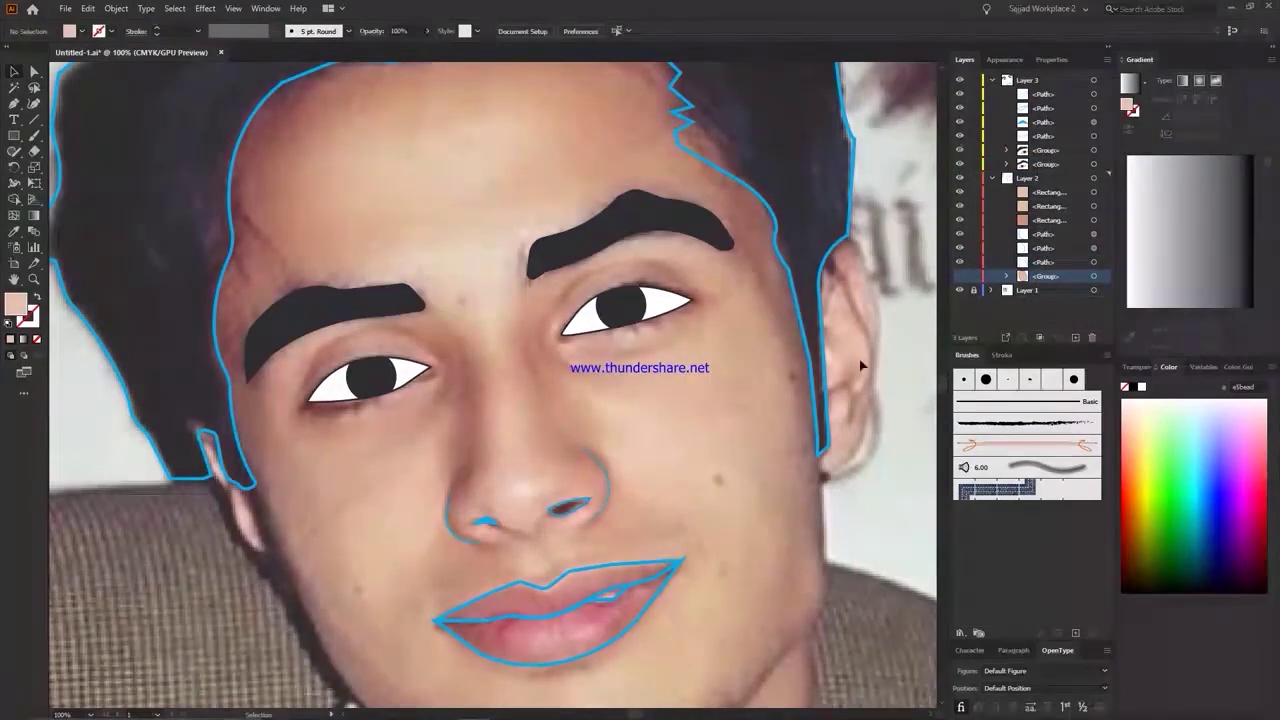
pyautogui.scroll(3, 493, 385)
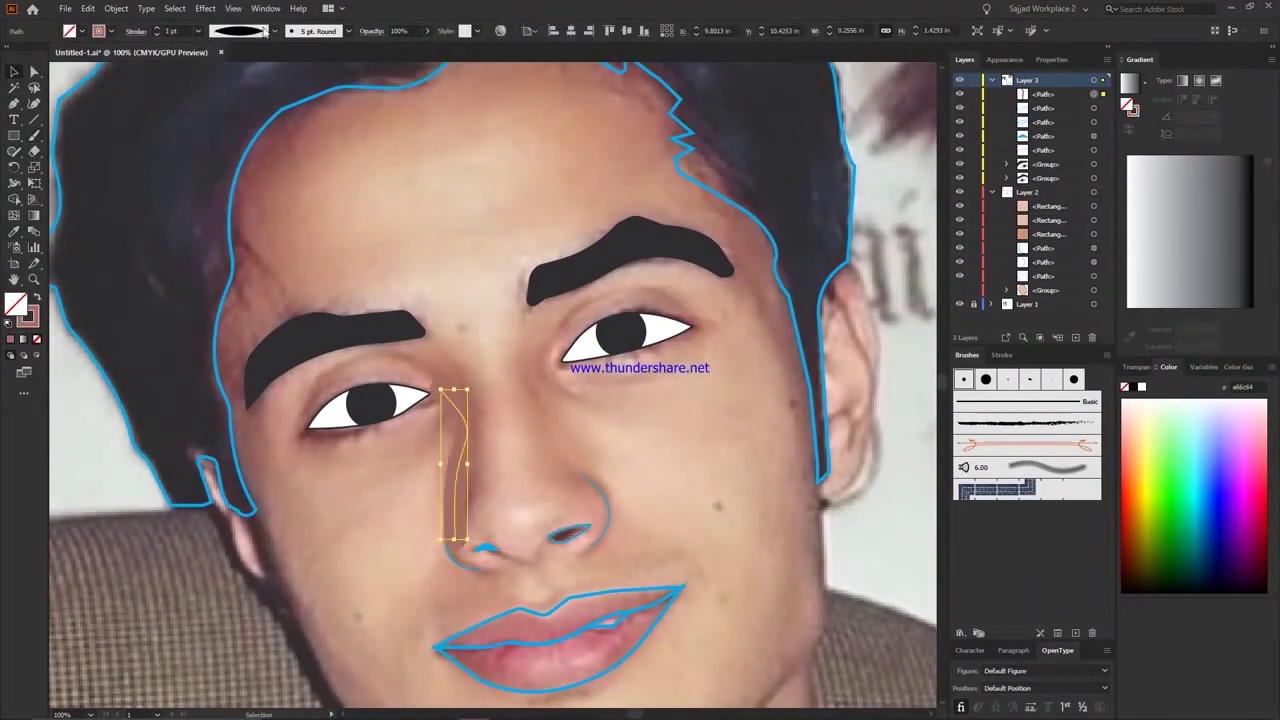
pyautogui.click(205, 8)
pyautogui.press('Escape')
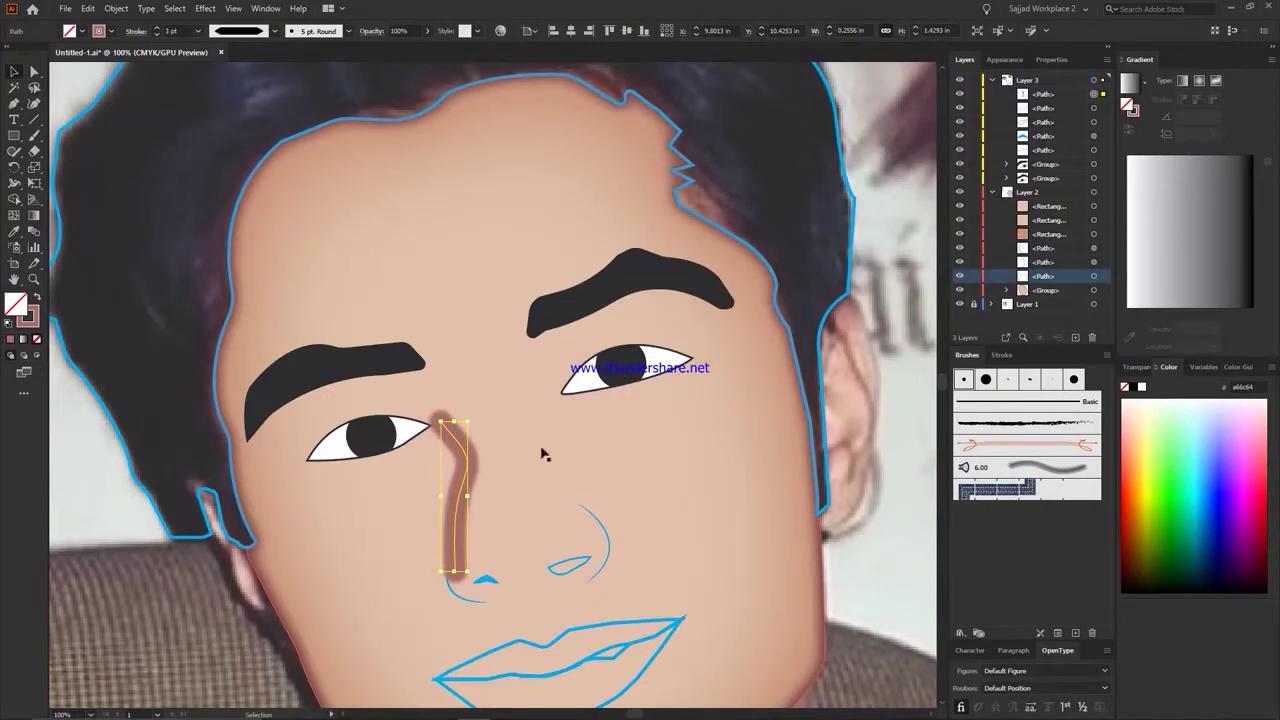
pyautogui.press('Delete')
pyautogui.hotkey('ctrl', 'alt', '3')
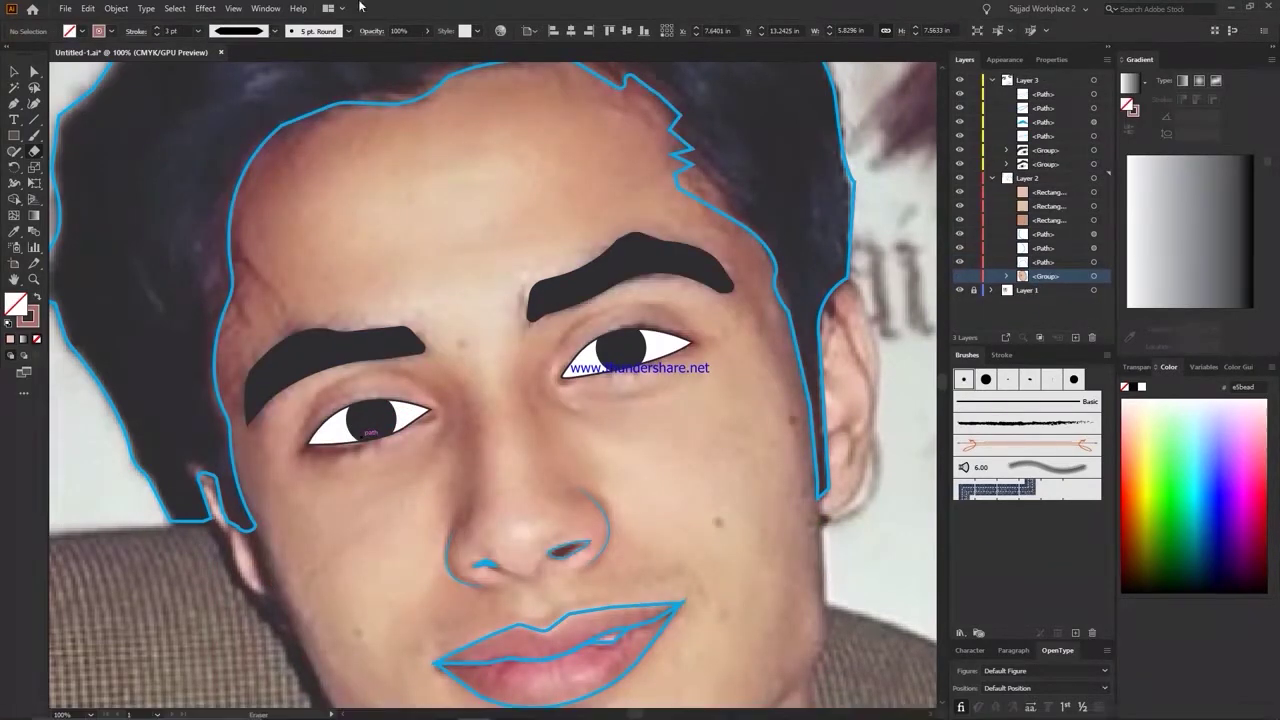
pyautogui.hotkey('ctrl', 'alt', '3')
pyautogui.moveTo(375, 378); pyautogui.dragTo(440, 540)
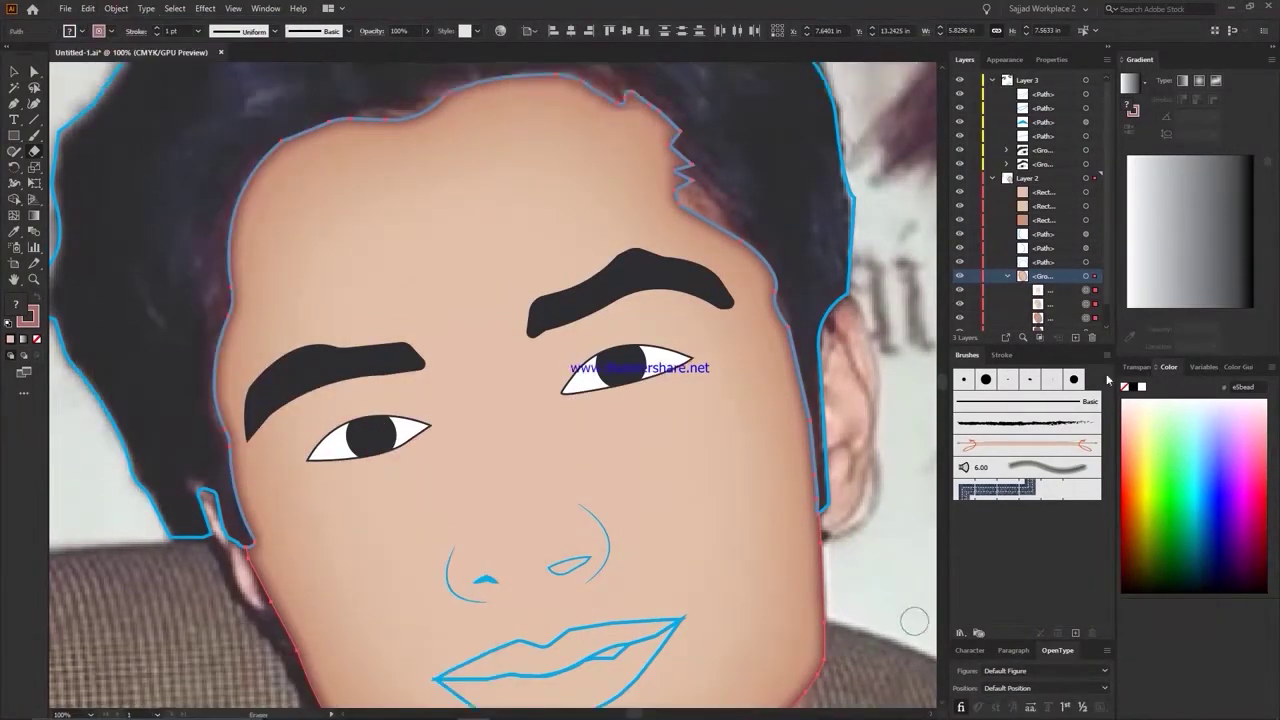
pyautogui.hotkey('ctrl', 'shift', 'a')
pyautogui.scroll(5, 537, 209)
pyautogui.click(992, 178)
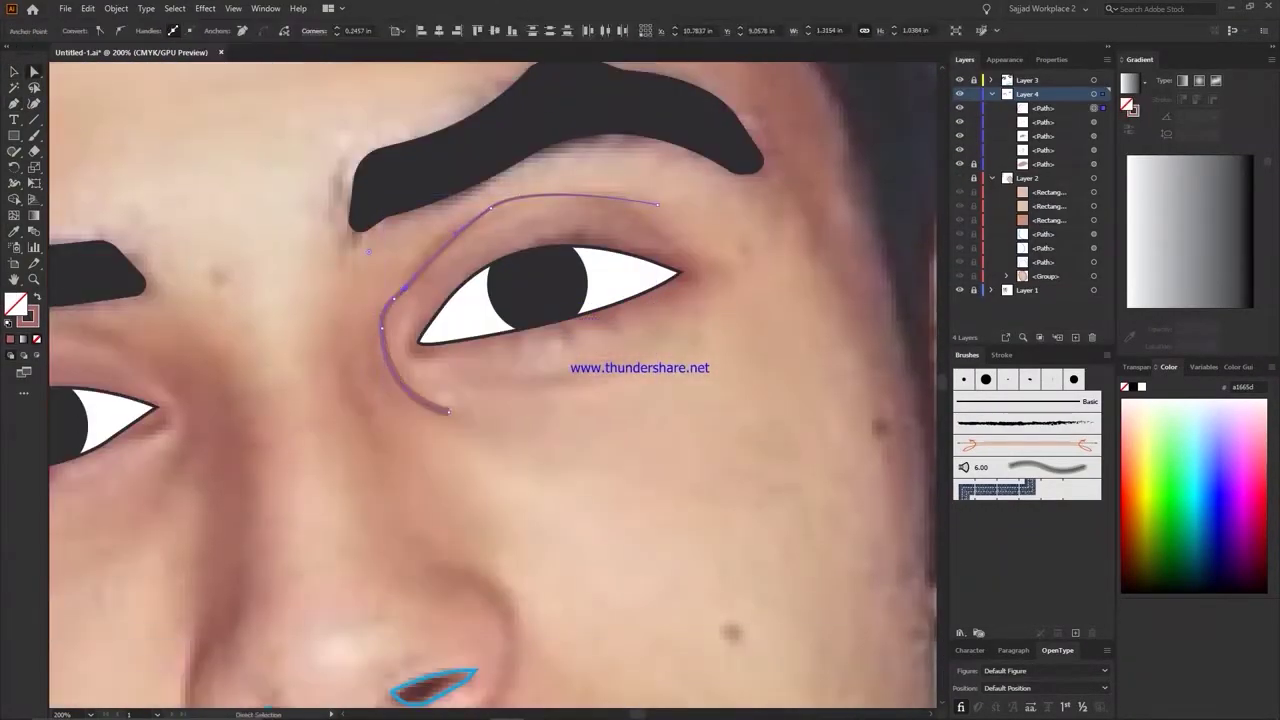
# Step: Deselect the finished nose curve and return to the Pen tool
pyautogui.click(409, 462)
pyautogui.press('p')
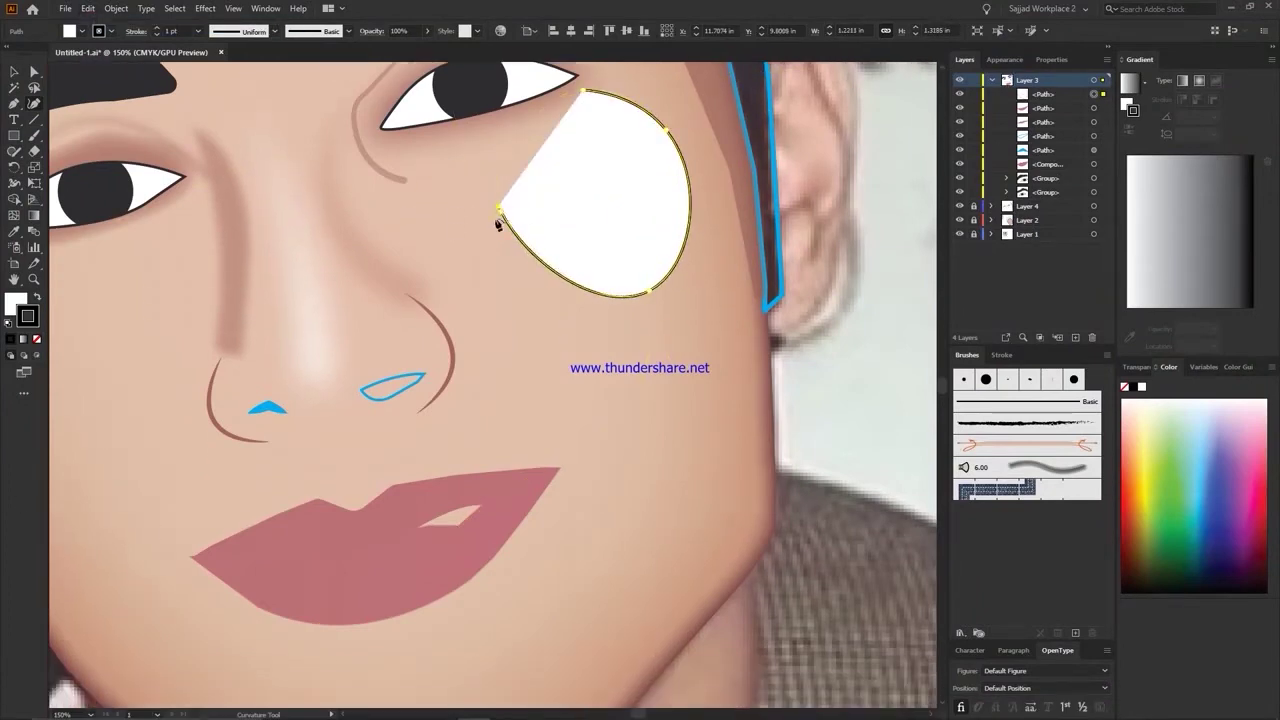
# Step: Feather the cheek highlight and blend it as Soft Light at reduced opacity
pyautogui.press('Return')
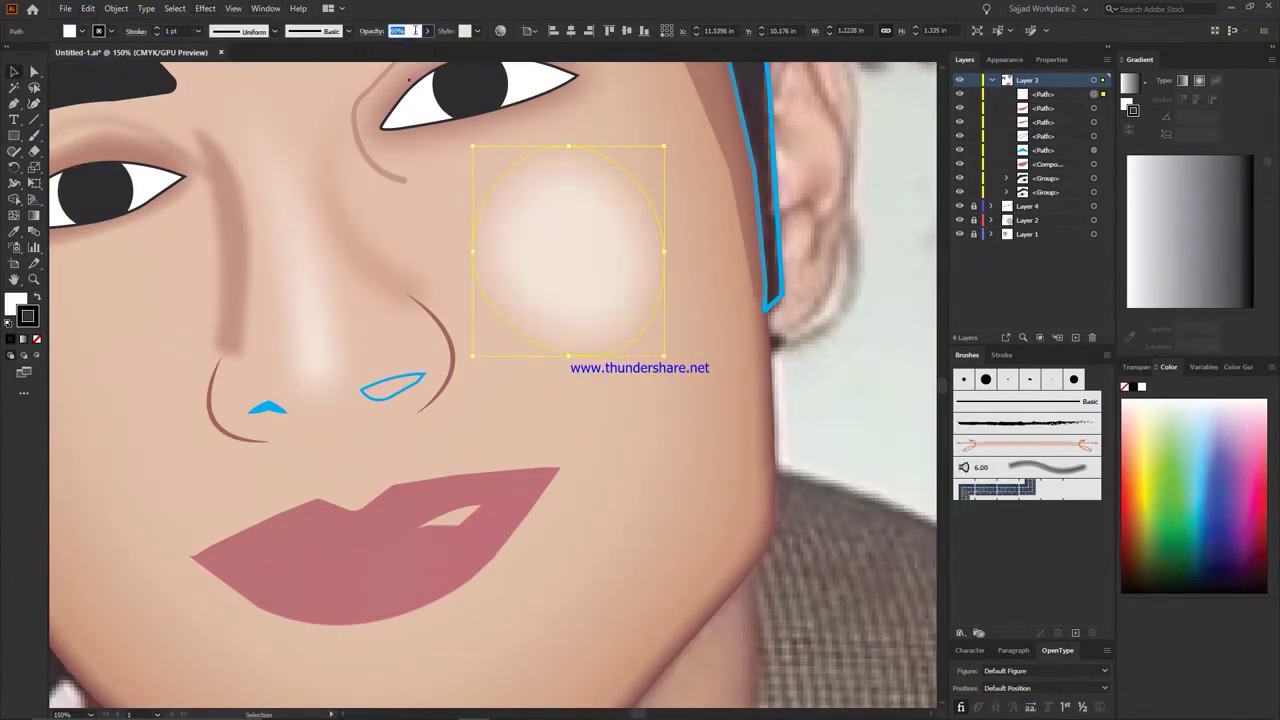
pyautogui.click(372, 31)
pyautogui.click(262, 53)
pyautogui.click(255, 186)
pyautogui.moveTo(568, 250)
pyautogui.mouseDown()
pyautogui.moveTo(592, 254)
pyautogui.moveTo(120, 385)
pyautogui.mouseUp()
pyautogui.click(1005, 59)
# Step: Blur the cheek highlights with a Gaussian Blur of about 42.85 pixels
pyautogui.scroll(-4, 335, 243)
pyautogui.click(205, 8)
pyautogui.click(390, 230)
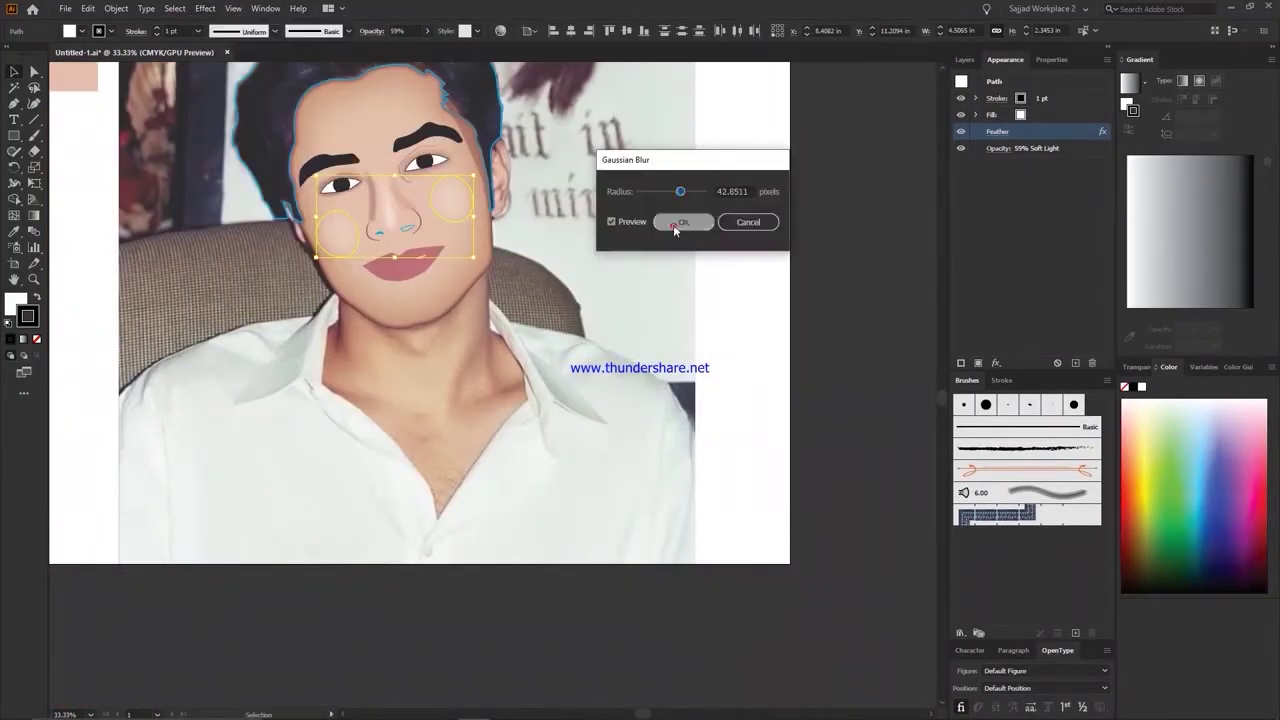
pyautogui.click(686, 220)
pyautogui.scroll(2, 255, 352)
# Step: Select the lips shape, bring back the Layers panel, and clear the selection
pyautogui.click(543, 429)
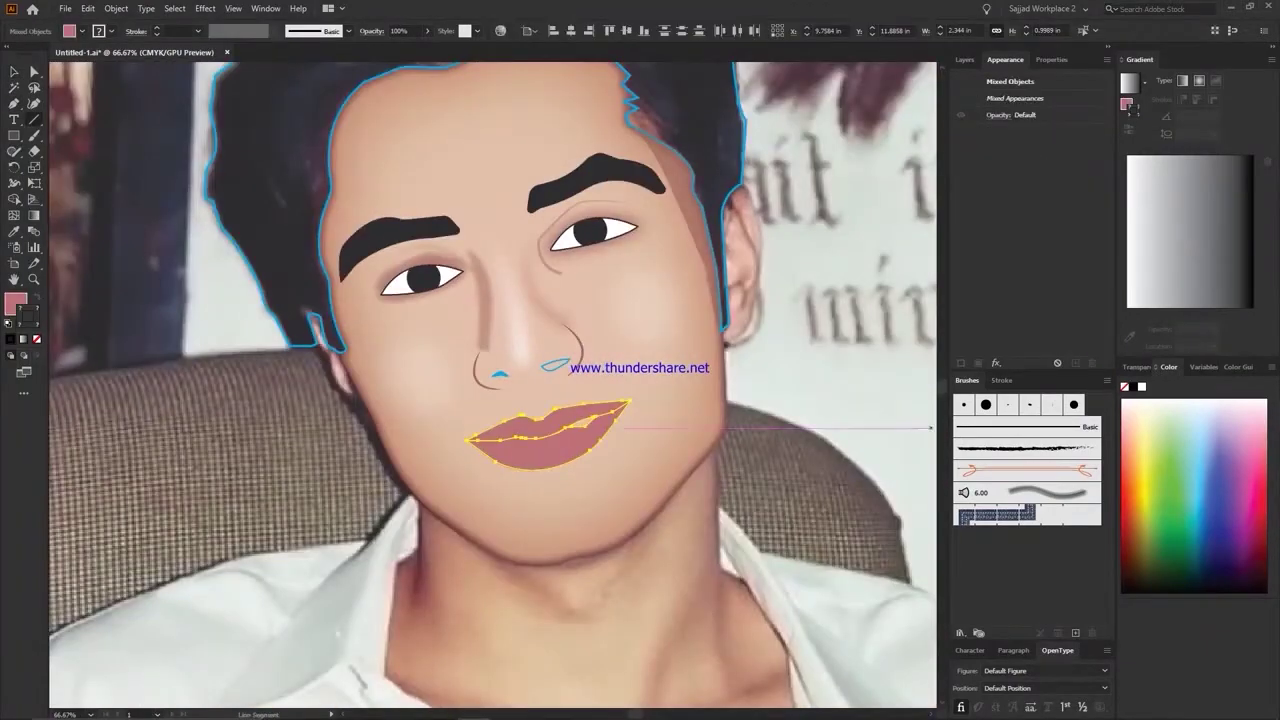
pyautogui.click(964, 59)
pyautogui.hotkey('ctrl', 'shift', 'a')
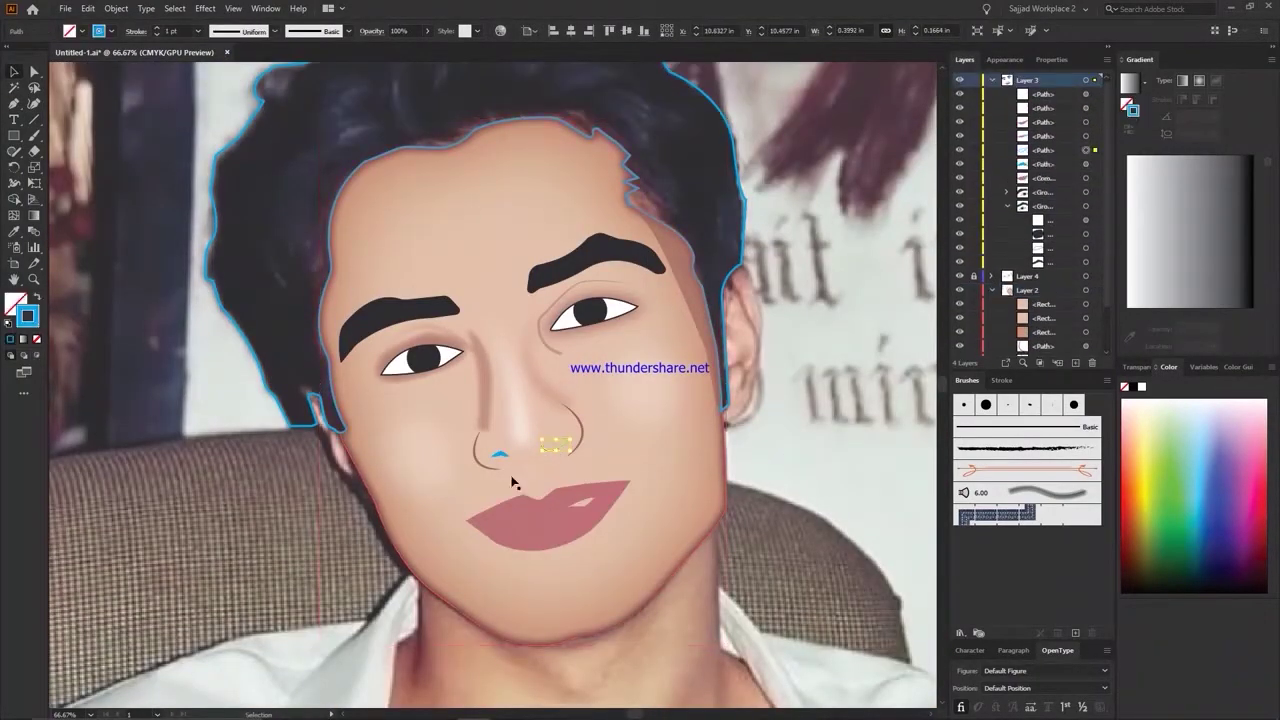
pyautogui.scroll(5, 612, 671)
pyautogui.scroll(-2, 612, 671)
pyautogui.scroll(-3, 697, 605)
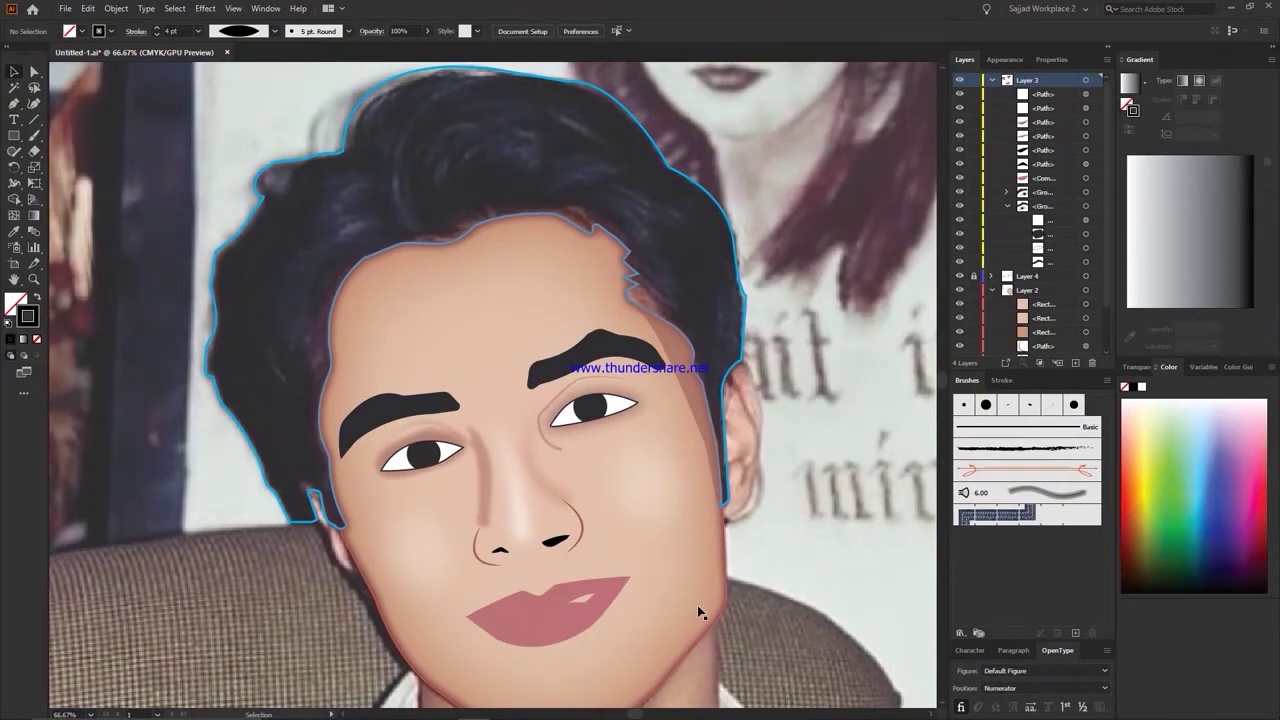
# Step: Select and deselect the lips, then pick a nostril shape in the Layers panel
pyautogui.click(583, 622)
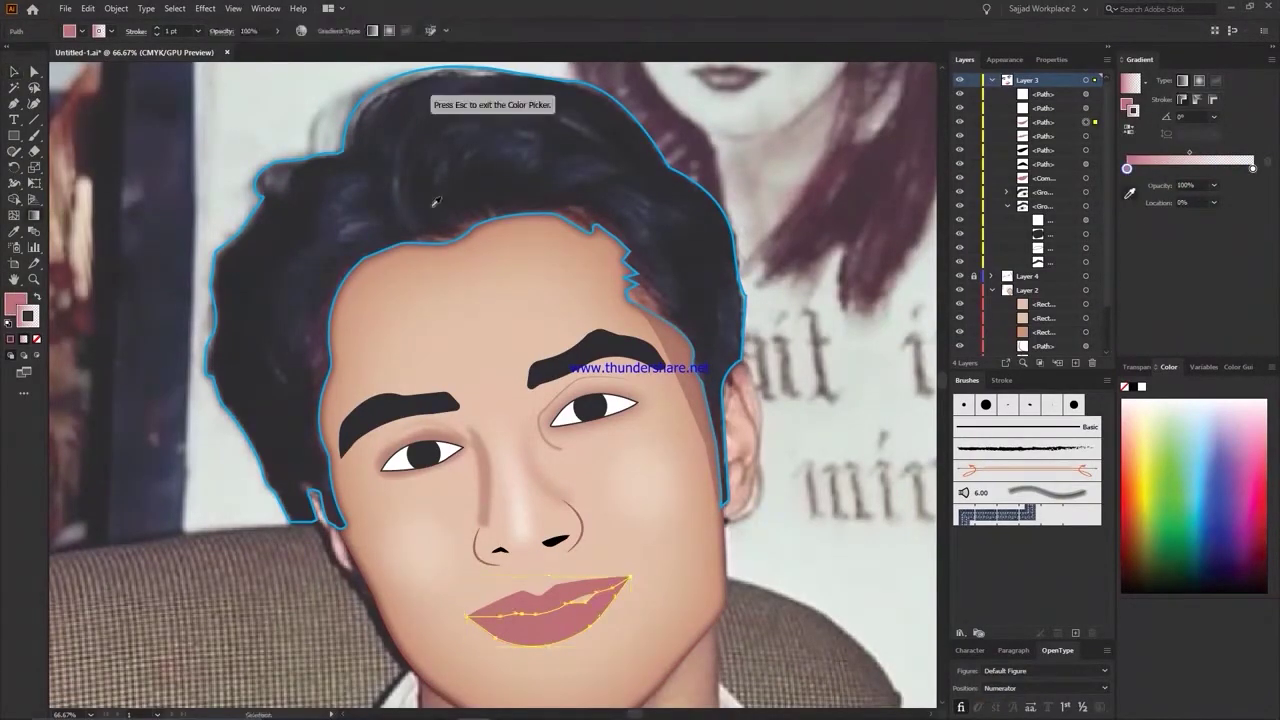
pyautogui.scroll(2, 680, 486)
pyautogui.scroll(-2, 229, 597)
pyautogui.click(229, 597)
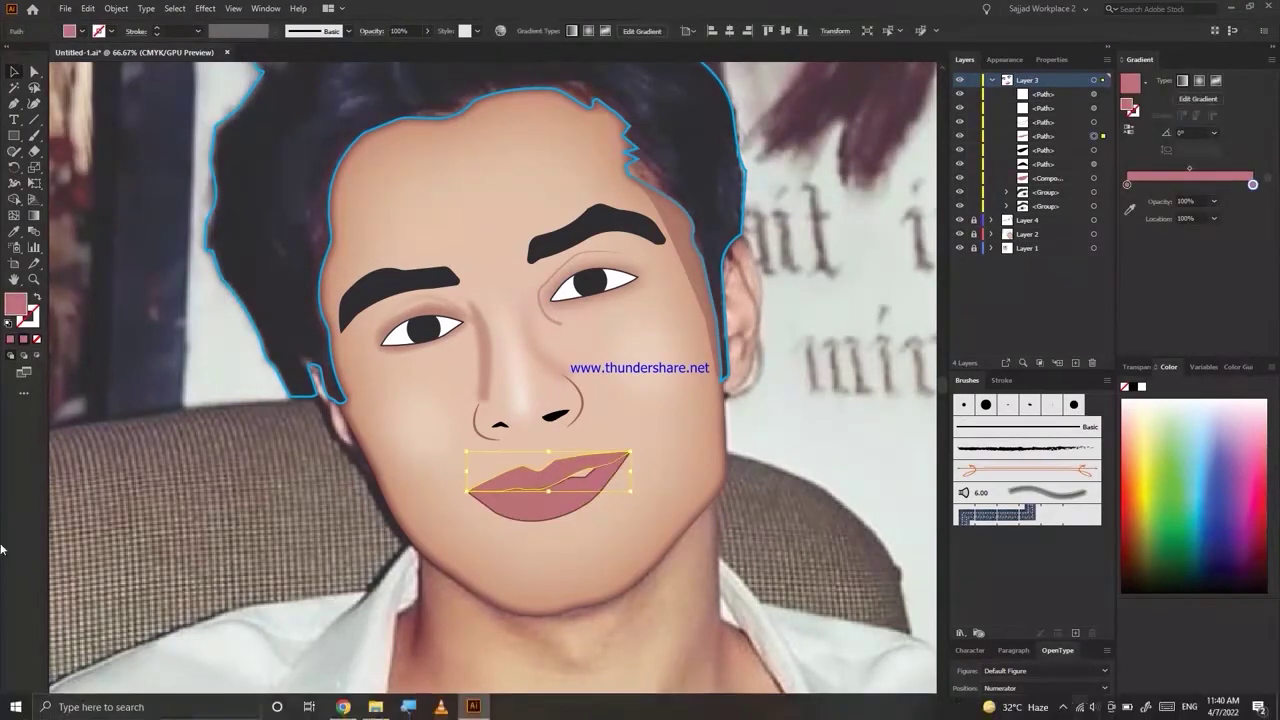
pyautogui.click(1097, 149)
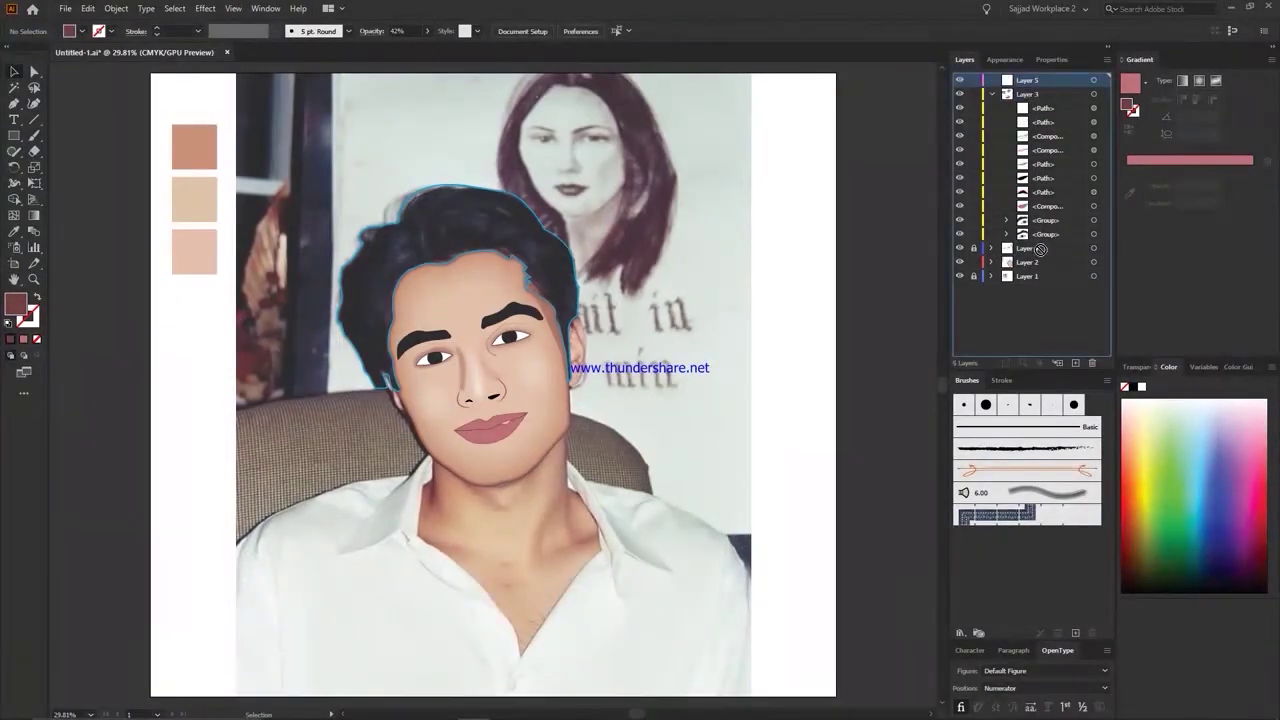
# Step: Move Layer 5 below Layer 4 and zoom into the hair area
pyautogui.moveTo(1040, 244); pyautogui.dragTo(1040, 254)
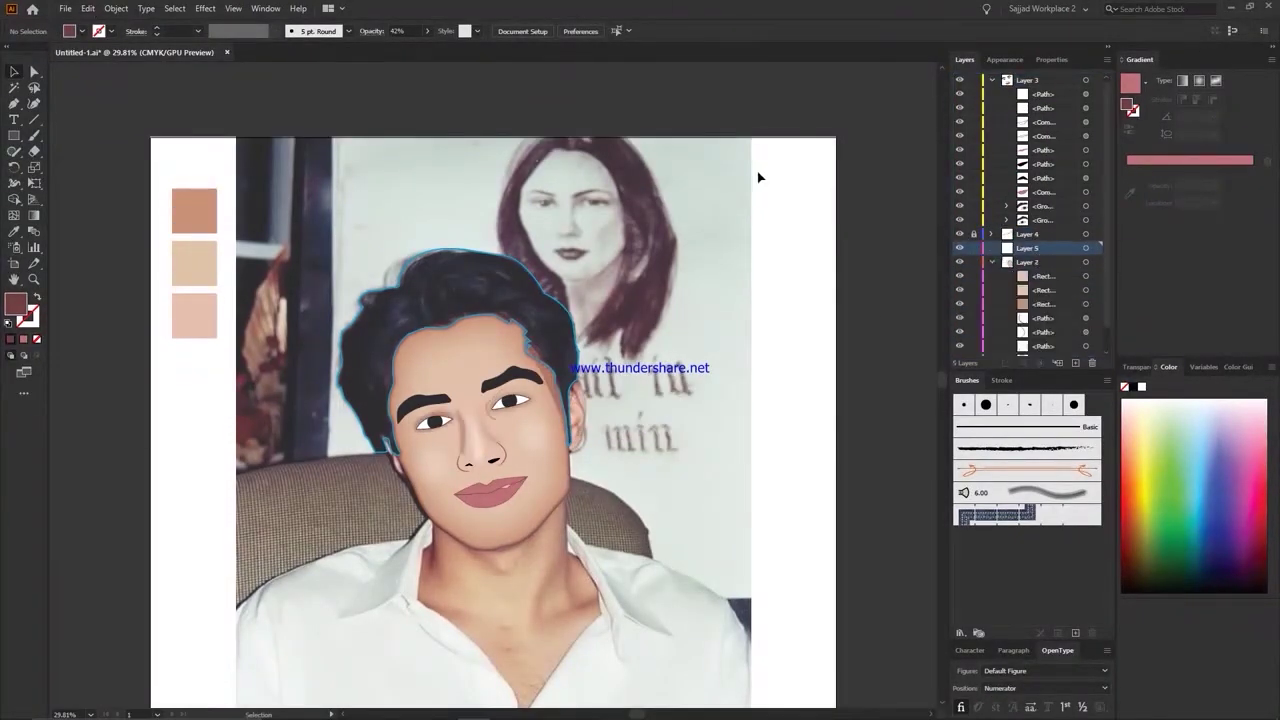
pyautogui.hotkey('ctrl', '1')
pyautogui.click(992, 80)
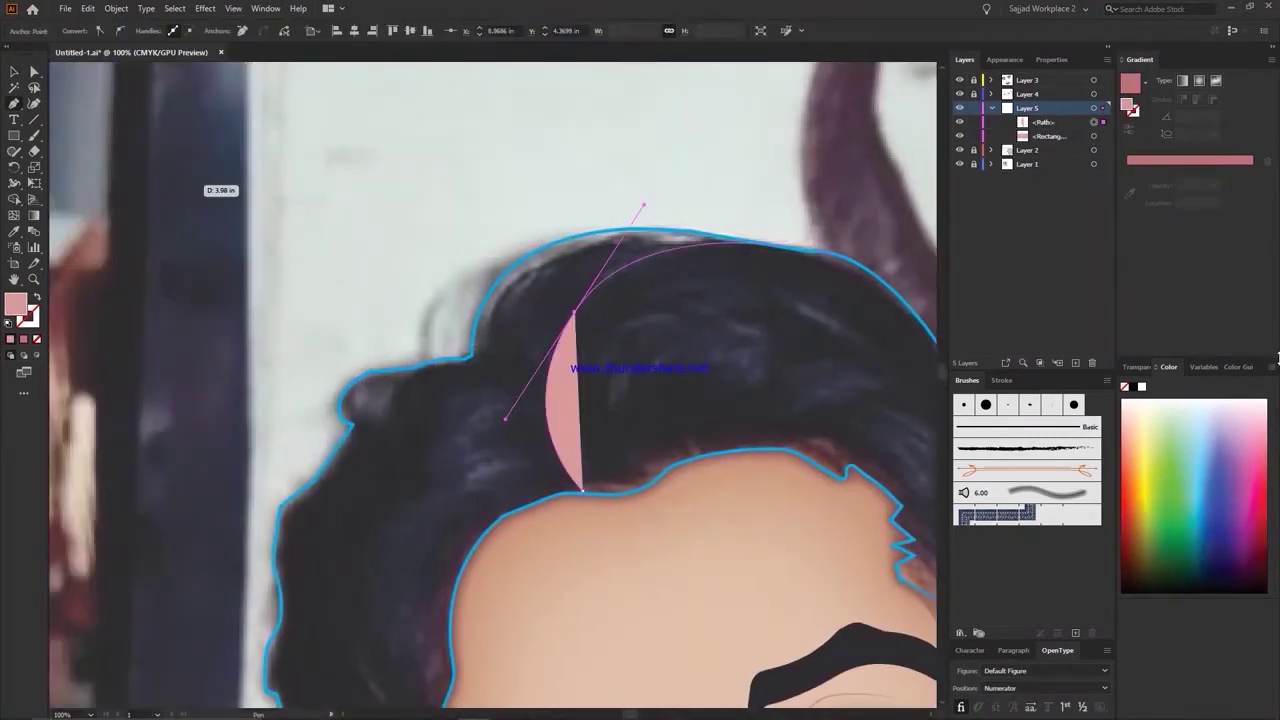
# Step: Draw a hair crescent, turn its black fill into a stroke, and paste a copy in front
pyautogui.moveTo(593, 493); pyautogui.dragTo(588, 490)
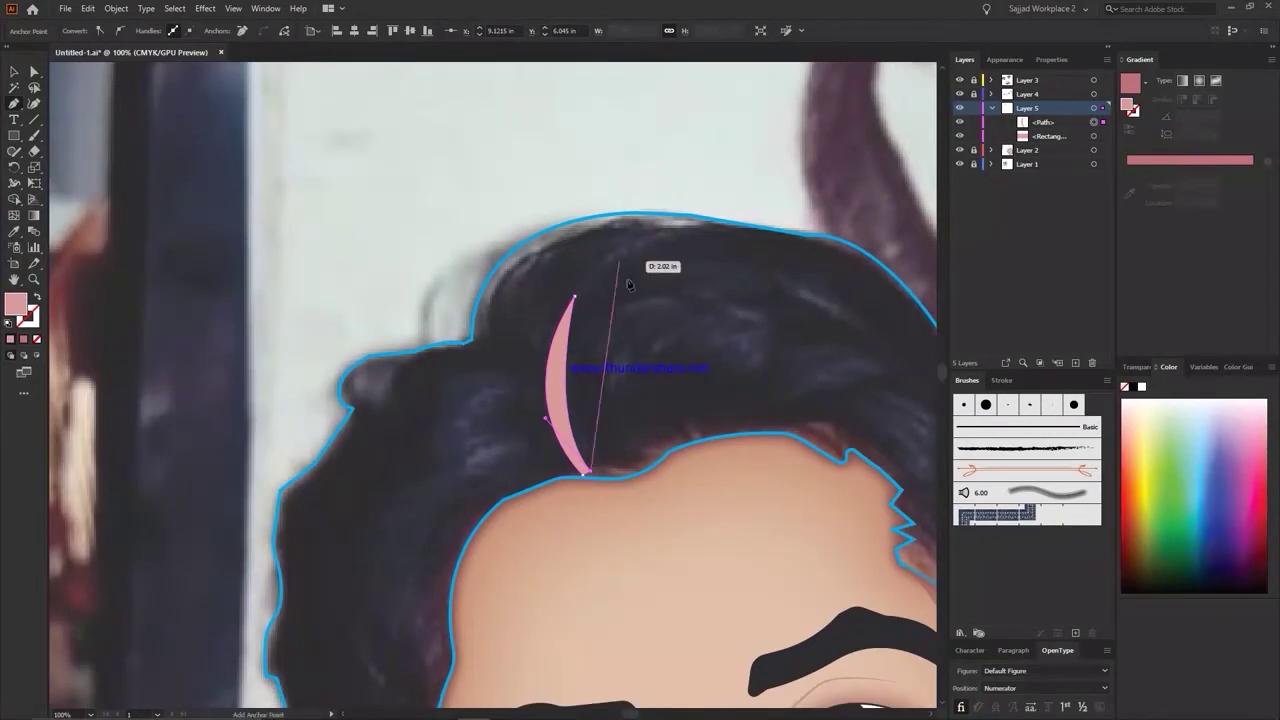
pyautogui.moveTo(628, 247); pyautogui.dragTo(997, 208)
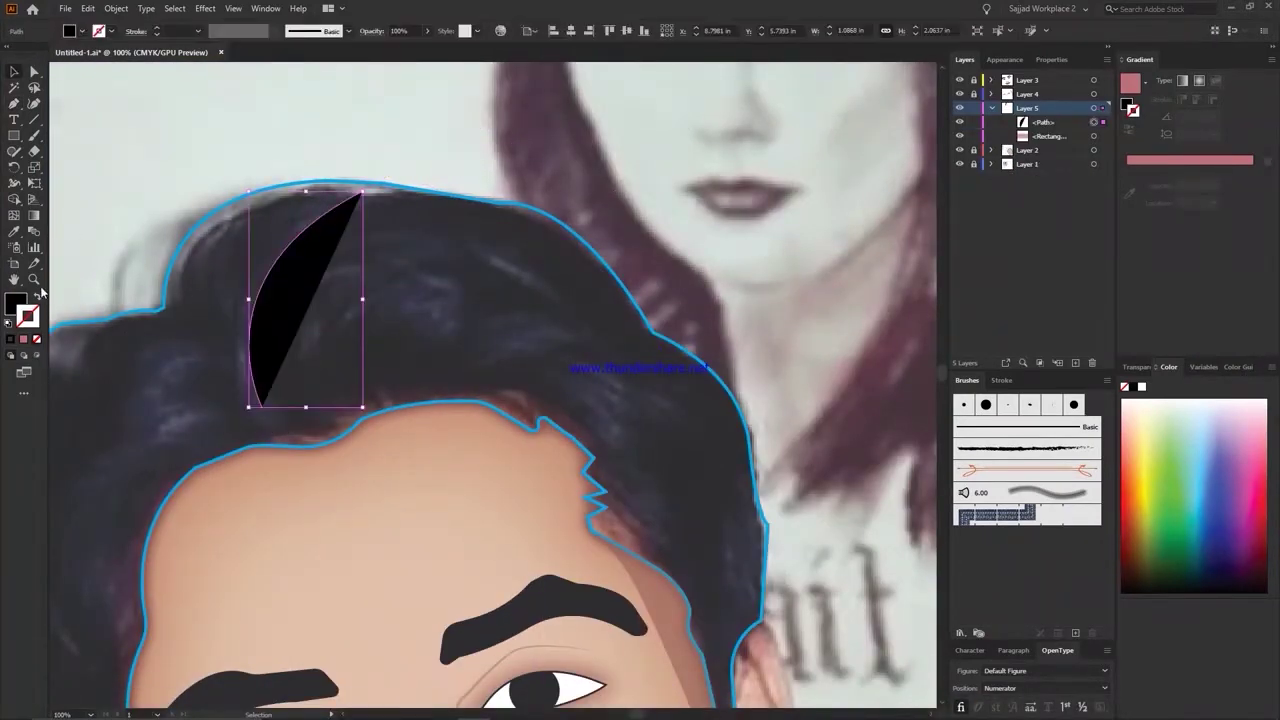
pyautogui.hotkey('shift', 'x')
pyautogui.click(310, 418)
pyautogui.scroll(-1, 310, 418)
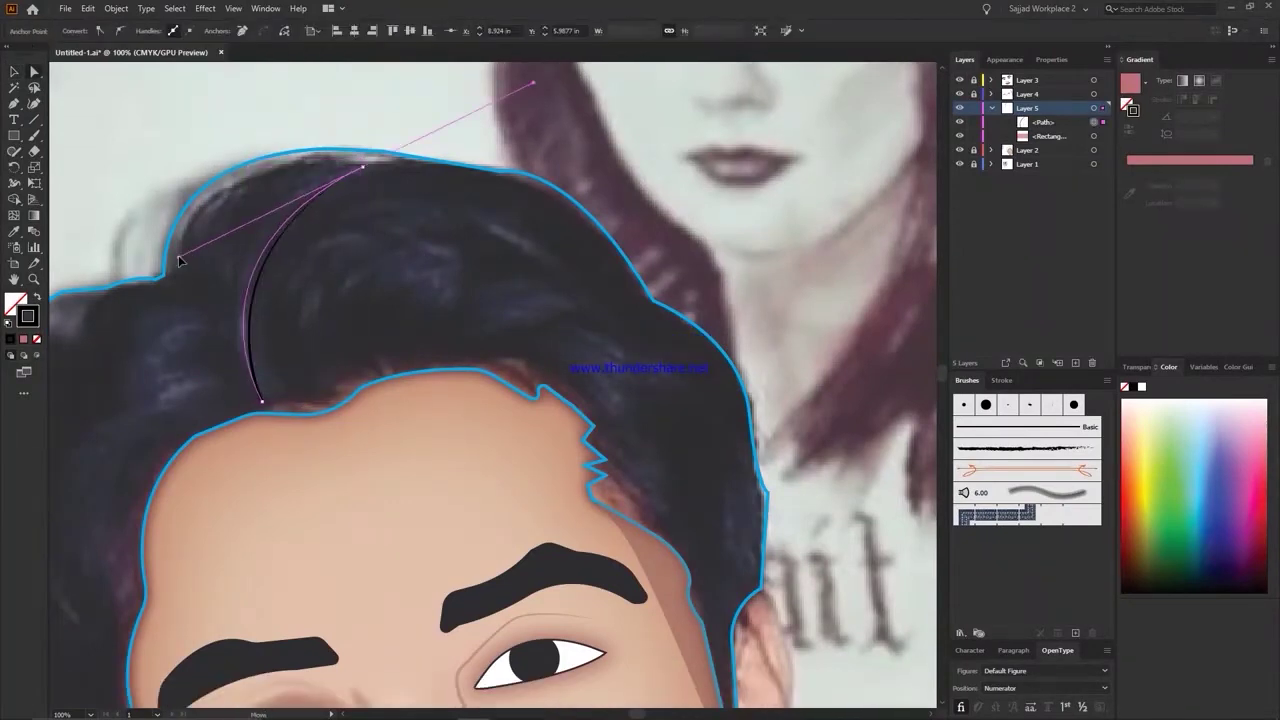
pyautogui.press('Return')
pyautogui.click(654, 454)
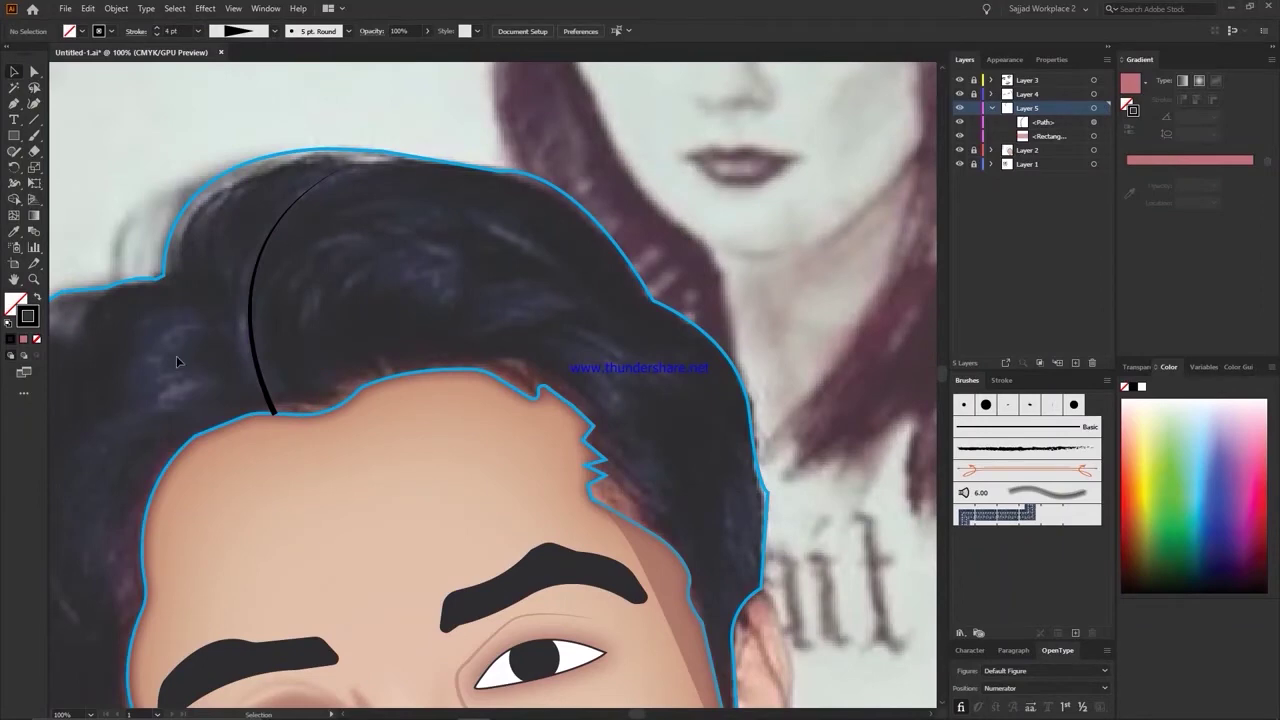
pyautogui.hotkey('ctrl', 'f')
# Step: Remove a stray stroke, then copy the hair strand offset to the right and adjust its top
pyautogui.click(34, 135)
pyautogui.moveTo(313, 247); pyautogui.dragTo(413, 244)
pyautogui.scroll(-2, 467, 162)
pyautogui.scroll(-1, 467, 163)
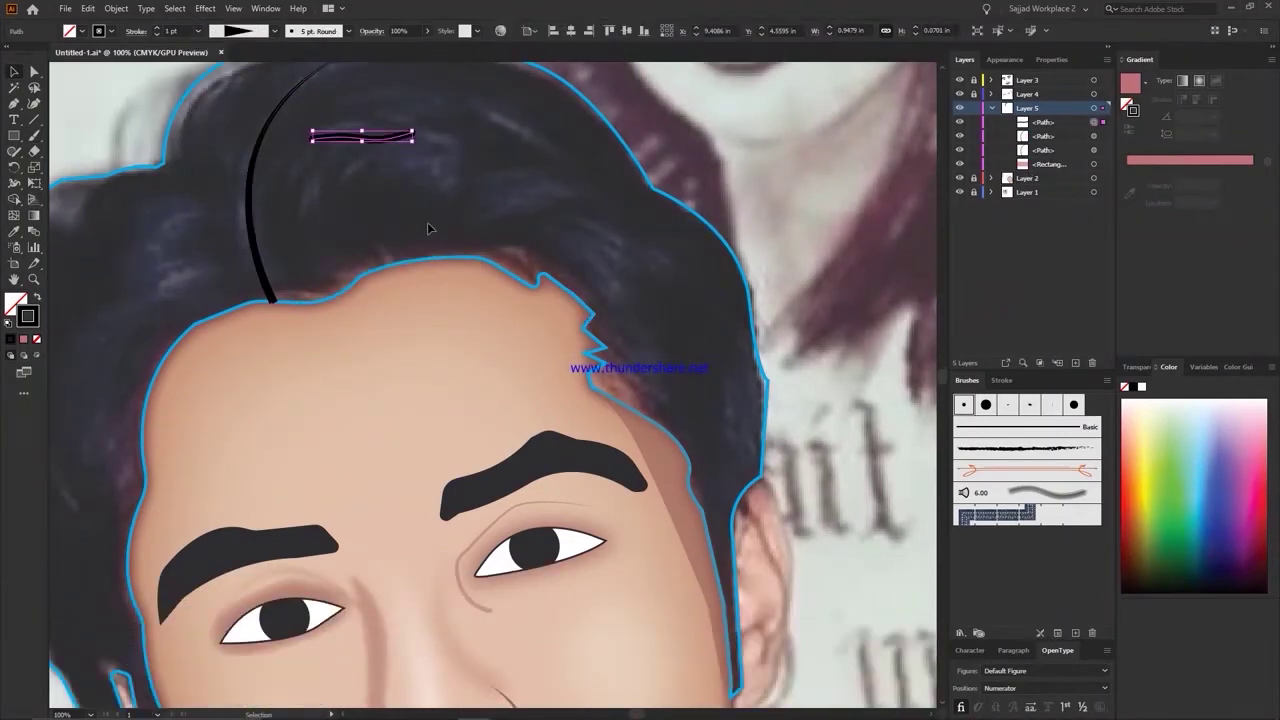
pyautogui.press('Delete')
pyautogui.scroll(1, 893, 279)
pyautogui.hotkey('ctrl', 'f')
pyautogui.hotkey('ctrl', 'd')
pyautogui.hotkey('ctrl', 'd')
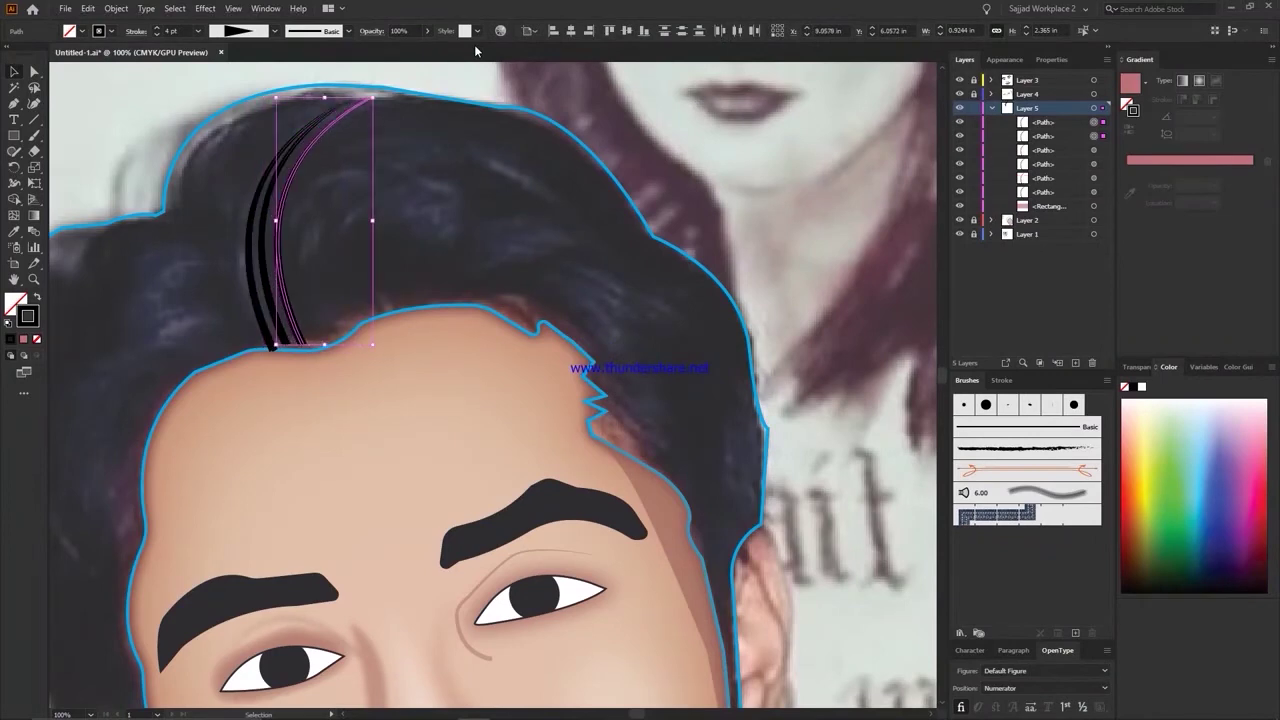
pyautogui.press('a')
pyautogui.click(362, 92)
pyautogui.press('v')
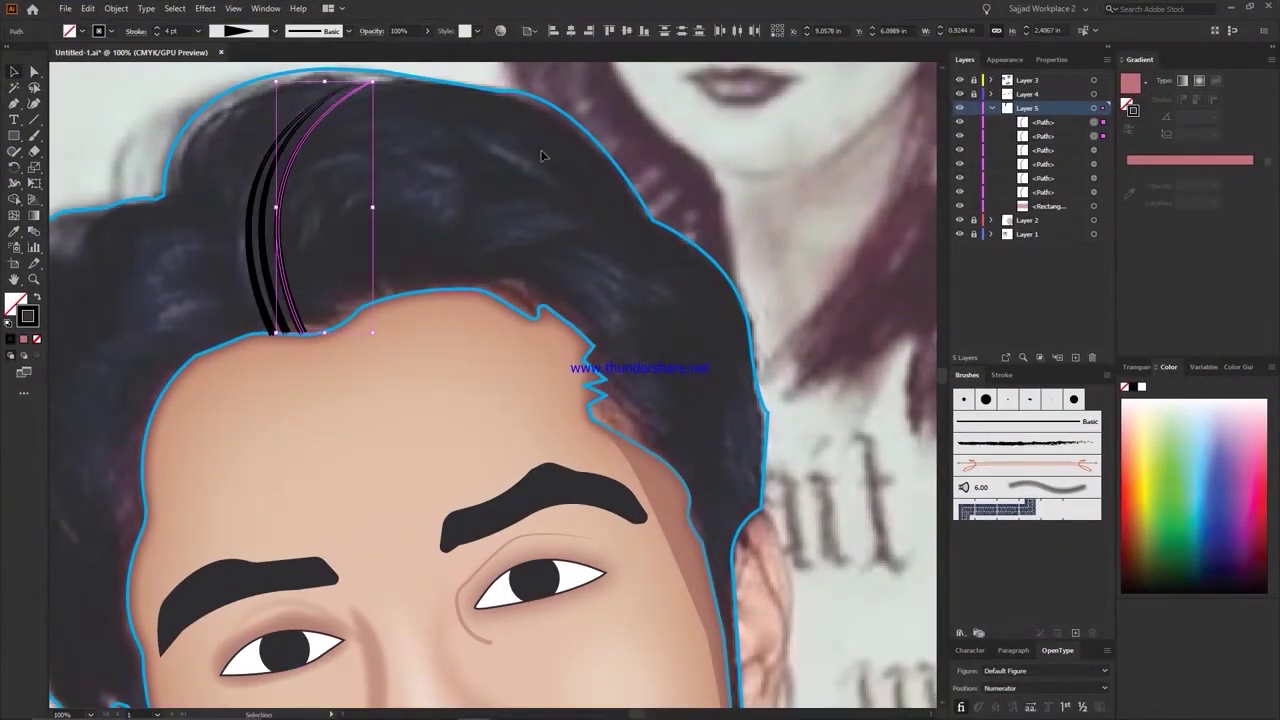
# Step: Add more rotated, reshaped strand copies along the hairline and group all strands
pyautogui.hotkey('ctrl', 'd')
pyautogui.hotkey('ctrl', 'd')
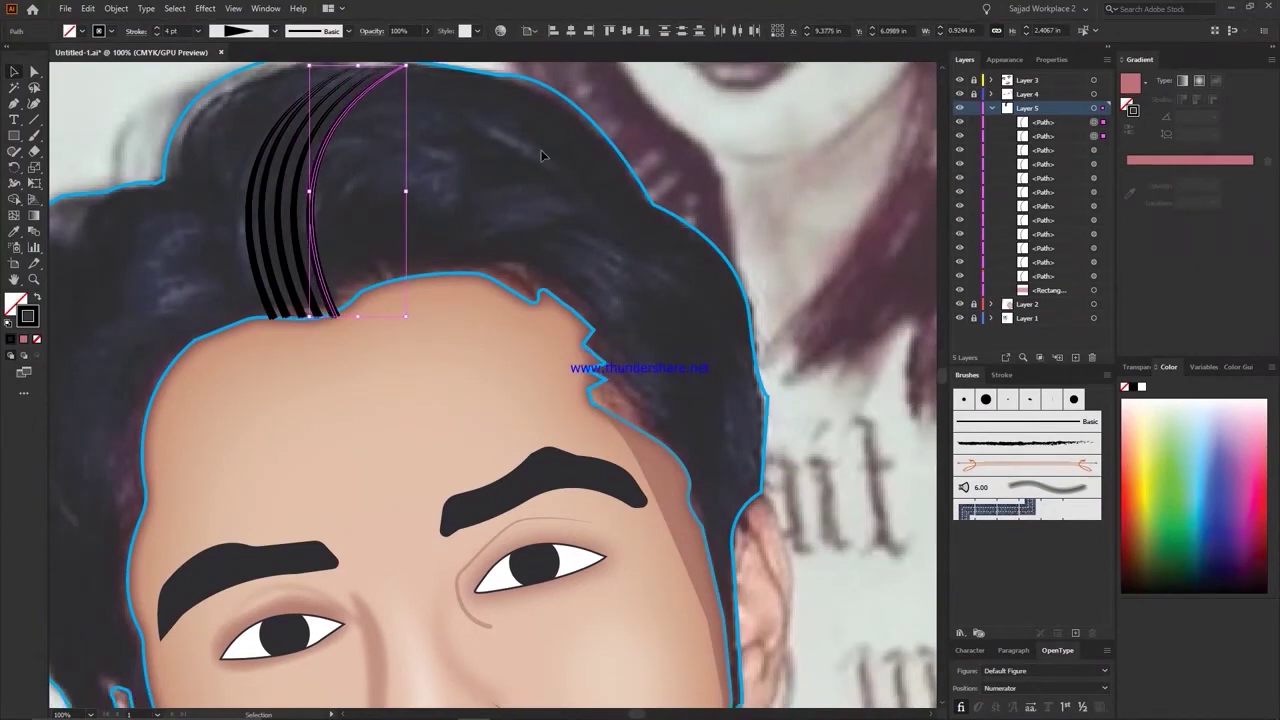
pyautogui.hotkey('ctrl', 'd')
pyautogui.scroll(3, 480, 110)
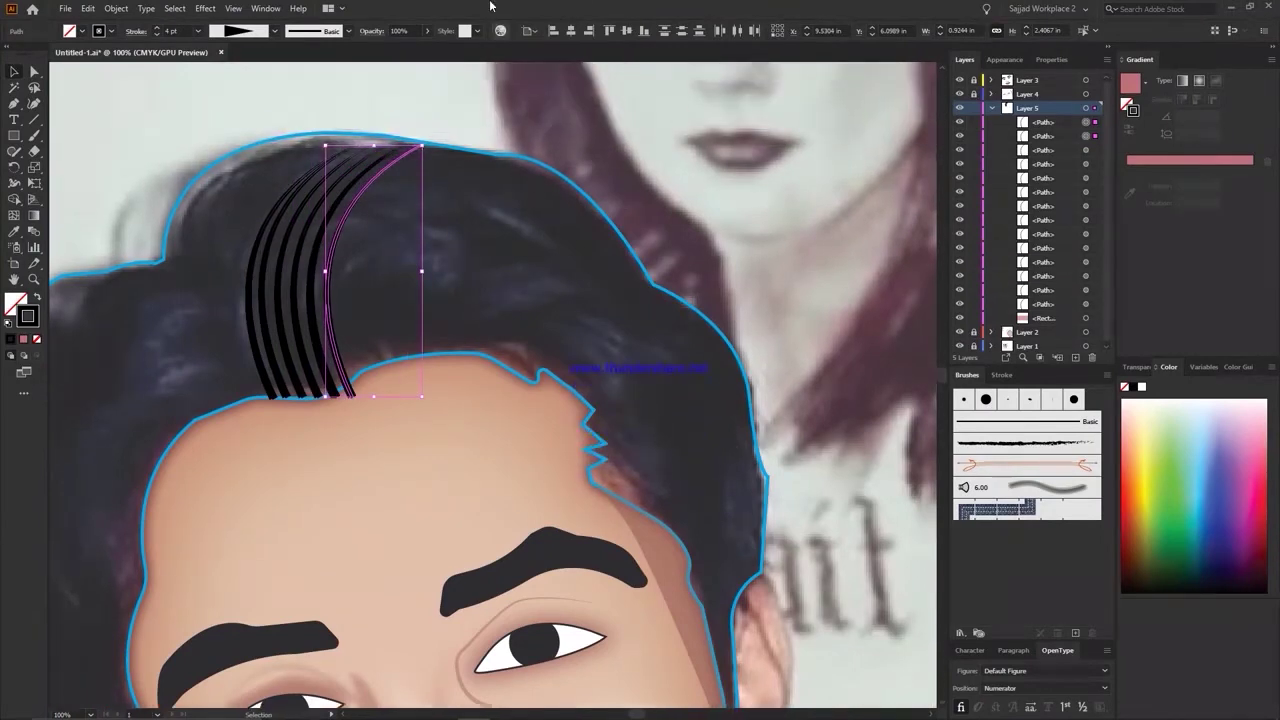
pyautogui.moveTo(433, 63); pyautogui.dragTo(470, 160)
pyautogui.scroll(-1, 470, 160)
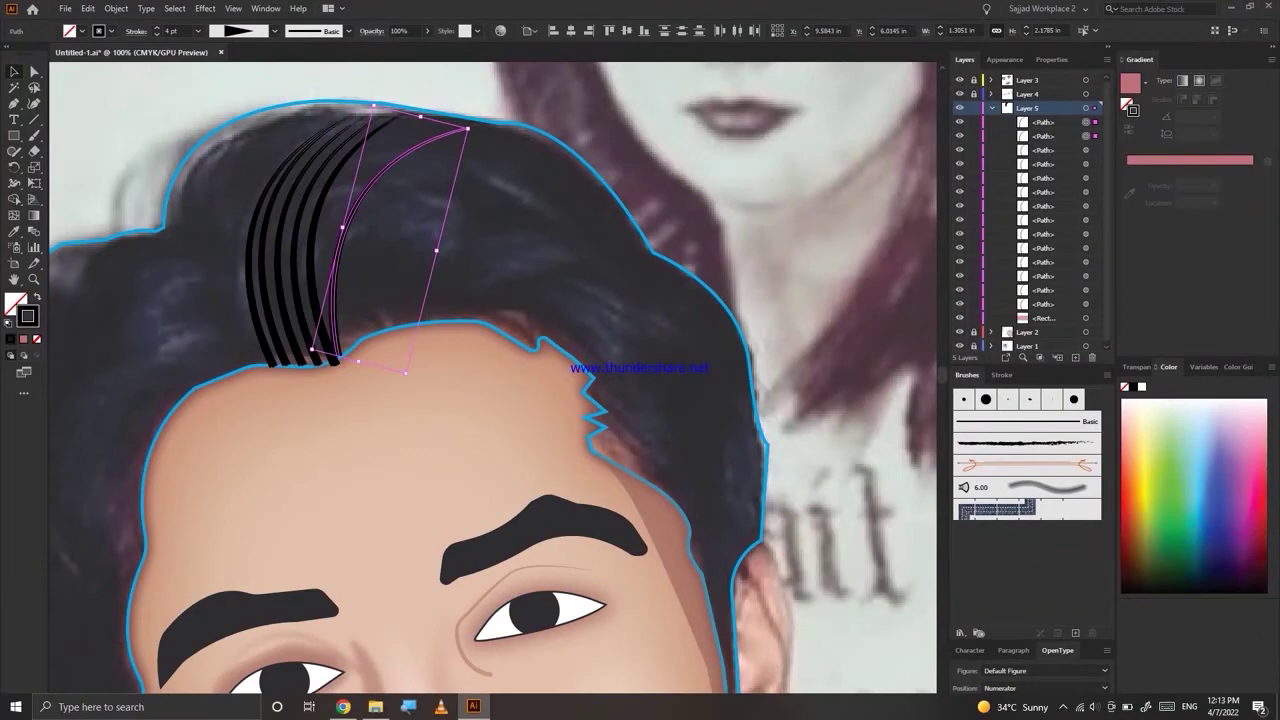
pyautogui.moveTo(478, 128); pyautogui.dragTo(435, 110)
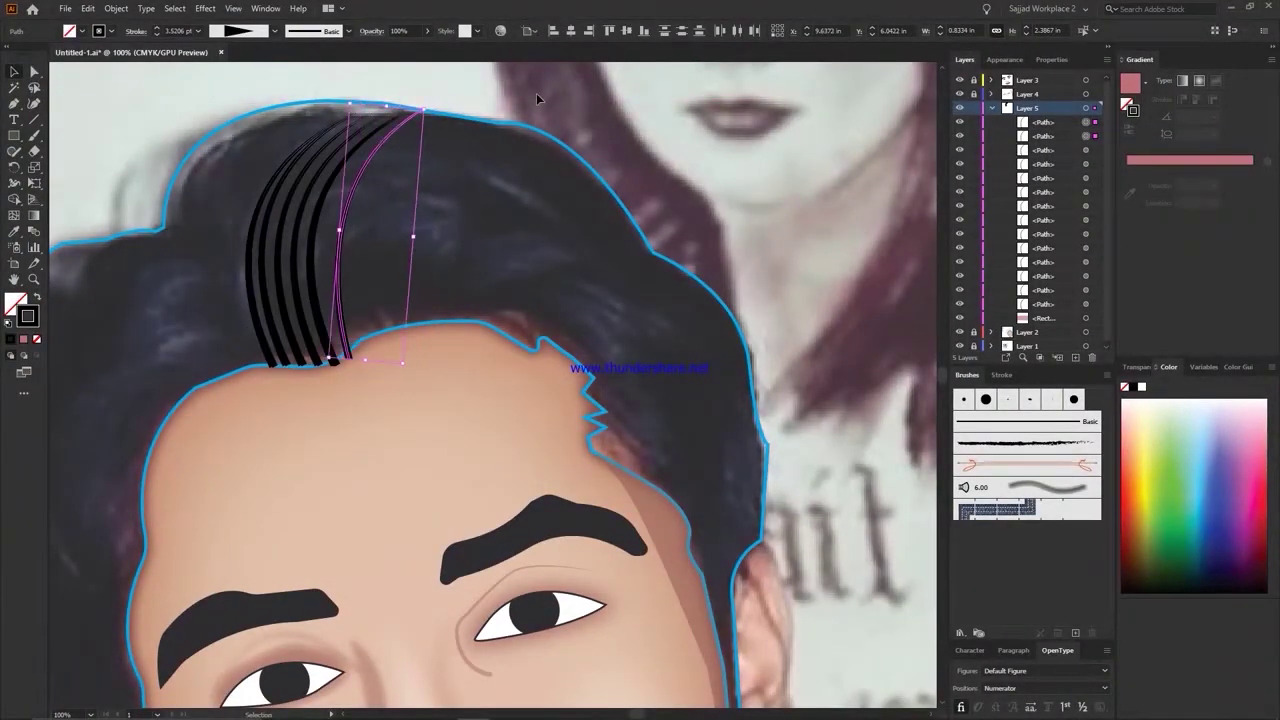
pyautogui.hotkey('ctrl', 'd')
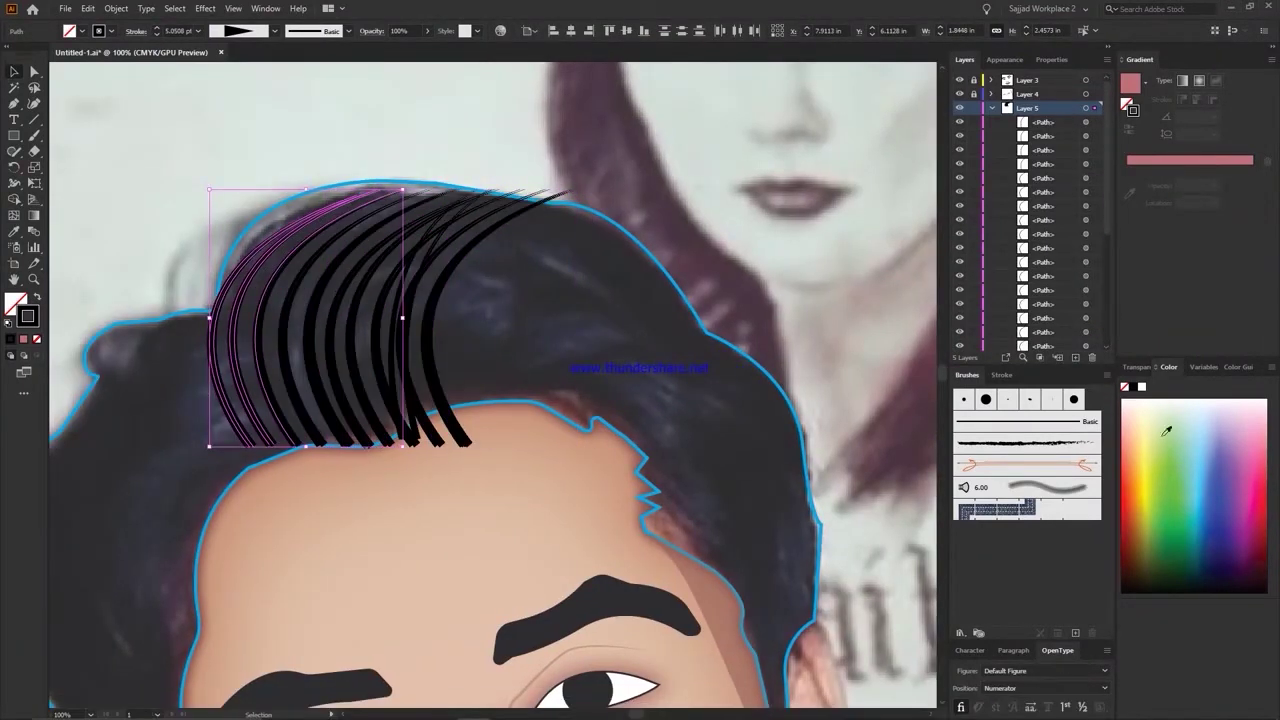
pyautogui.moveTo(209, 182); pyautogui.dragTo(580, 455)
pyautogui.hotkey('ctrl', 'g')
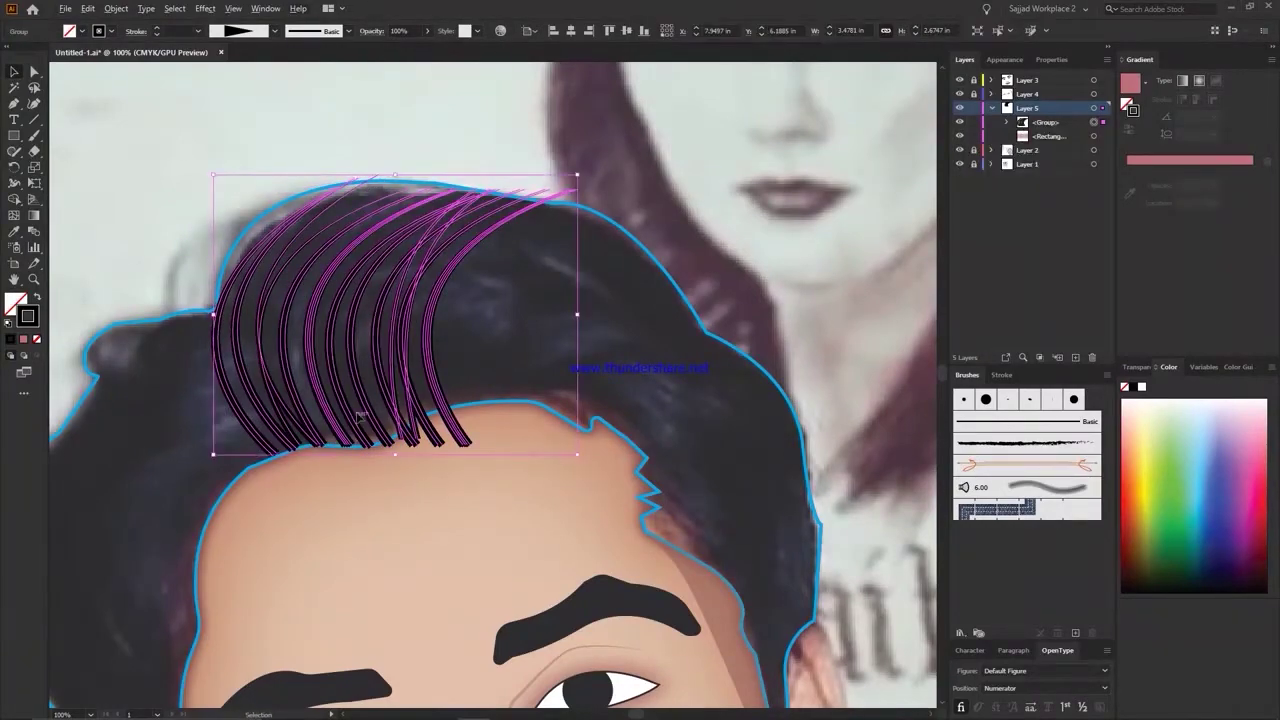
# Step: Duplicate the hair-strand group and move the copy across to the right of the head
pyautogui.hotkey('ctrl', 'c')
pyautogui.hotkey('ctrl', 'f')
pyautogui.moveTo(400, 300); pyautogui.dragTo(640, 300)
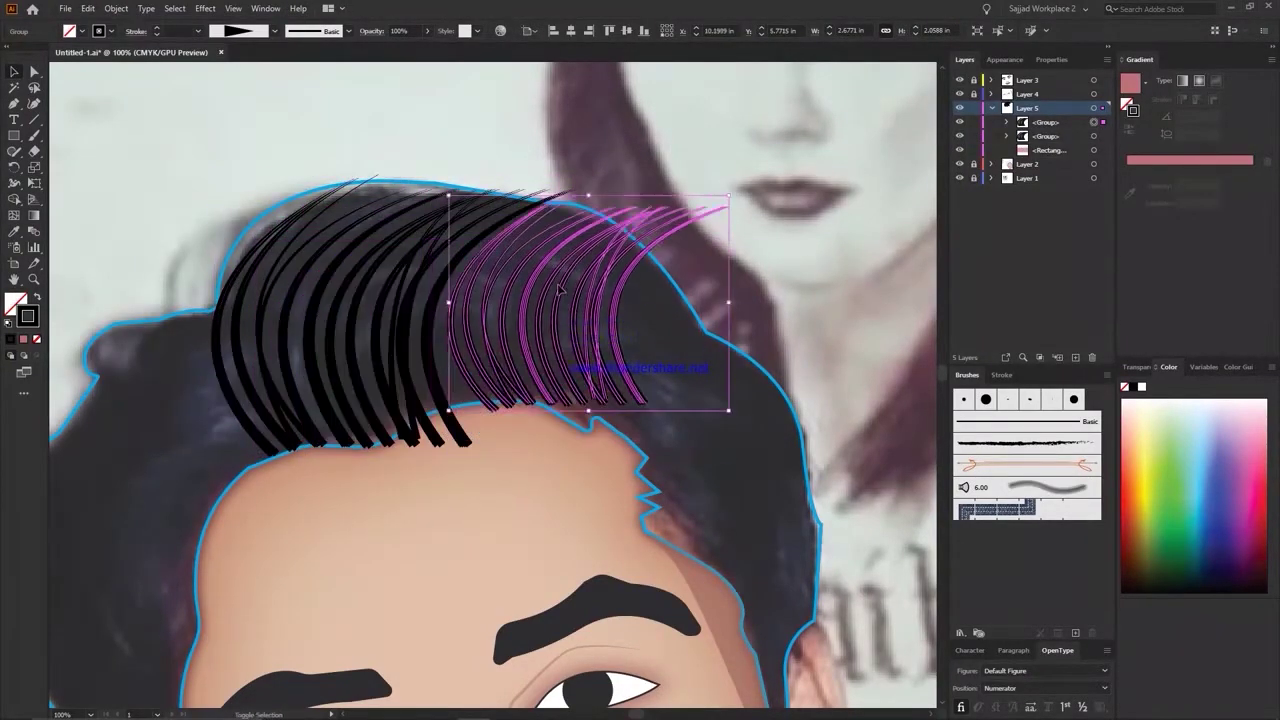
pyautogui.click(670, 343)
pyautogui.click(598, 290)
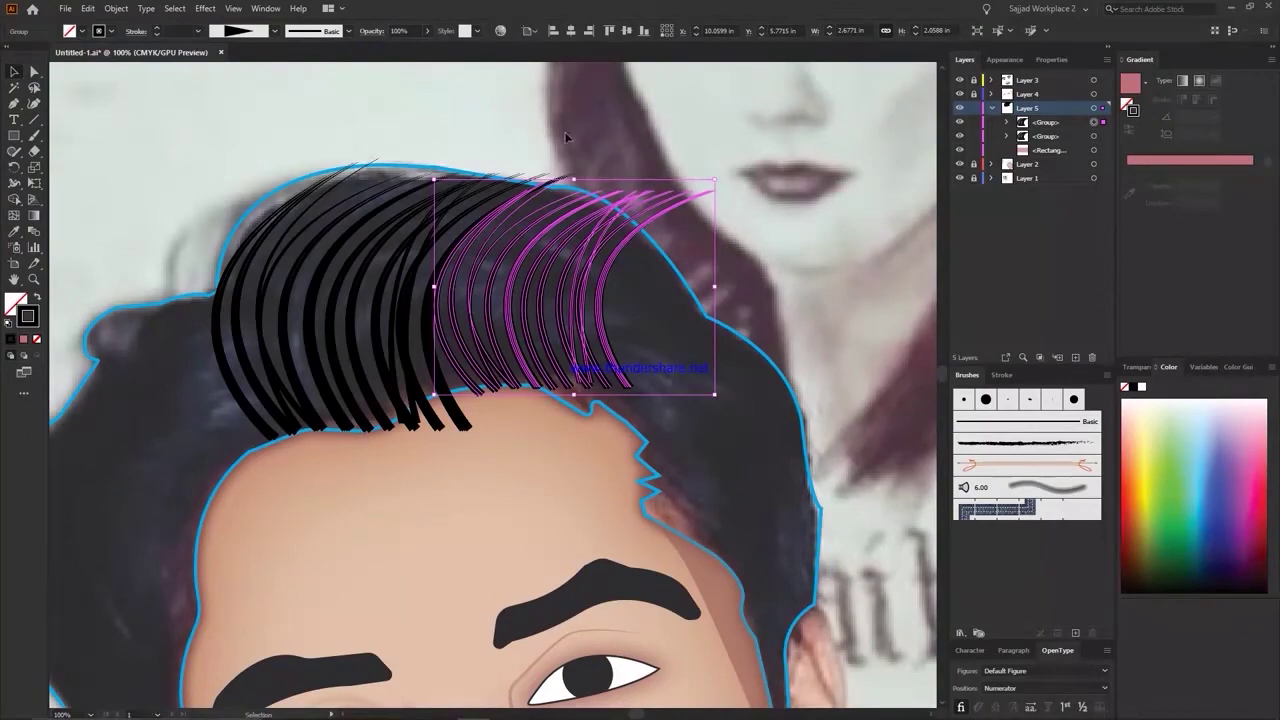
pyautogui.scroll(-1, 566, 137)
pyautogui.moveTo(730, 372); pyautogui.dragTo(835, 355)
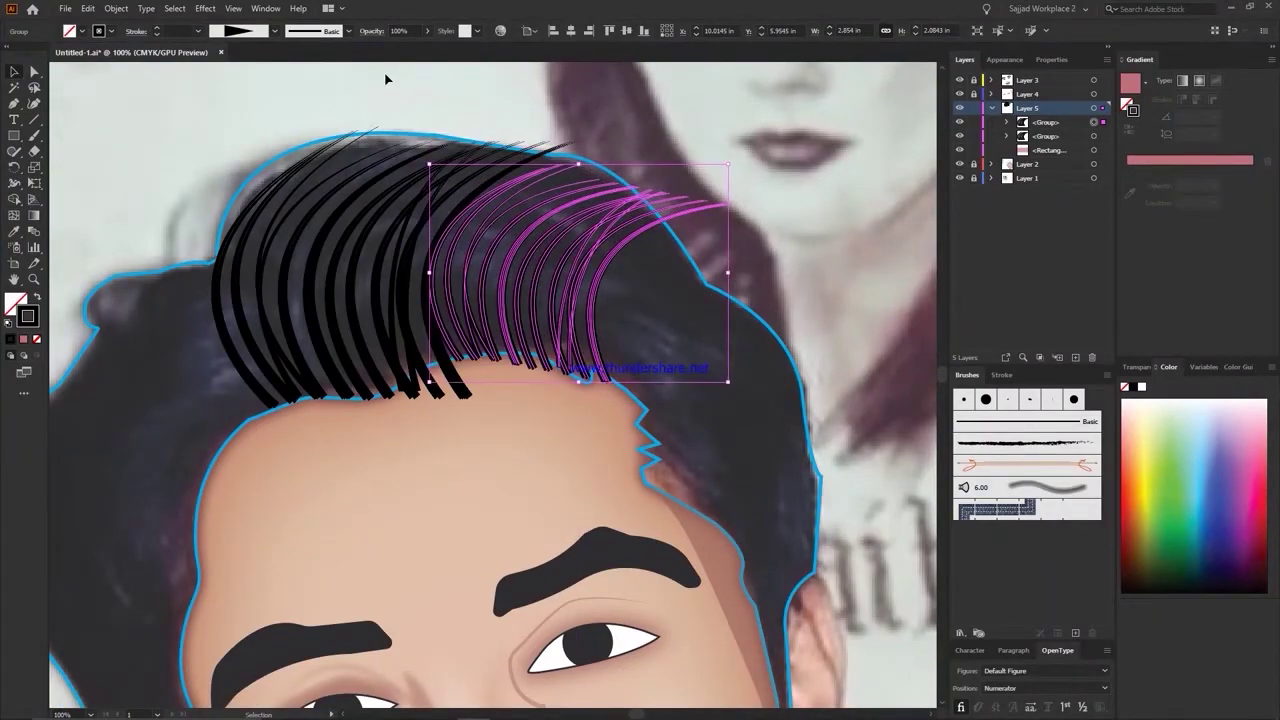
# Step: Paste another strand copy and shift it down onto the right hairline
pyautogui.click(88, 8)
pyautogui.click(120, 128)
pyautogui.moveTo(600, 290); pyautogui.dragTo(743, 381)
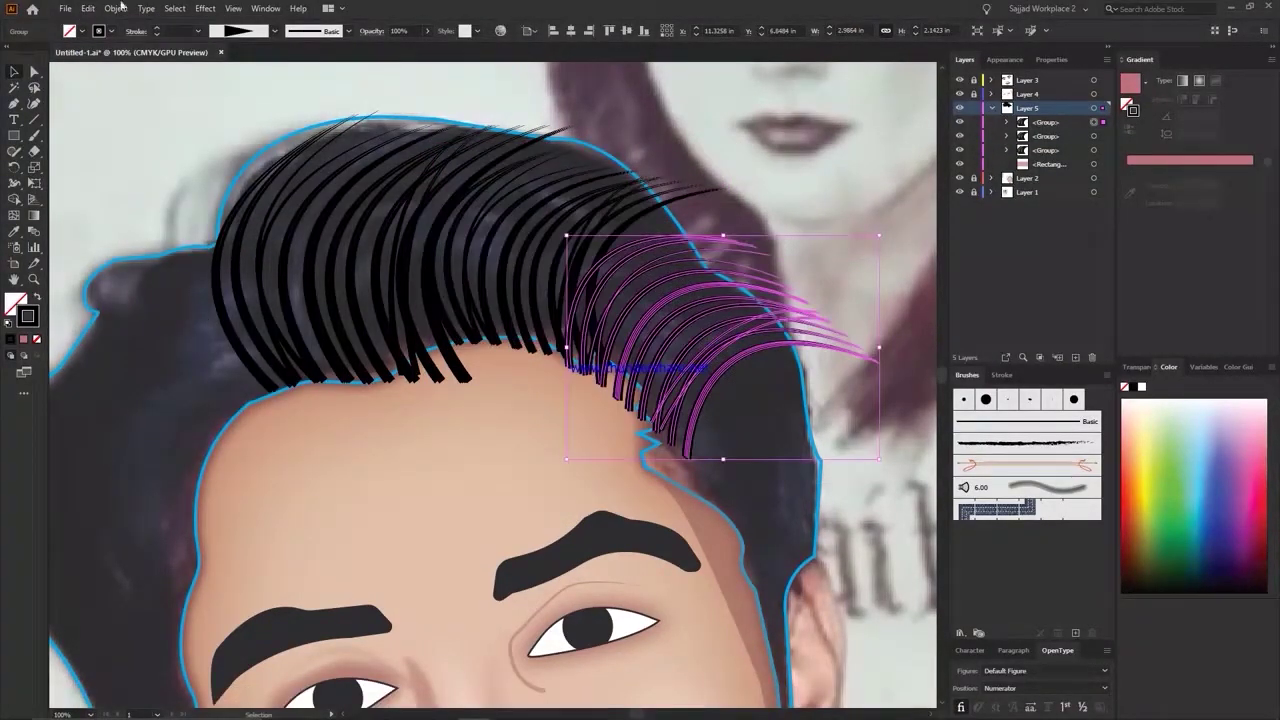
pyautogui.moveTo(681, 253); pyautogui.dragTo(768, 365)
pyautogui.scroll(-1, 768, 365)
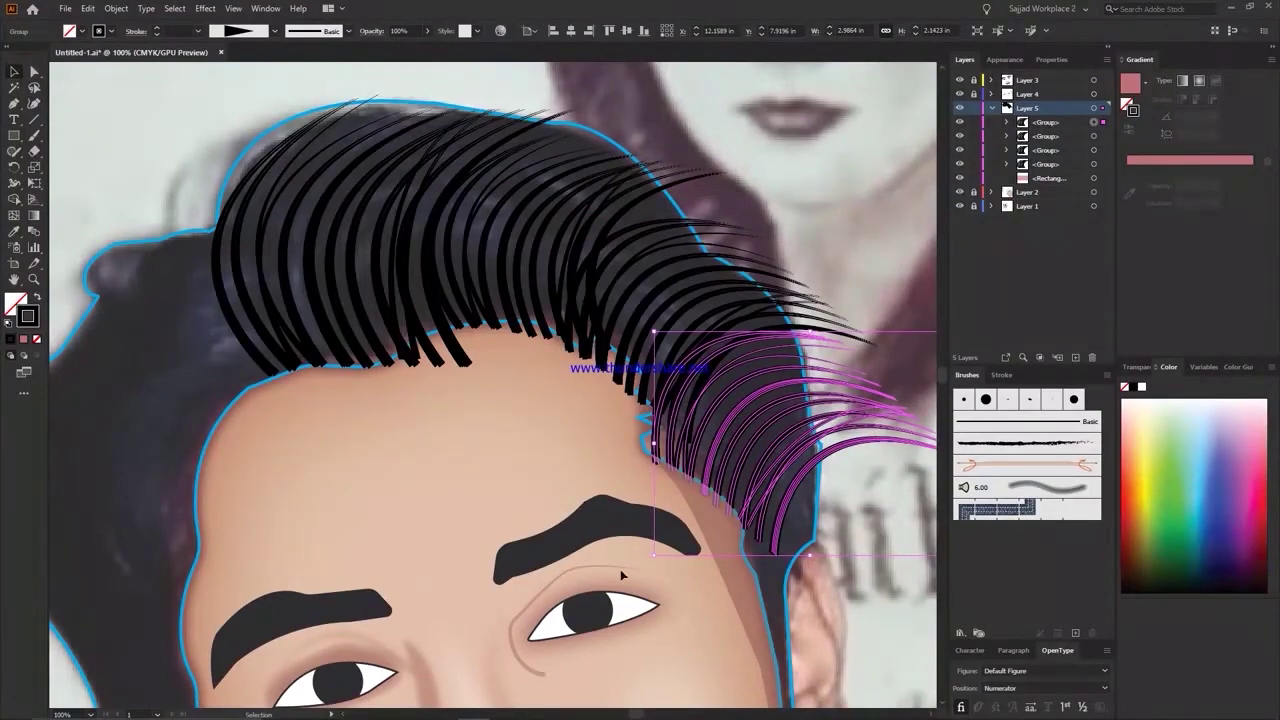
pyautogui.scroll(-2, 533, 317)
# Step: Mirror a strand group horizontally and rotate it onto the left hairline above the forehead
pyautogui.moveTo(480, 330); pyautogui.dragTo(466, 449)
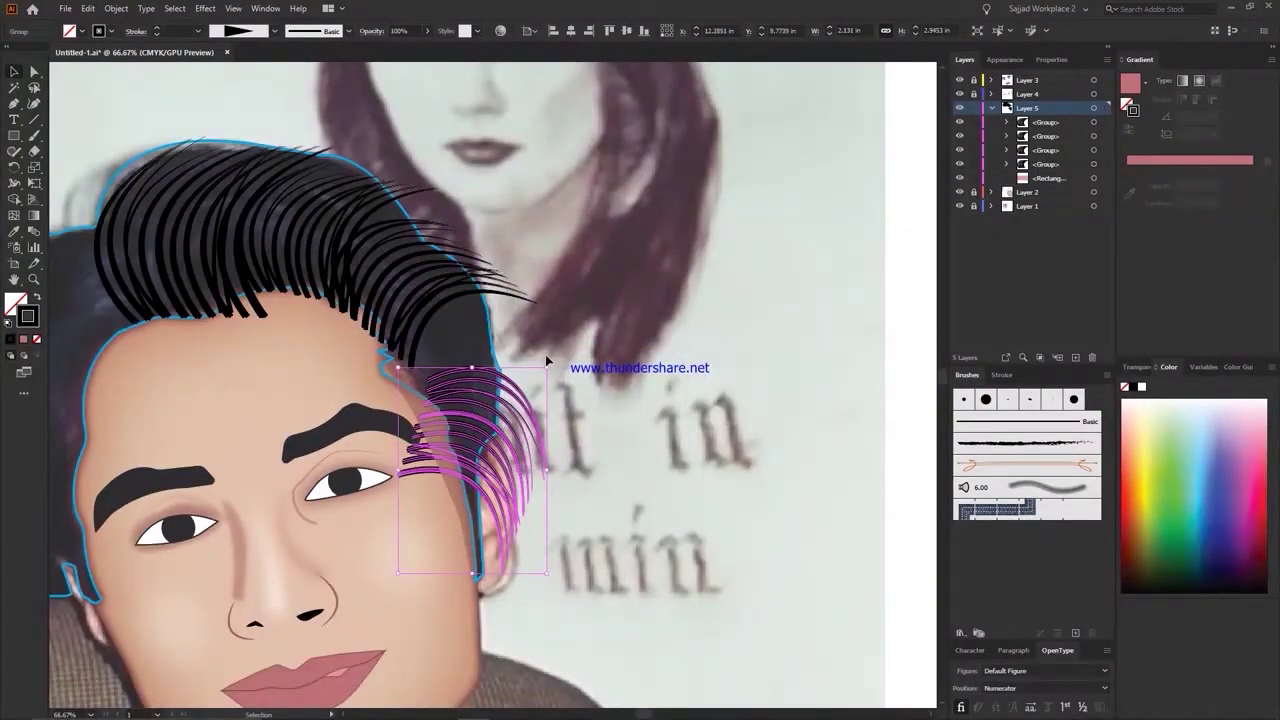
pyautogui.scroll(1, 492, 393)
pyautogui.moveTo(460, 390); pyautogui.dragTo(250, 250)
pyautogui.press('Return')
pyautogui.hotkey('ctrl', '-')
pyautogui.moveTo(480, 350)
pyautogui.mouseDown()
pyautogui.moveTo(295, 400)
pyautogui.moveTo(322, 458)
pyautogui.mouseUp()
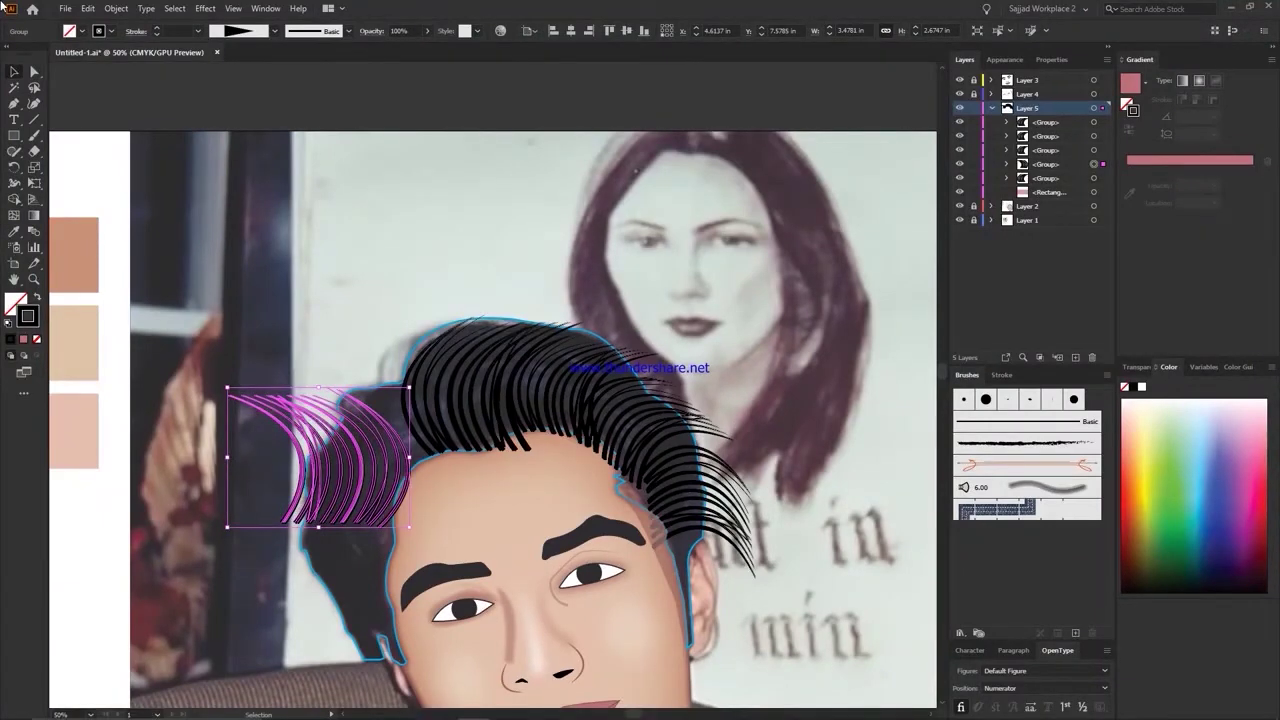
pyautogui.moveTo(224, 532); pyautogui.dragTo(340, 566)
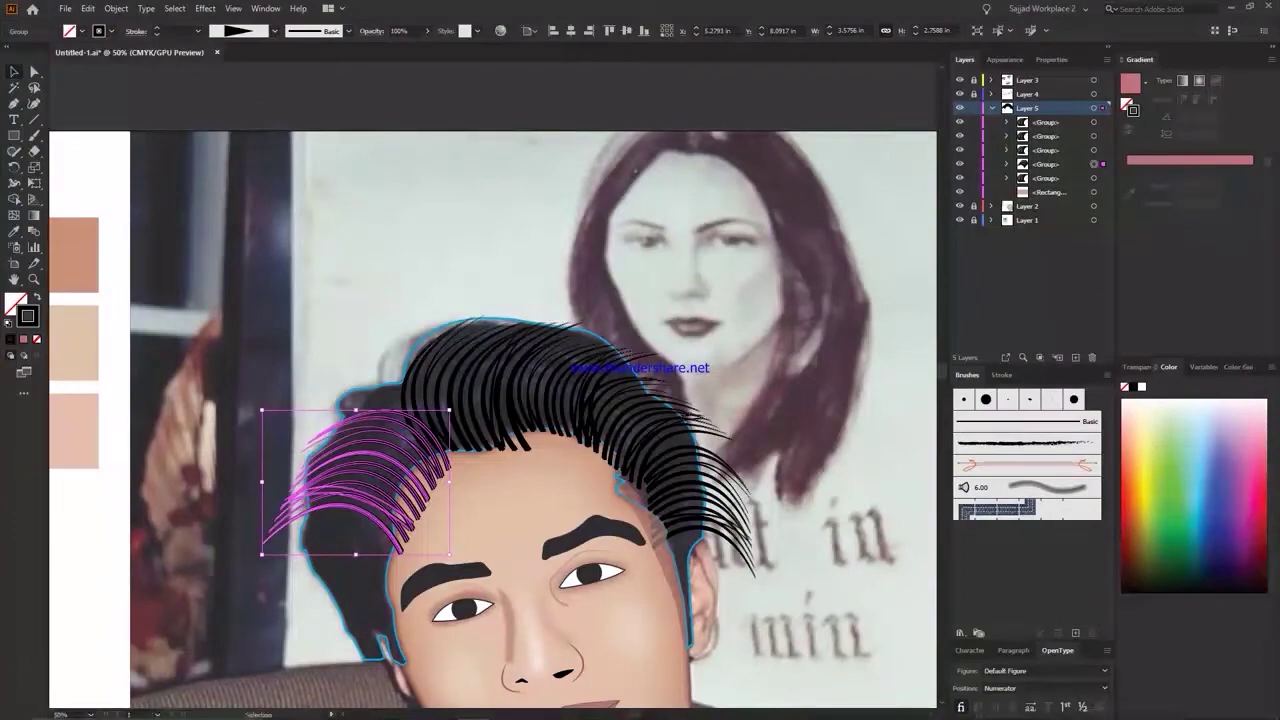
# Step: Give the right strands a gradient fill, adjusting the left stop's opacity and location
pyautogui.click(700, 495)
pyautogui.click(1177, 176)
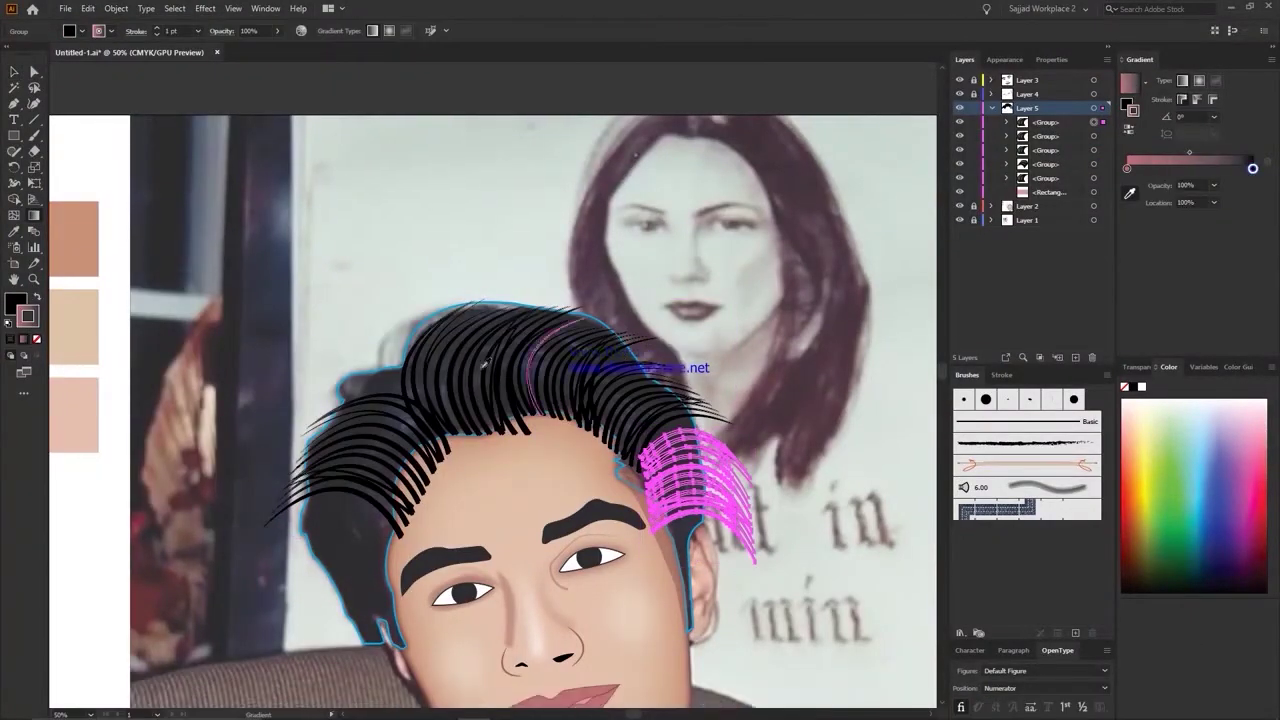
pyautogui.scroll(-1, 500, 400)
pyautogui.click(88, 8)
pyautogui.click(1127, 168)
pyautogui.click(1214, 185)
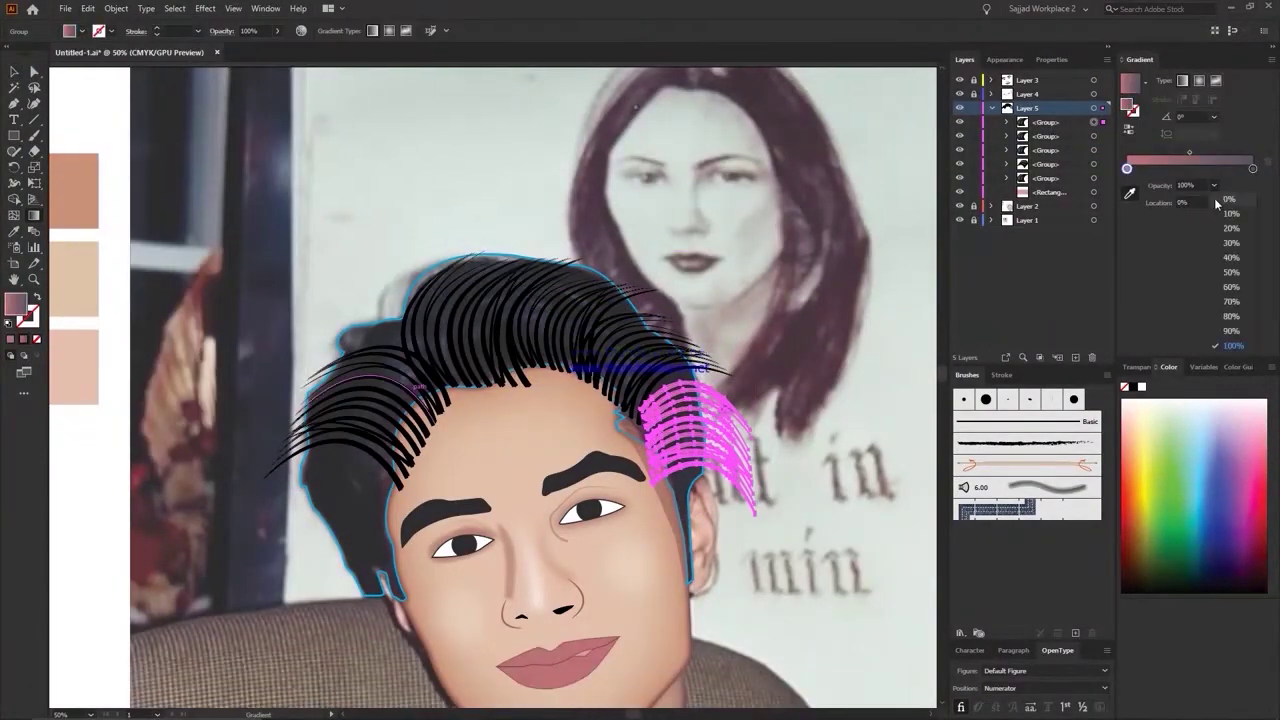
pyautogui.click(1231, 289)
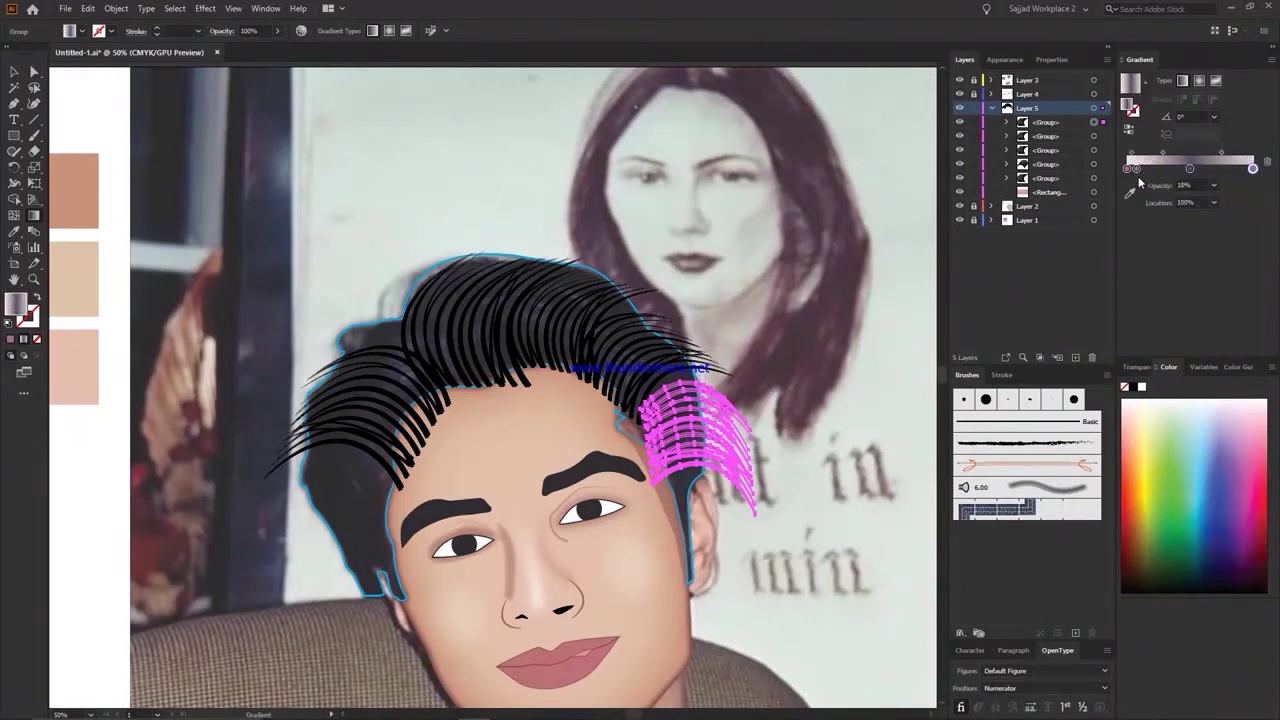
pyautogui.click(540, 450)
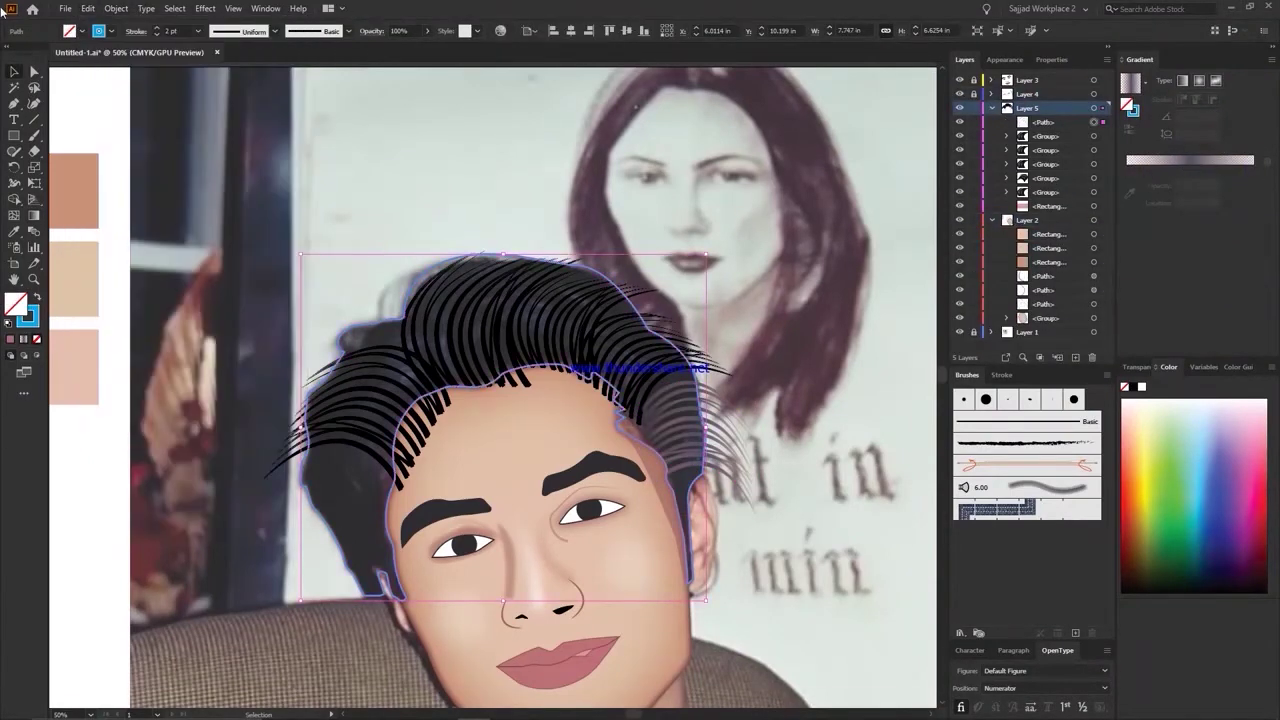
# Step: Isolate the hair clip group, give the left strands the gradient with stop Location 100%, then fit the view
pyautogui.doubleClick(580, 340)
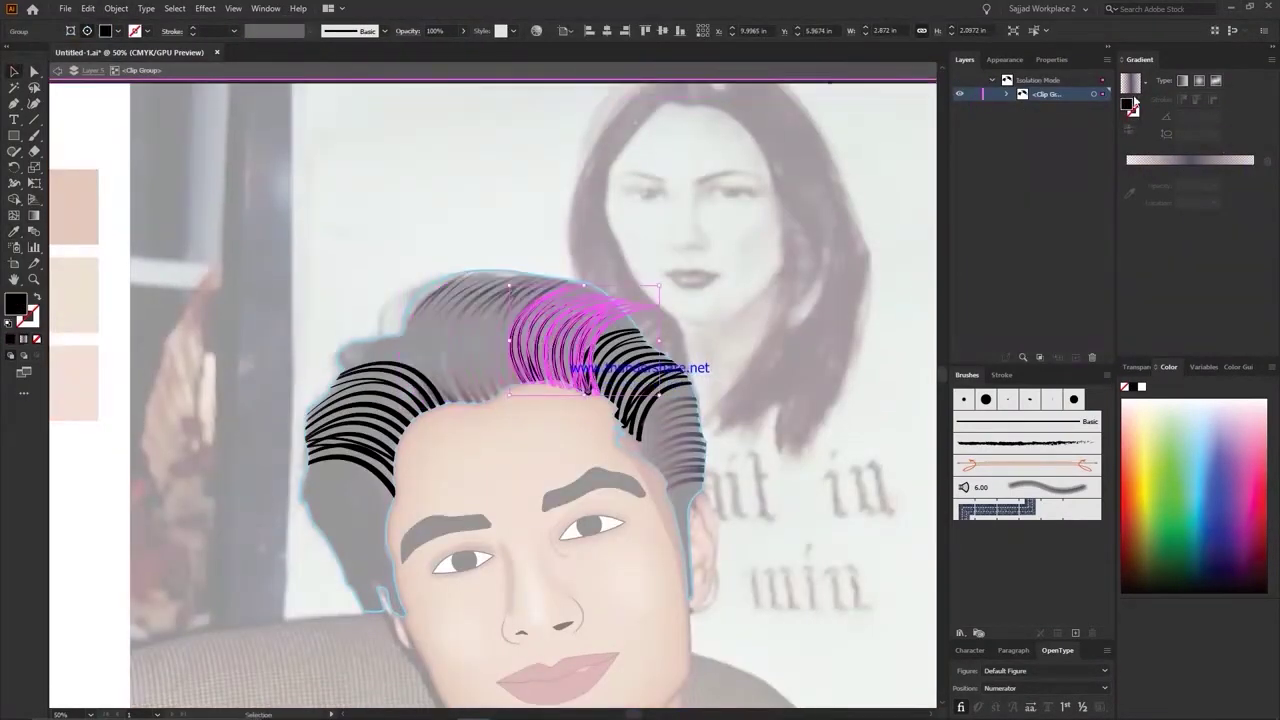
pyautogui.click(116, 8)
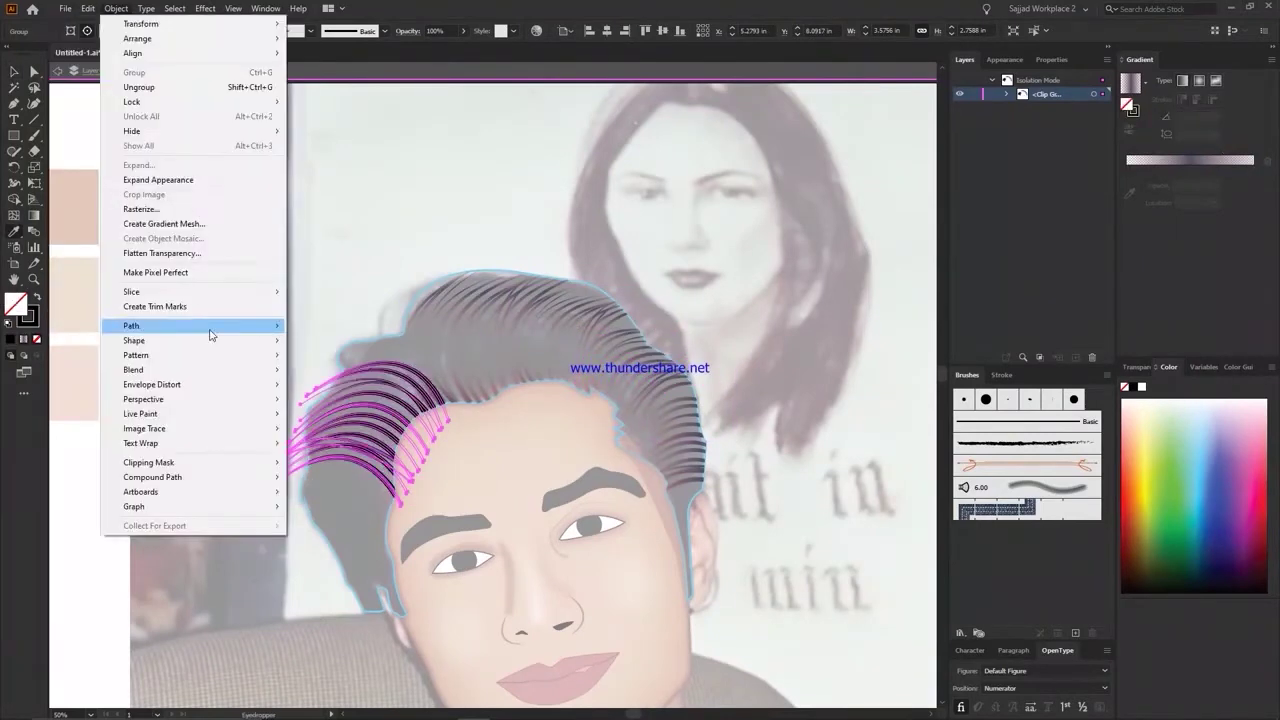
pyautogui.click(1176, 147)
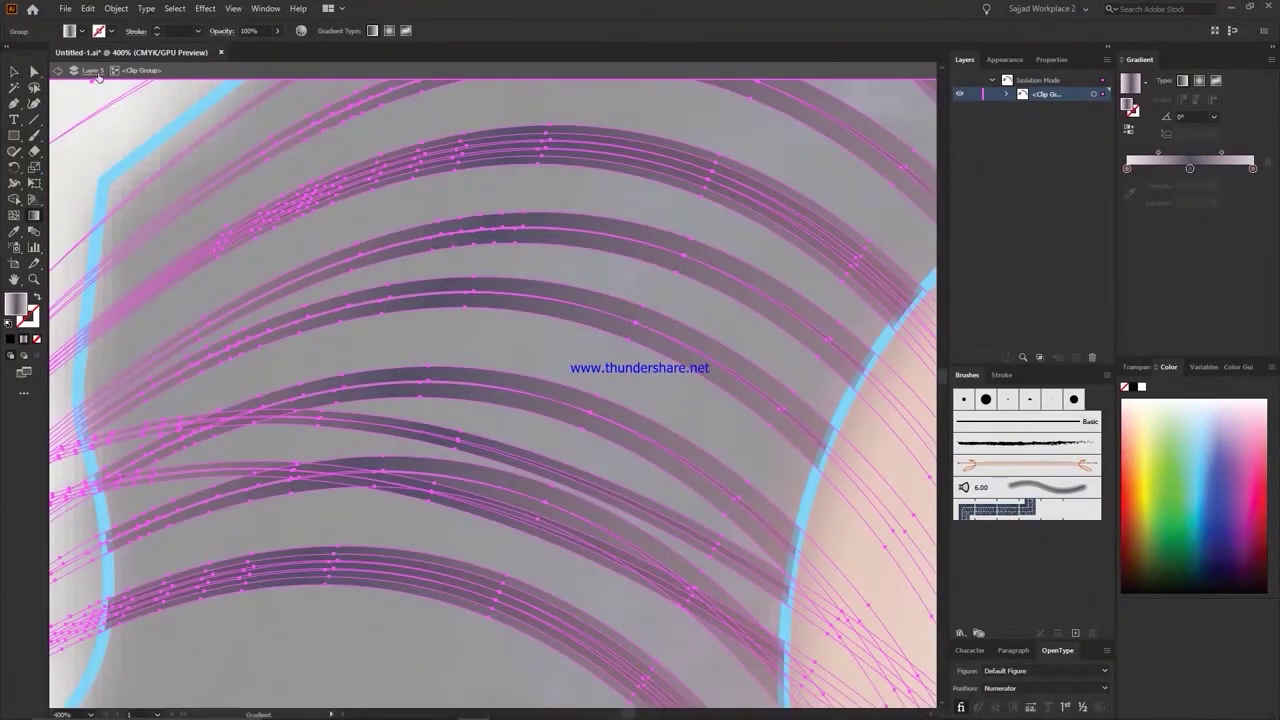
pyautogui.click(1232, 363)
pyautogui.click(86, 517)
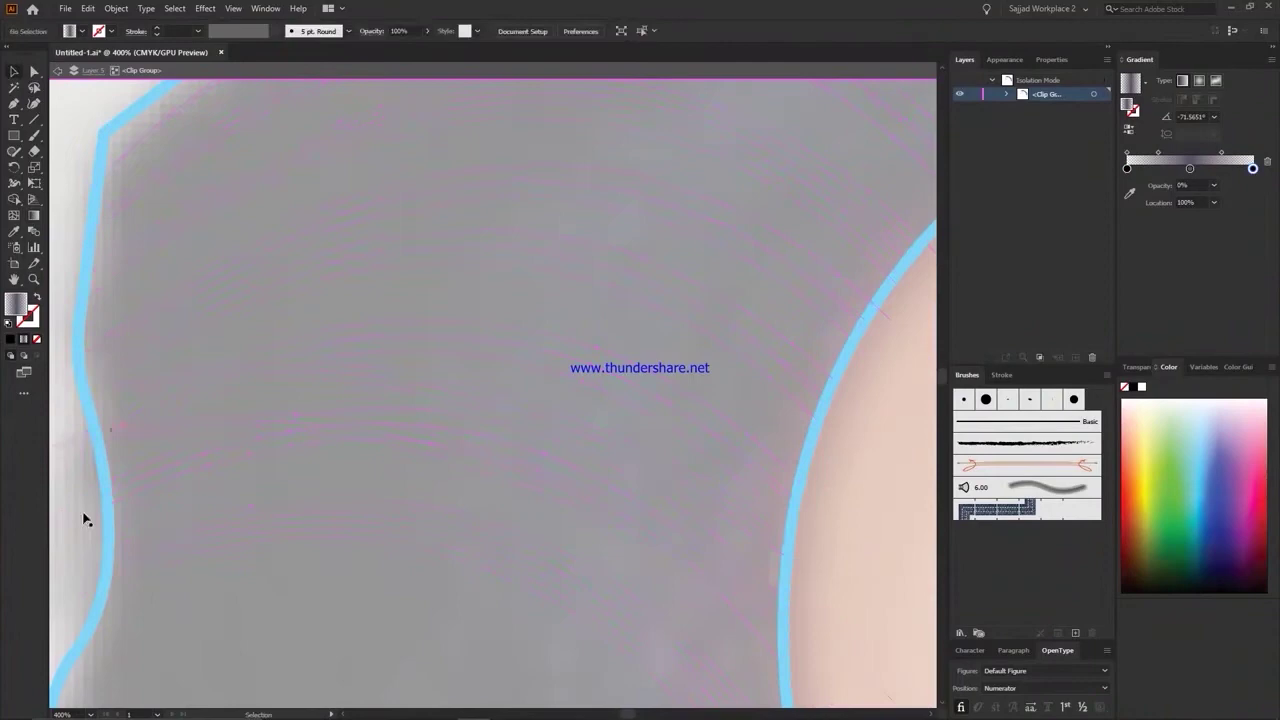
pyautogui.hotkey('ctrl', '0')
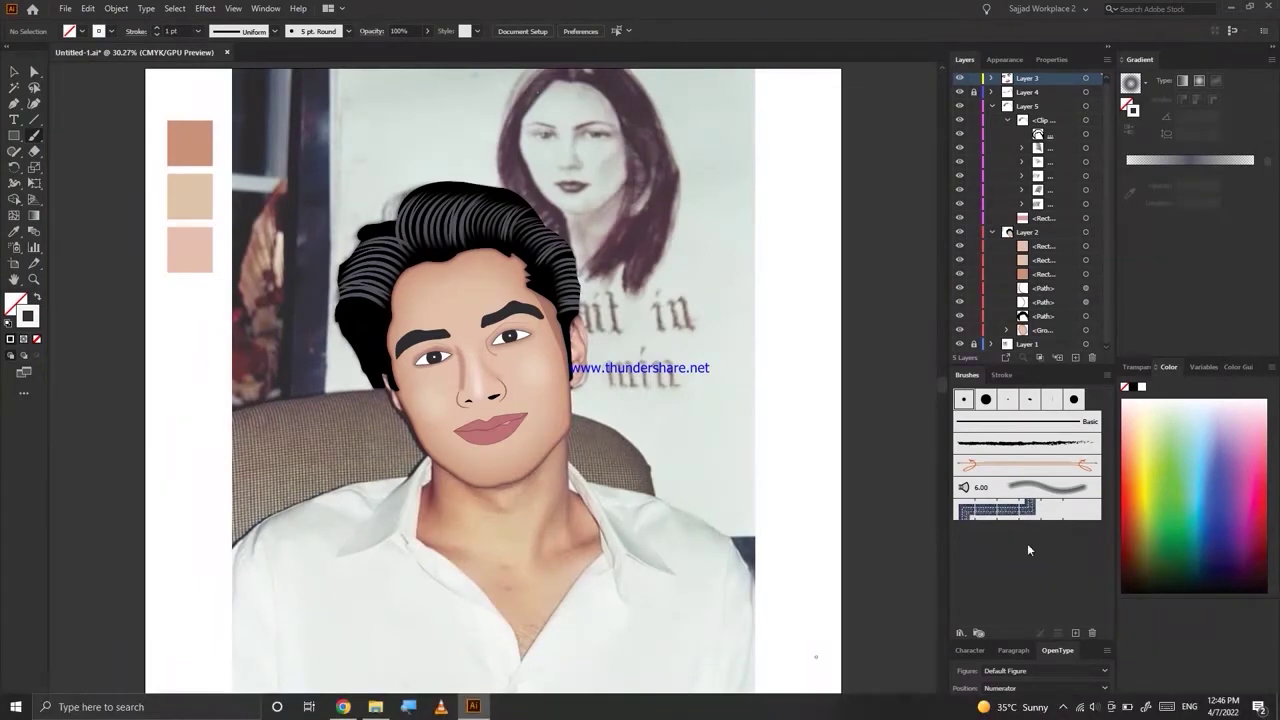
# Step: Draw a trapezoid over the middle of the lips and intersect it with the lips
pyautogui.click(478, 428)
pyautogui.hotkey('ctrl', '=')
pyautogui.hotkey('ctrl', '=')
pyautogui.hotkey('ctrl', '=')
pyautogui.press('a')
pyautogui.moveTo(490, 411); pyautogui.dragTo(476, 411)
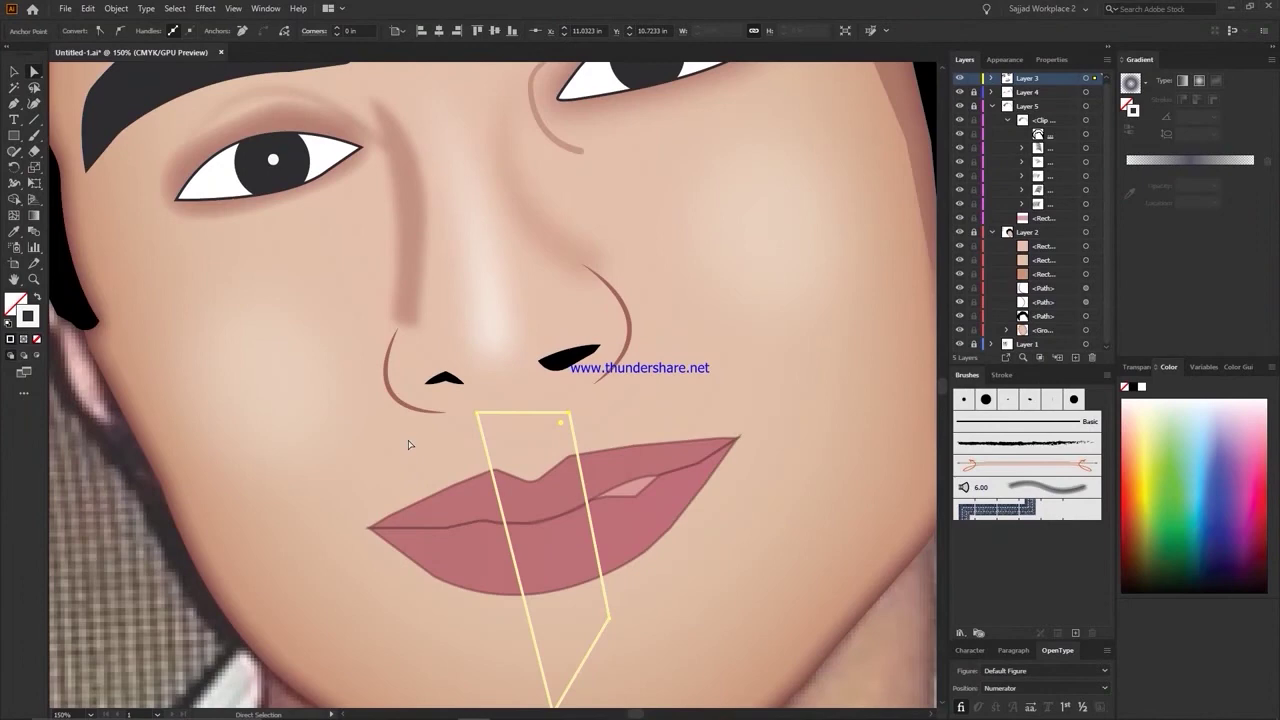
pyautogui.click(14, 72)
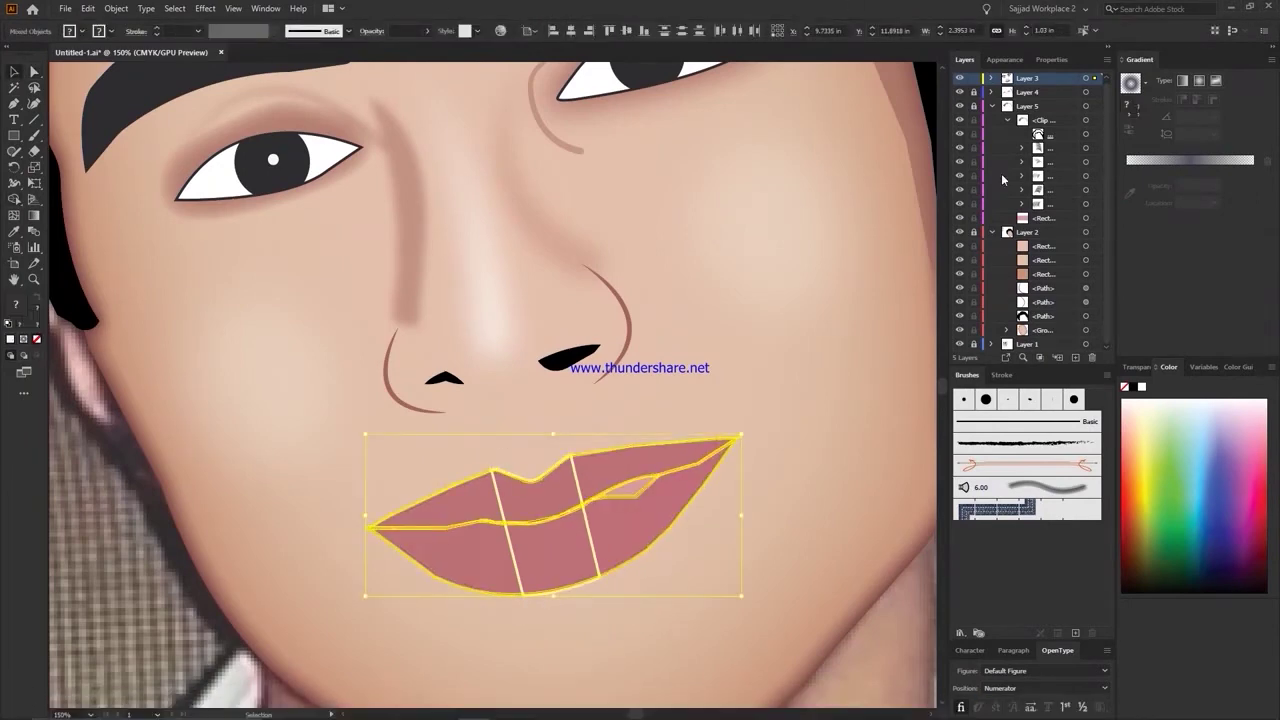
pyautogui.click(545, 560)
# Step: Fill the lip piece white with no stroke, feather it, and set its opacity to 17%
pyautogui.click(205, 8)
pyautogui.click(80, 31)
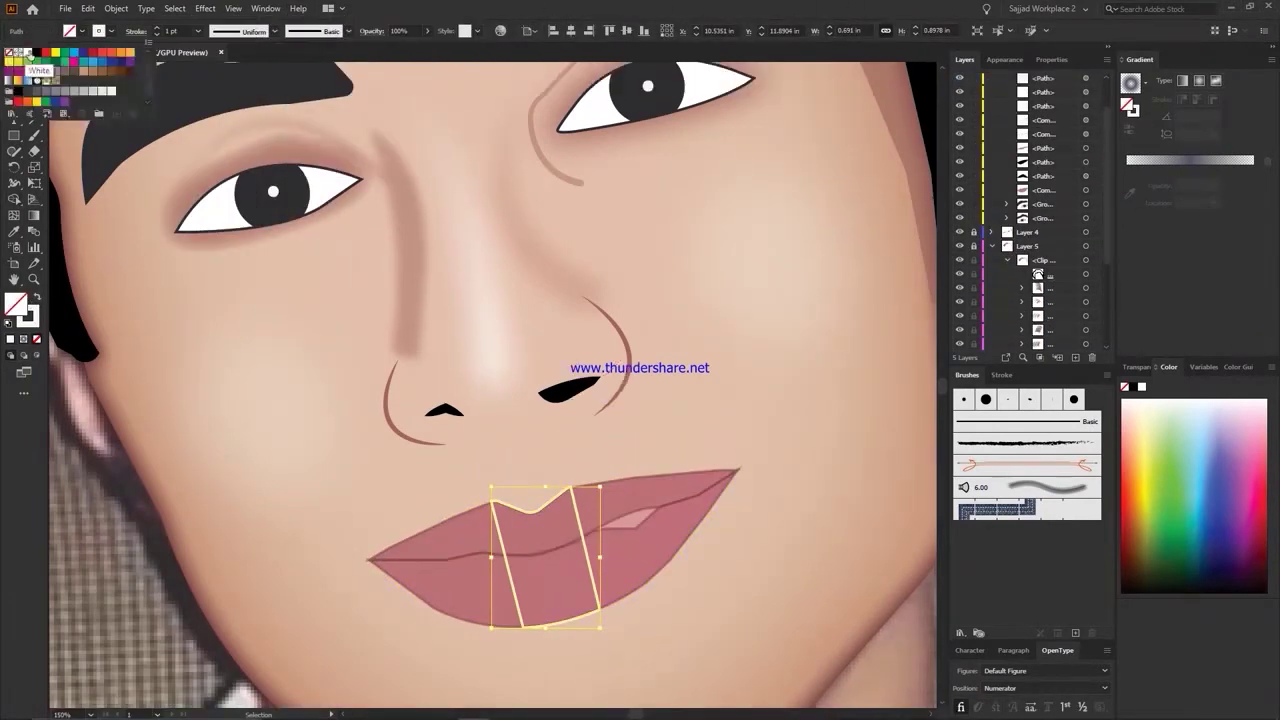
pyautogui.click(14, 51)
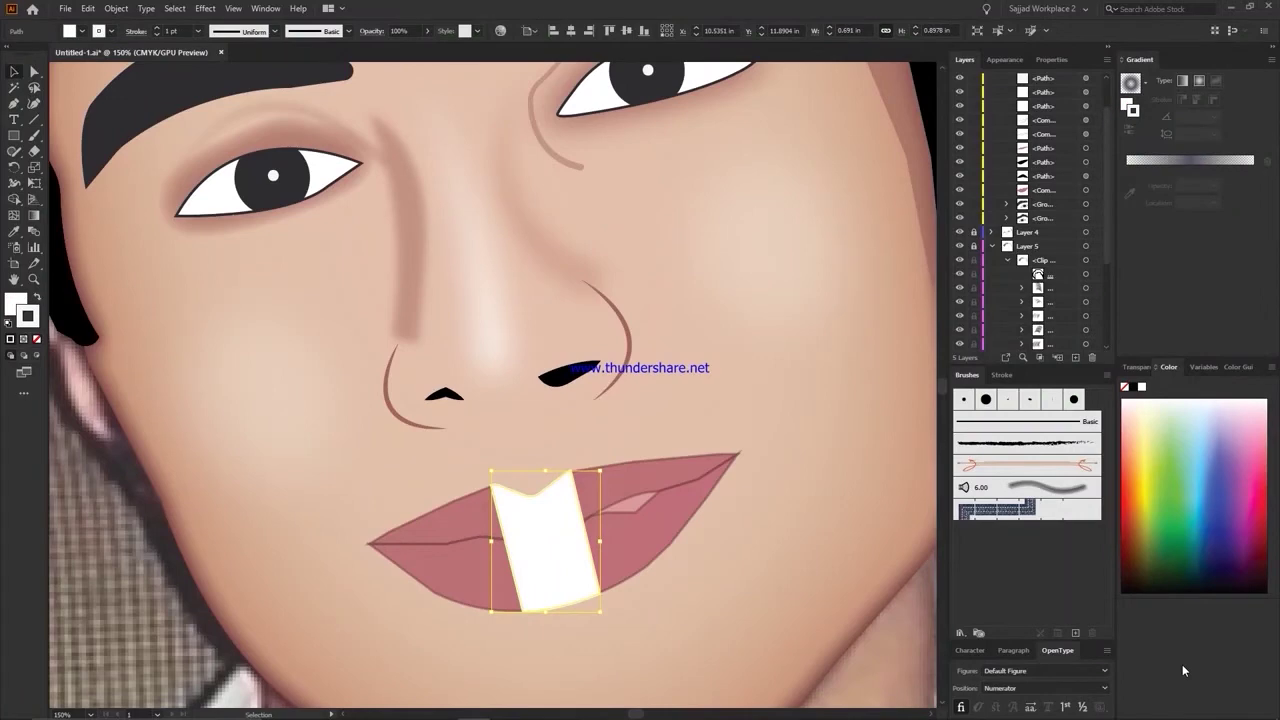
pyautogui.press('/')
pyautogui.hotkey('ctrl', 'alt', 'shift', 'e')
pyautogui.press('Return')
pyautogui.write('17')
pyautogui.click(189, 657)
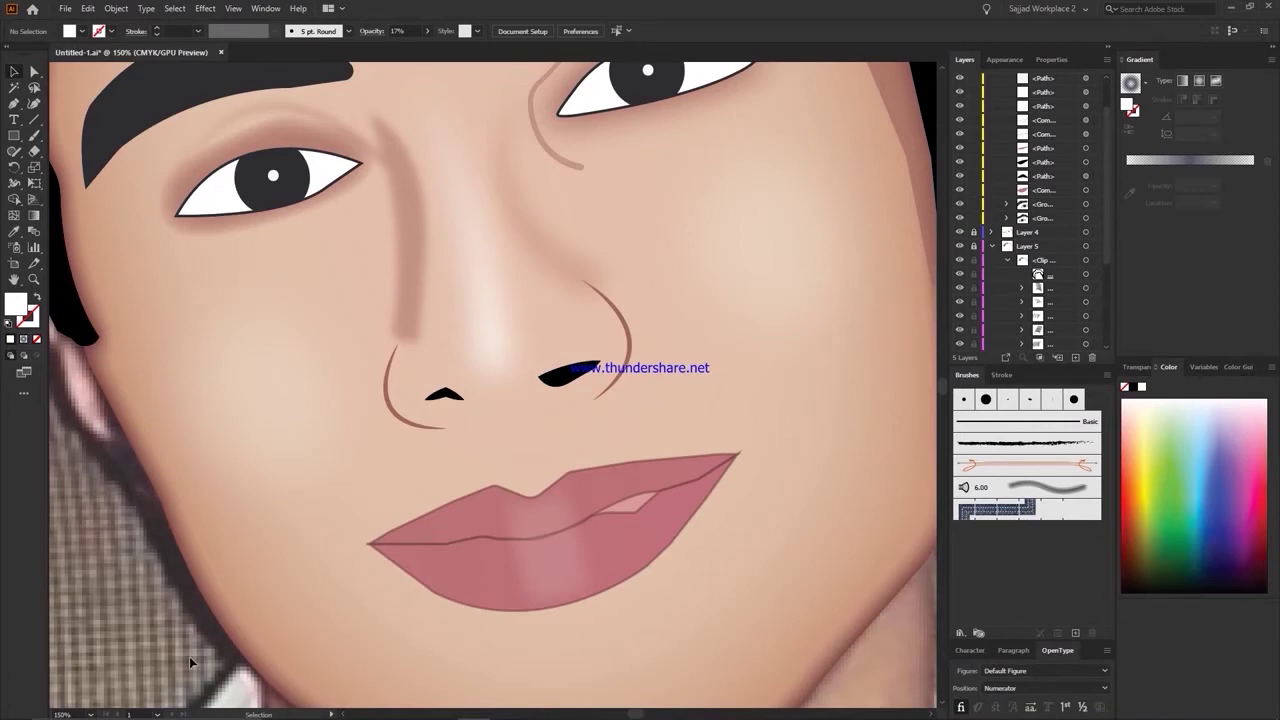
pyautogui.hotkey('ctrl', '0')
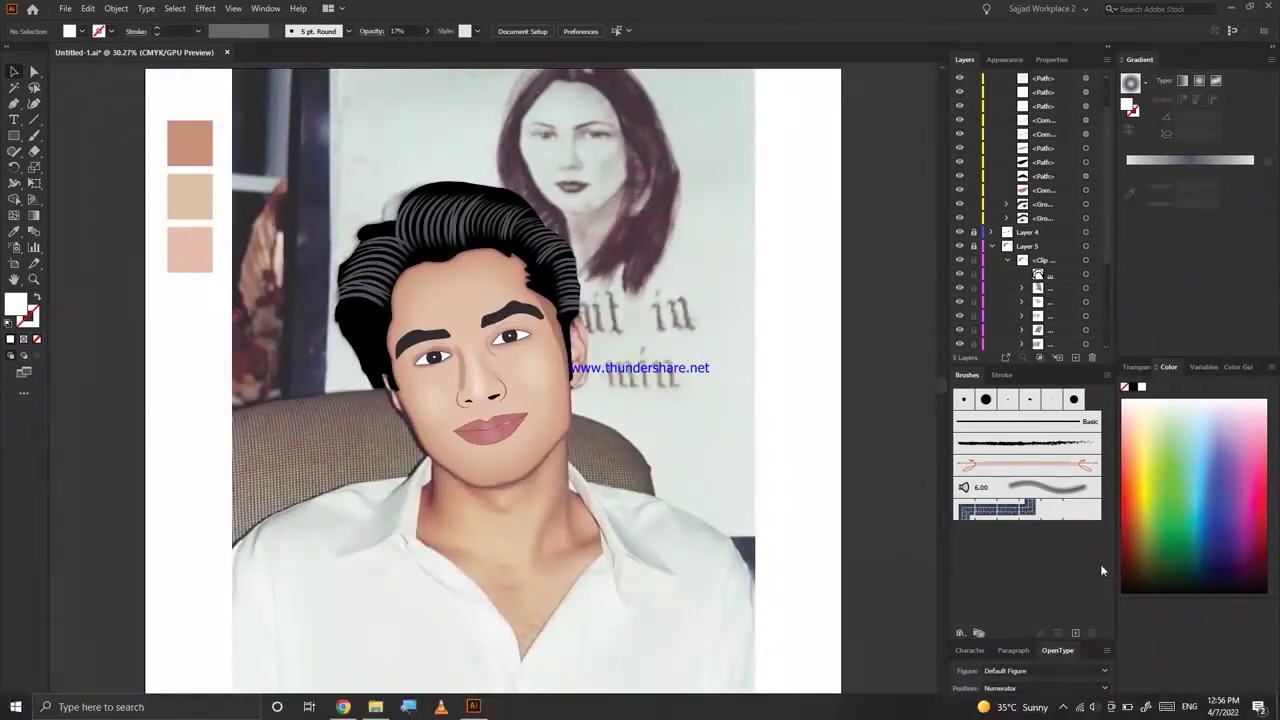
pyautogui.scroll(5, 522, 344)
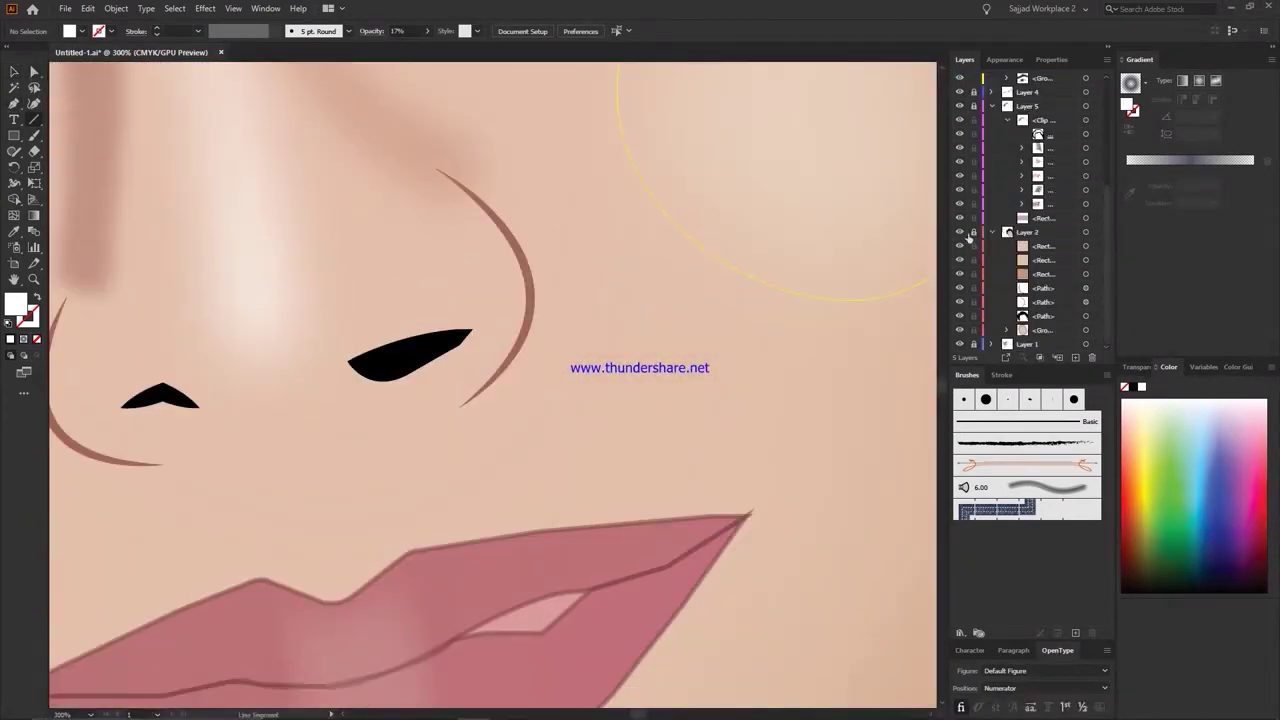
# Step: Trace a beard outline along the chin under the lips with the Pen tool
pyautogui.scroll(-1, 684, 398)
pyautogui.scroll(-4, 684, 398)
pyautogui.scroll(2, 588, 478)
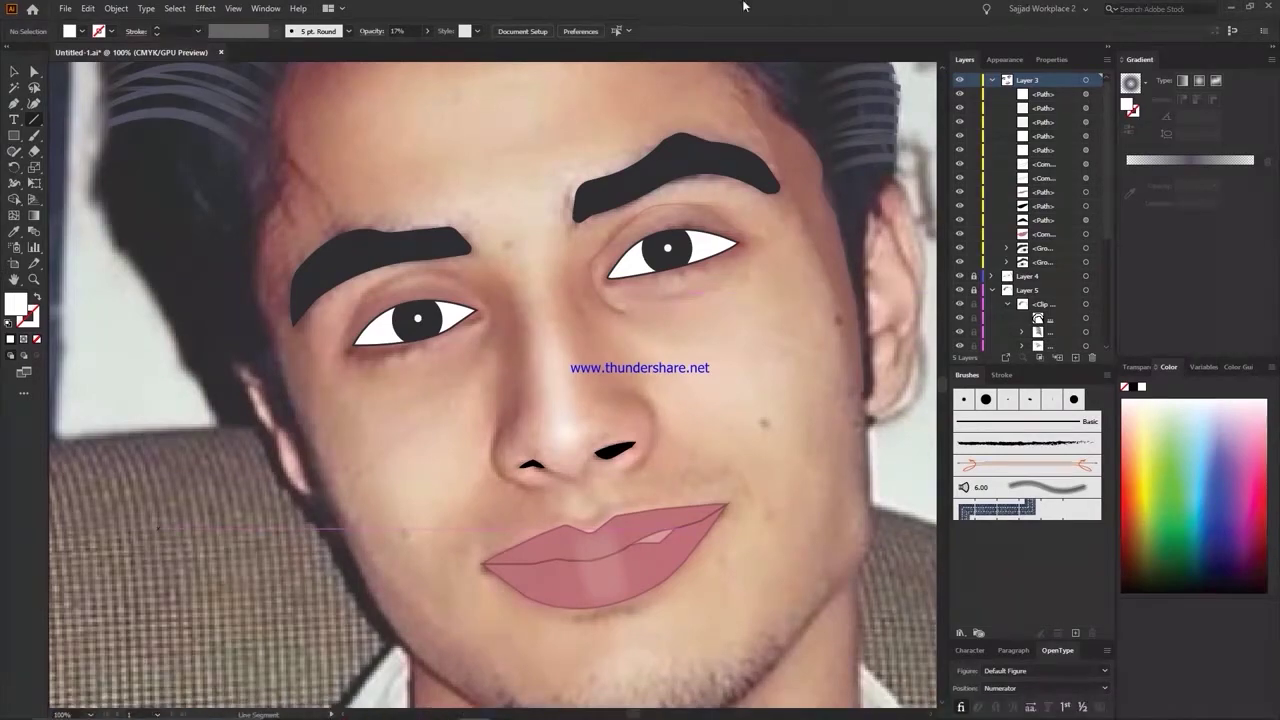
pyautogui.click(992, 289)
pyautogui.scroll(-2, 480, 500)
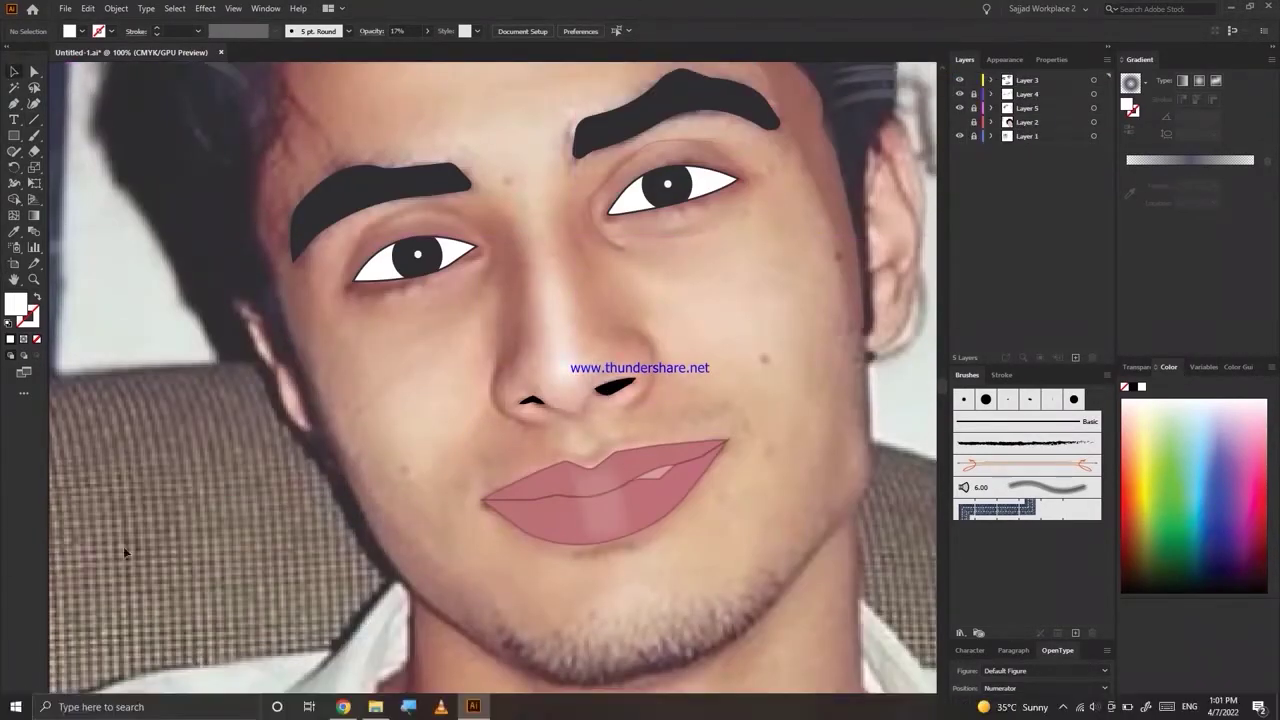
pyautogui.scroll(-5, 490, 384)
pyautogui.press('p')
pyautogui.click(500, 428)
pyautogui.click(540, 503)
pyautogui.click(775, 472)
pyautogui.moveTo(500, 428); pyautogui.dragTo(347, 407)
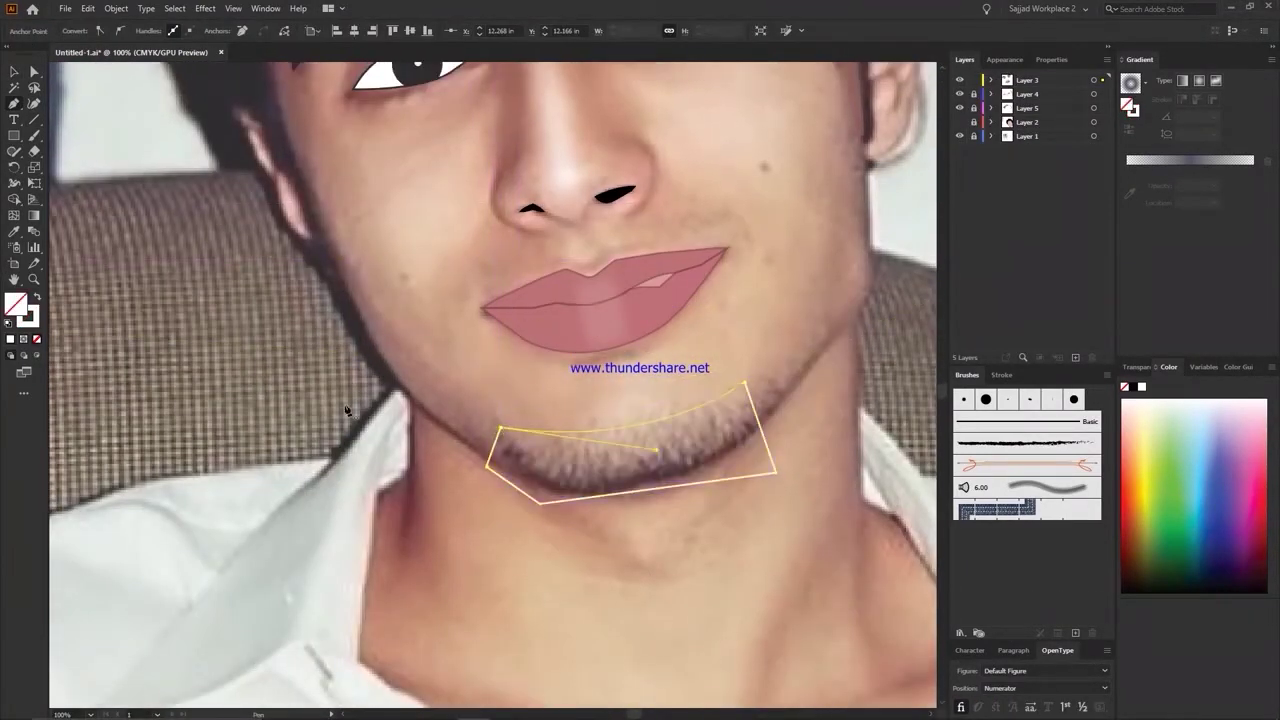
# Step: Select the beard shape in Layer 3 and give it a dark fill from the Color Picker
pyautogui.click(959, 121)
pyautogui.scroll(-2, 453, 551)
pyautogui.click(453, 551)
pyautogui.press('b')
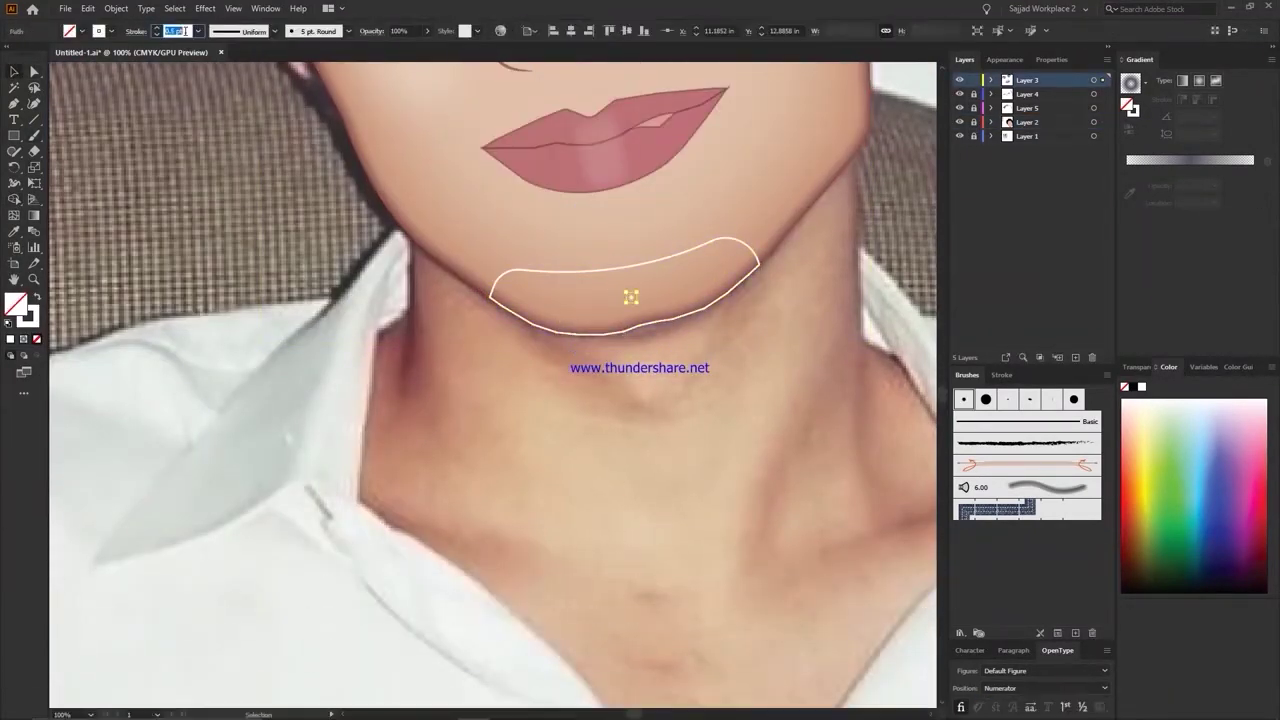
pyautogui.scroll(-2, 640, 400)
pyautogui.click(991, 80)
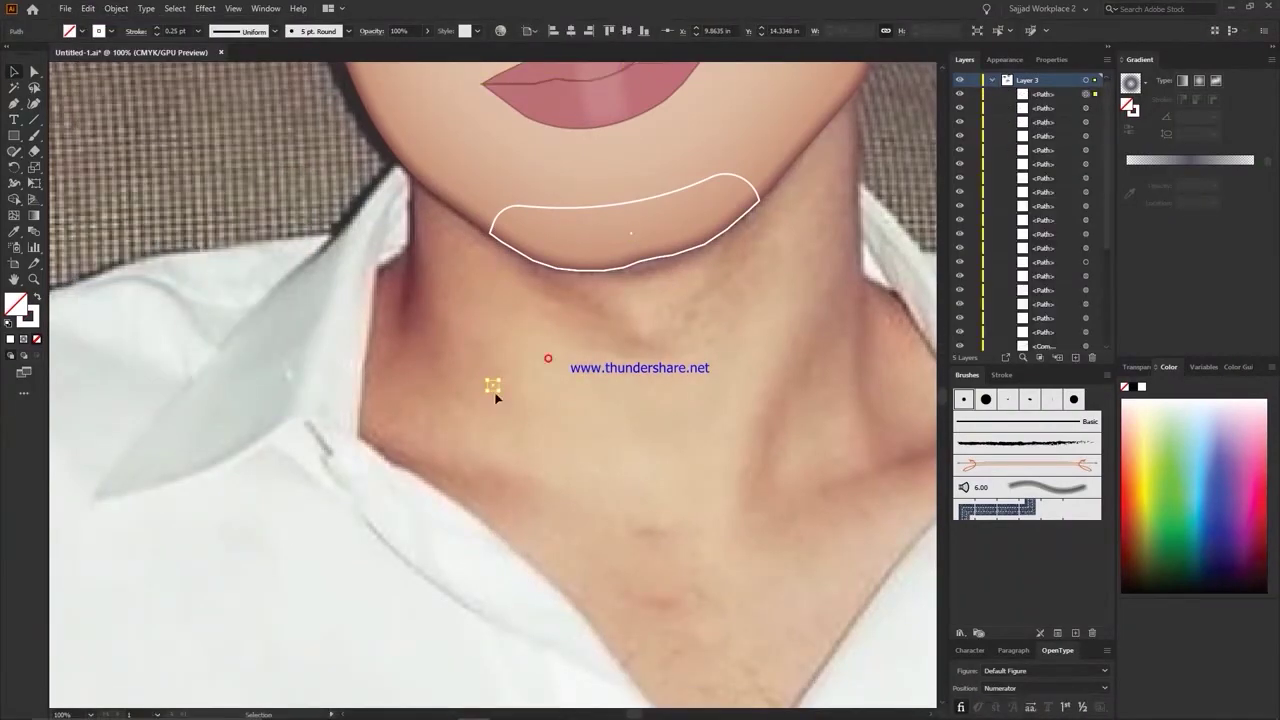
pyautogui.click(624, 207)
pyautogui.hotkey('ctrl', '+')
pyautogui.click(233, 8)
pyautogui.doubleClick(27, 316)
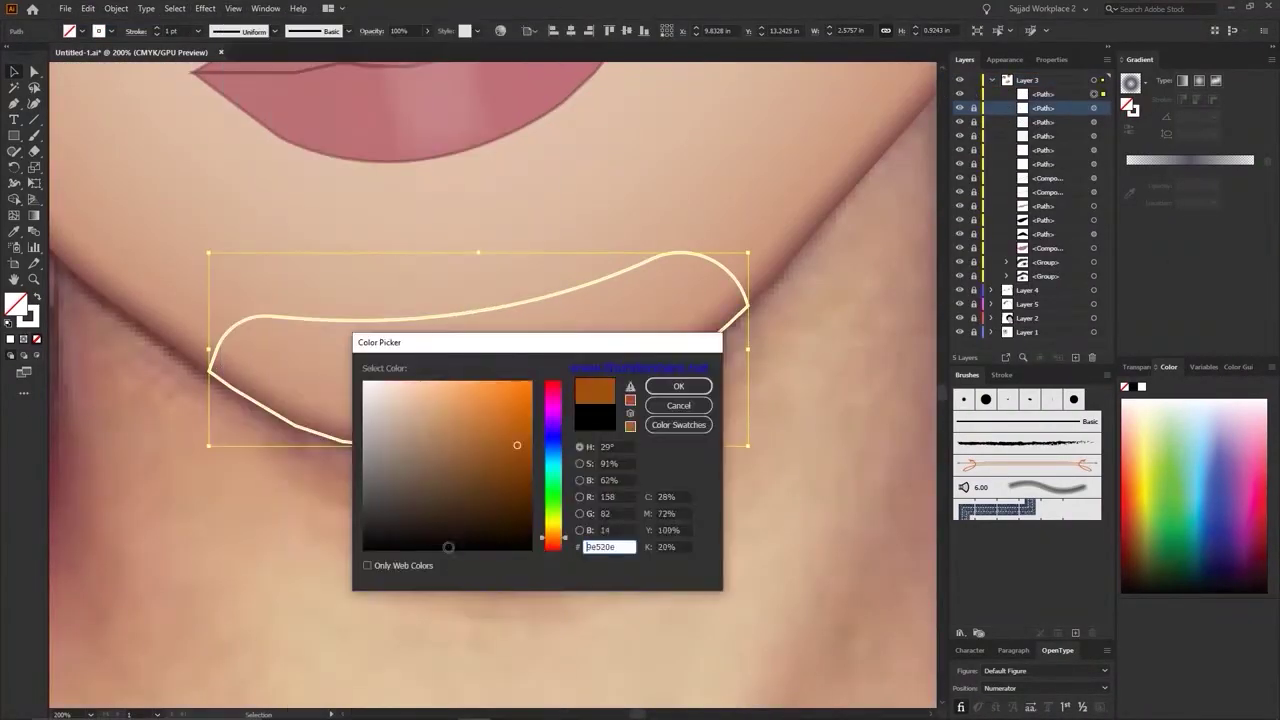
pyautogui.press('Return')
# Step: Preview Plastic Wrap, Rough Pastels, Underpainting and Craquelure on the beard in the Effect Gallery
pyautogui.click(205, 8)
pyautogui.click(243, 206)
pyautogui.click(1049, 152)
pyautogui.click(995, 200)
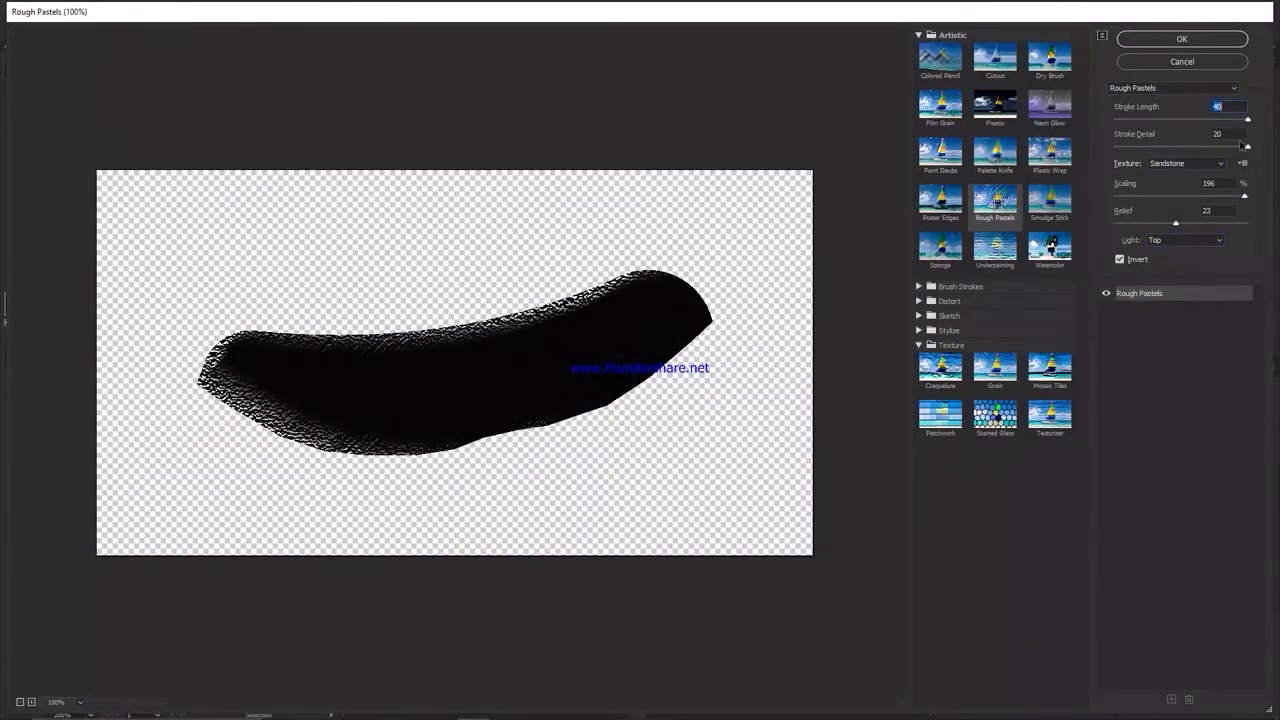
pyautogui.click(995, 248)
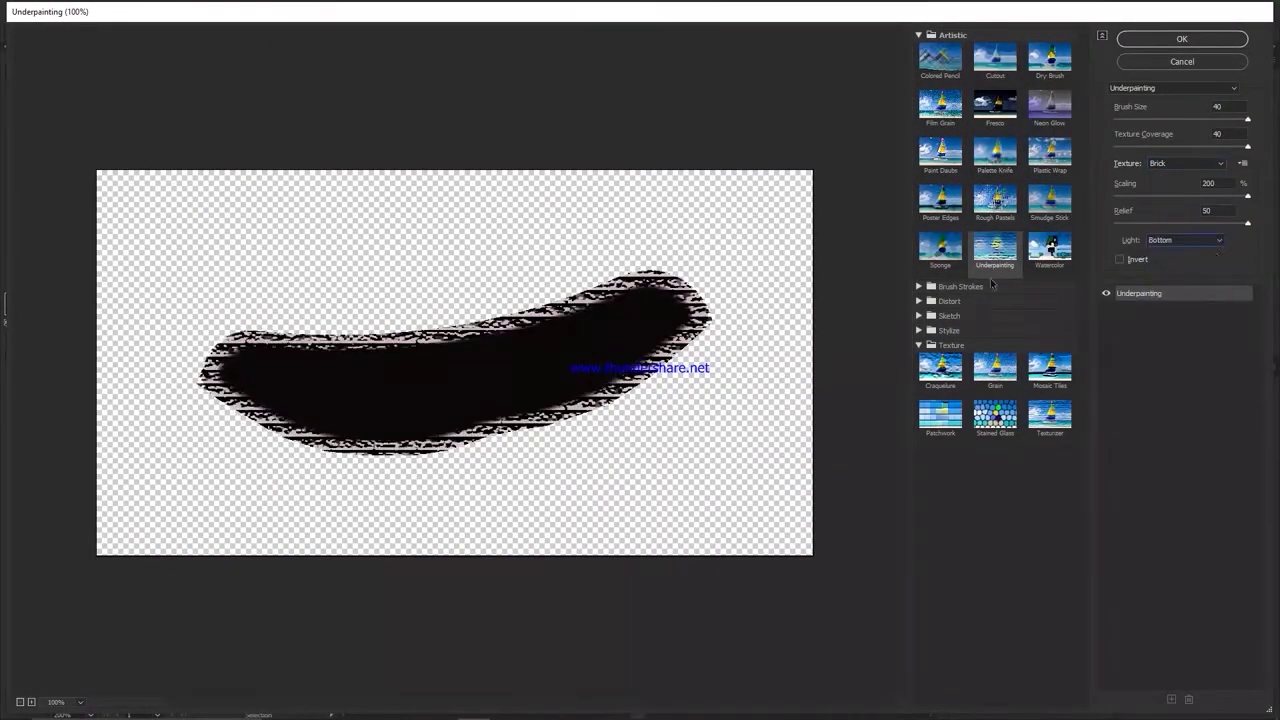
pyautogui.click(960, 286)
pyautogui.click(940, 510)
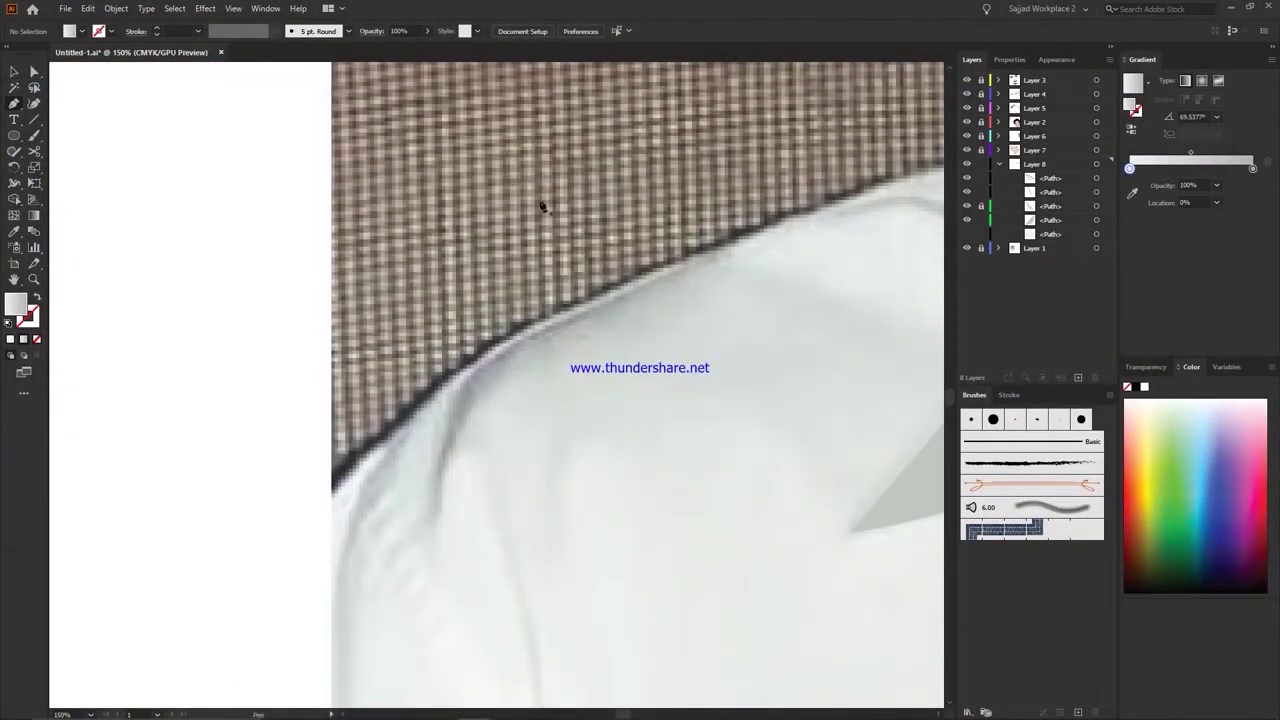
# Step: Draw a four-point shape over the collar and trim away the sliver above the collar curve
pyautogui.click(389, 509)
pyautogui.click(871, 300)
pyautogui.click(888, 188)
pyautogui.click(399, 270)
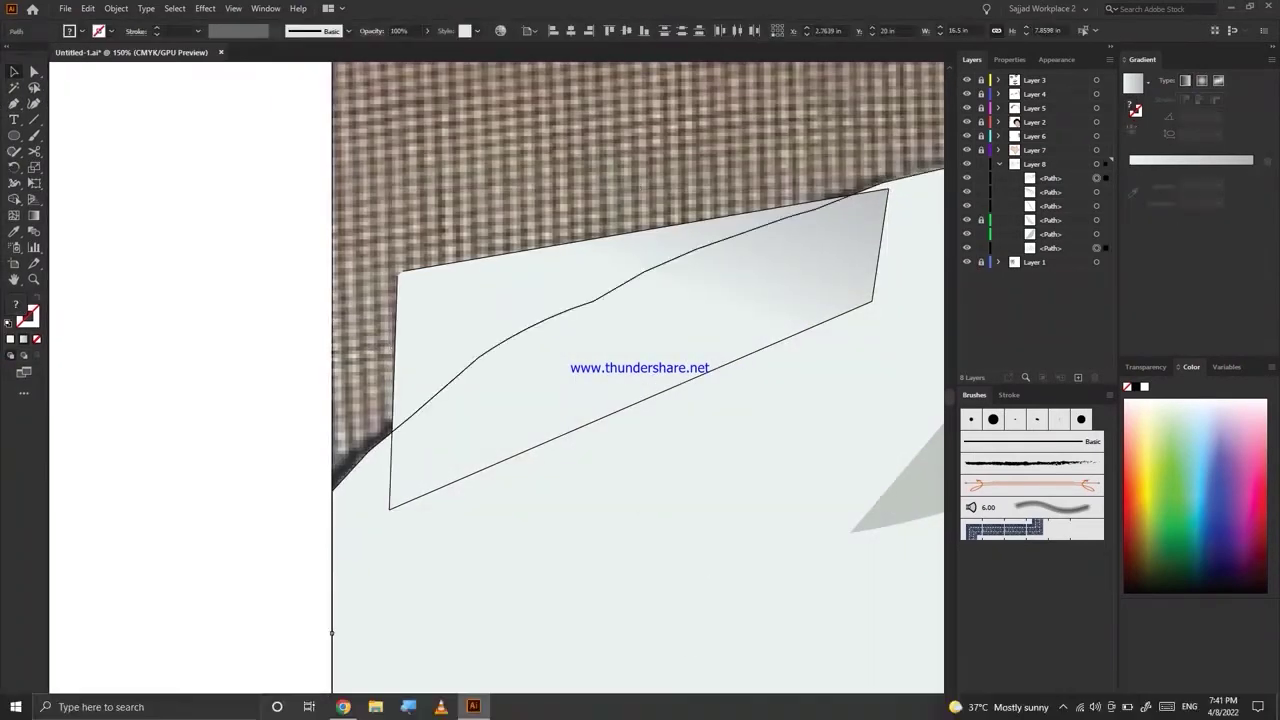
pyautogui.click(10, 200)
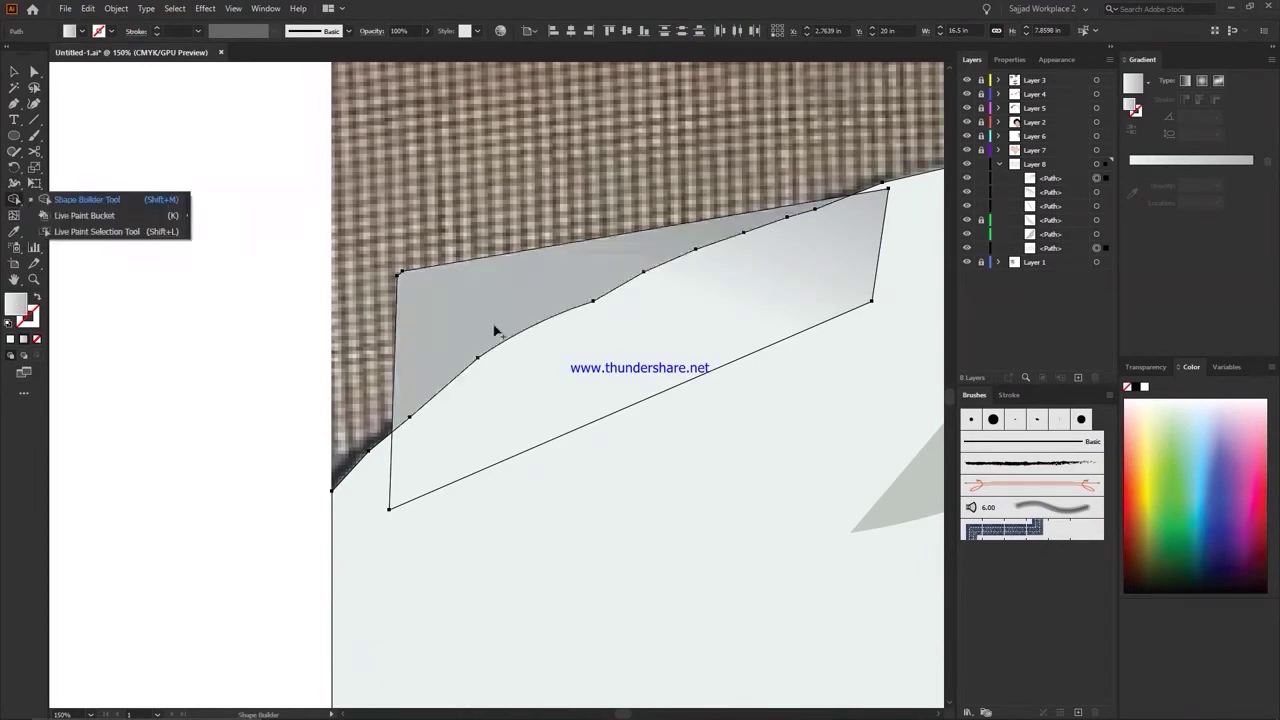
pyautogui.keyDown('alt'); pyautogui.click(497, 331); pyautogui.keyUp('alt')
pyautogui.press('v')
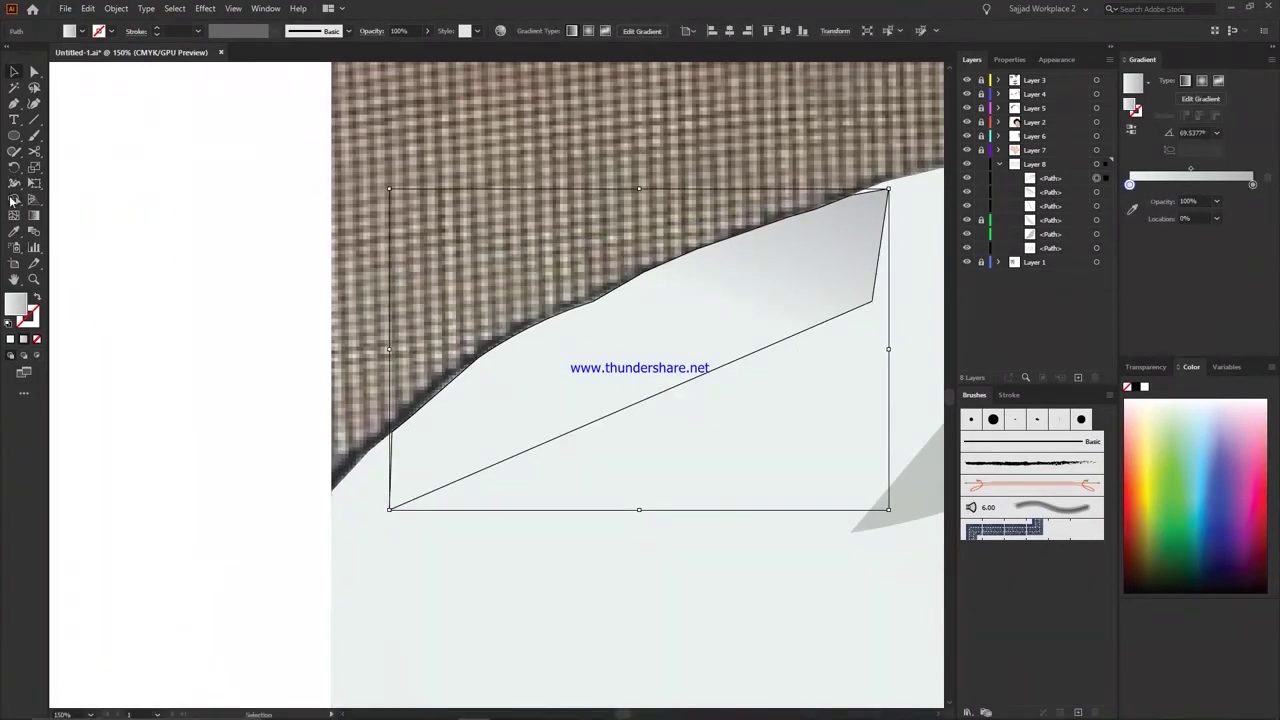
# Step: Apply a gradient across the collar shading shape, redrawing its direction
pyautogui.press('g')
pyautogui.scroll(3, 537, 349)
pyautogui.moveTo(652, 528); pyautogui.dragTo(410, 303)
pyautogui.moveTo(622, 500)
pyautogui.mouseDown()
pyautogui.moveTo(535, 424)
pyautogui.moveTo(648, 527)
pyautogui.mouseUp()
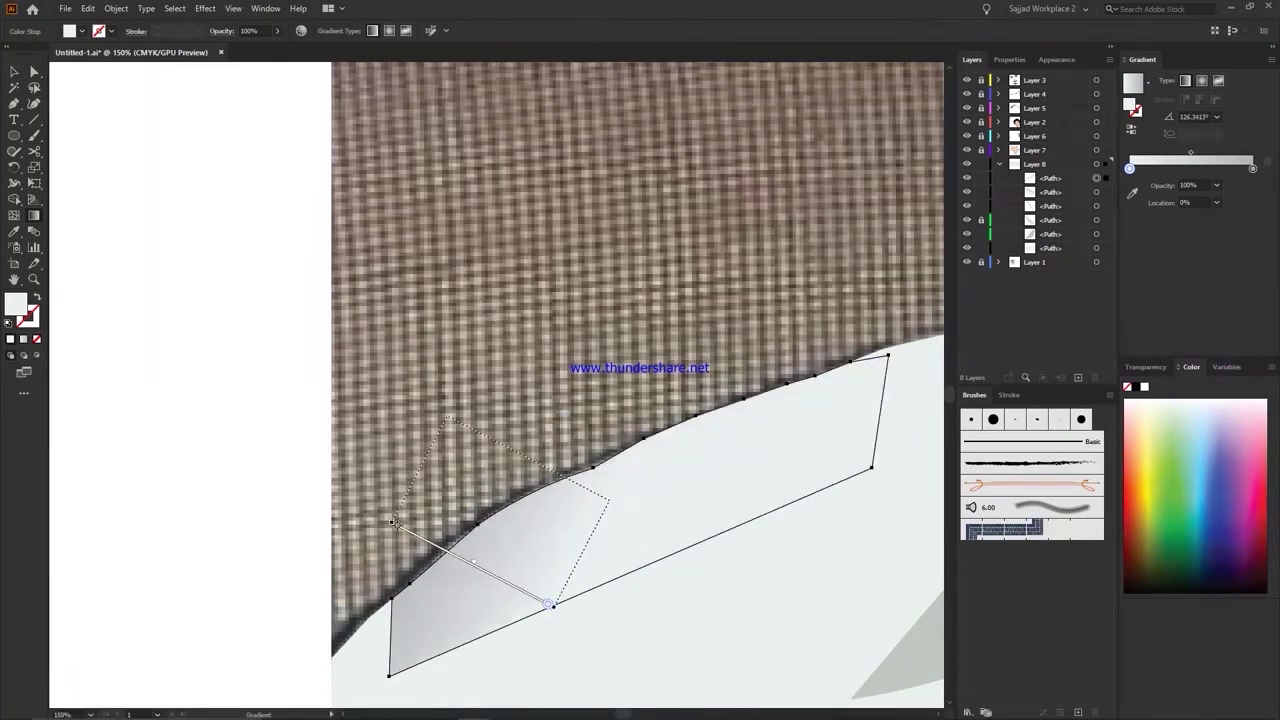
pyautogui.click(34, 71)
pyautogui.scroll(-4, 457, 606)
pyautogui.scroll(-1, 457, 606)
pyautogui.scroll(-3, 640, 400)
pyautogui.hotkey('shift', 'm')
pyautogui.scroll(2, 90, 320)
pyautogui.press('g')
pyautogui.moveTo(573, 220); pyautogui.dragTo(620, 310)
# Step: Select the shape's right edge and redraw a longer, darker gradient at a new angle
pyautogui.press('a')
pyautogui.click(873, 193)
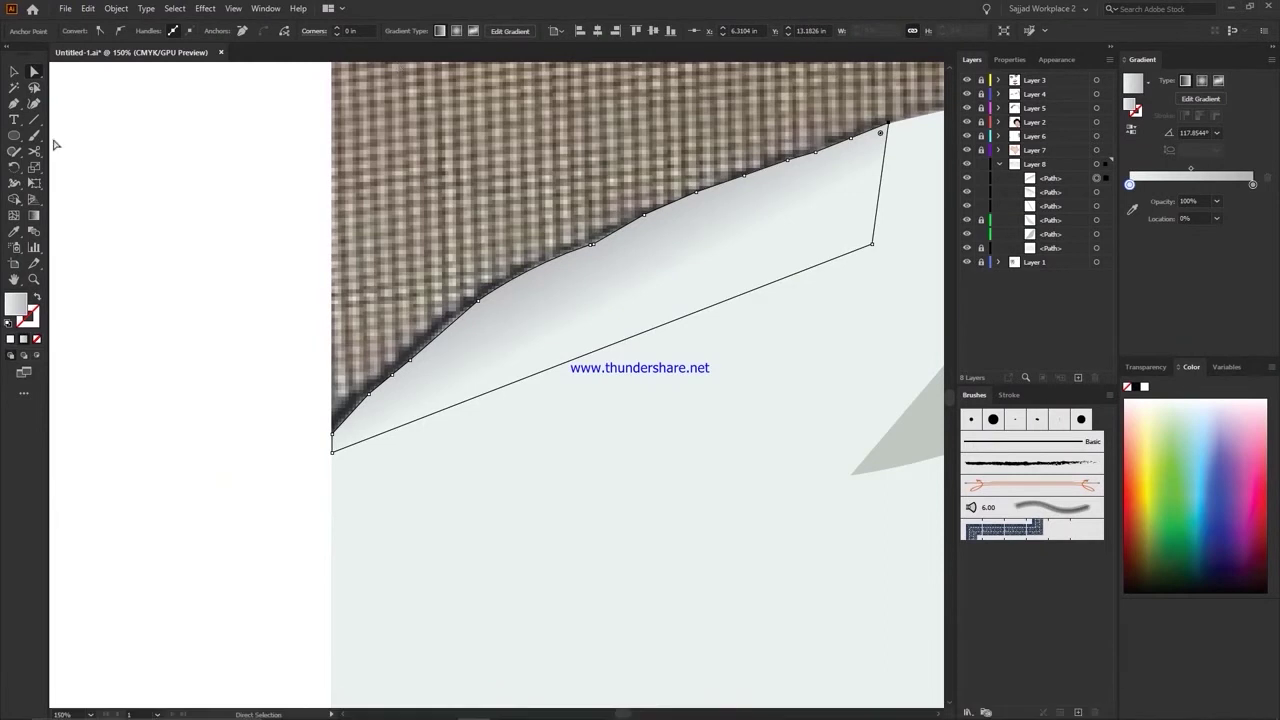
pyautogui.click(233, 8)
pyautogui.press('g')
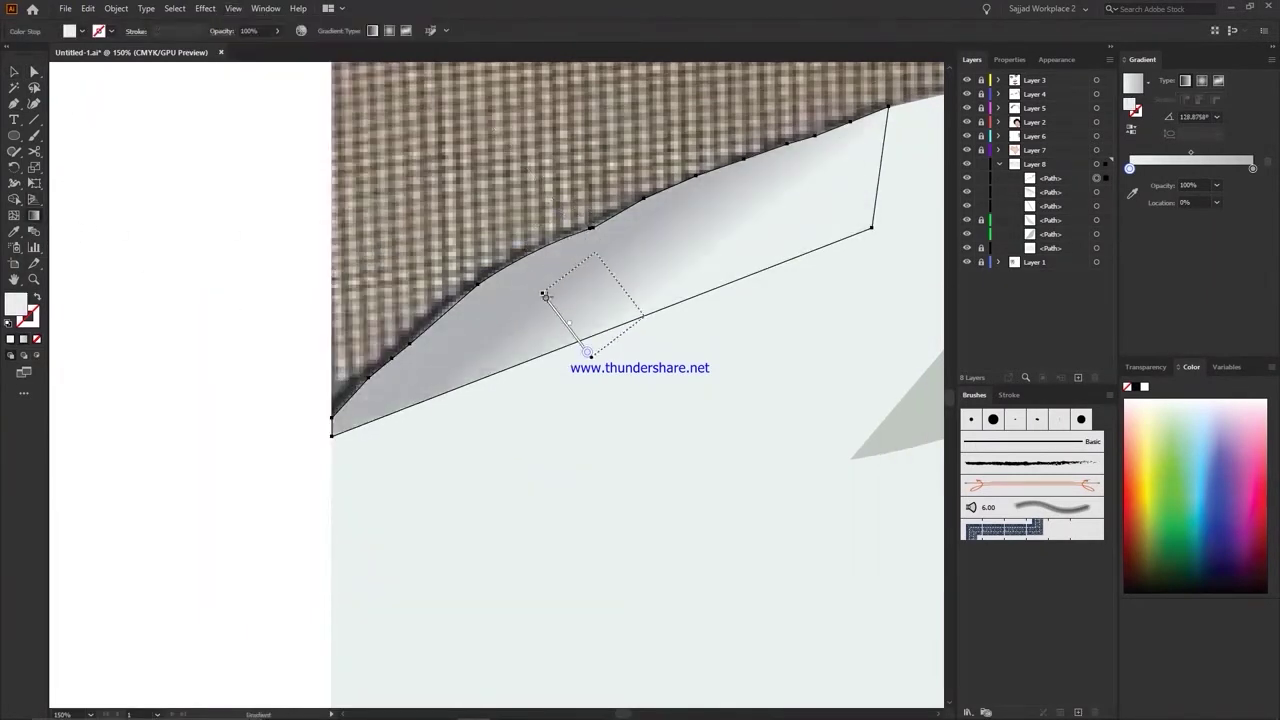
pyautogui.moveTo(543, 286); pyautogui.dragTo(558, 307)
pyautogui.moveTo(772, 410)
pyautogui.mouseDown()
pyautogui.moveTo(615, 137)
pyautogui.moveTo(766, 271)
pyautogui.mouseUp()
# Step: Feather the shading shape's edge and fit the whole artboard in the window
pyautogui.press('v')
pyautogui.click(205, 8)
pyautogui.click(293, 36)
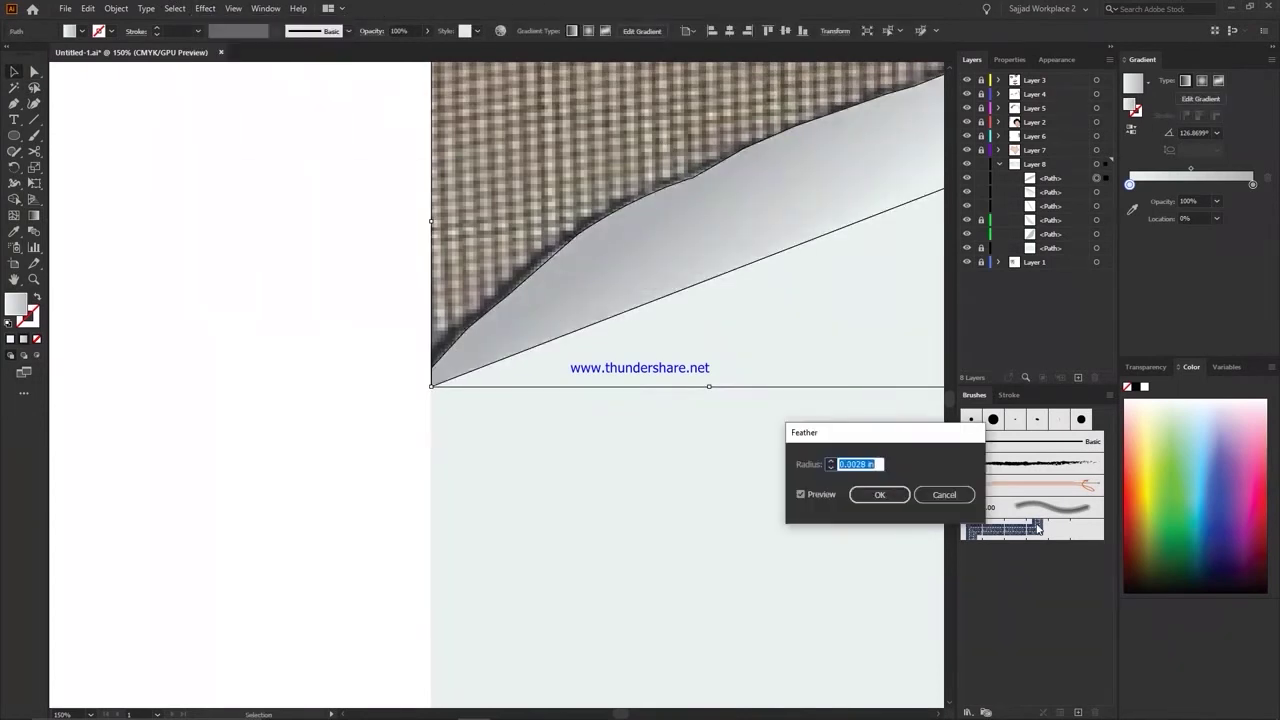
pyautogui.press('Return')
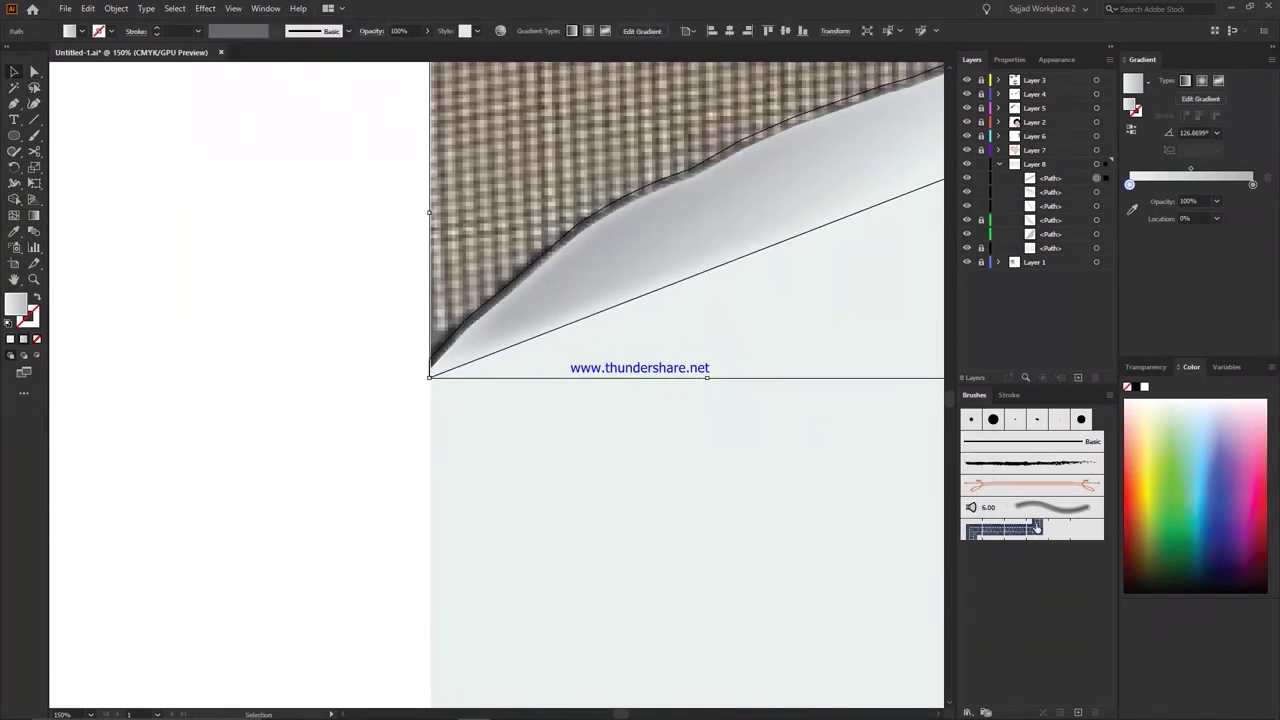
pyautogui.hotkey('ctrl', '0')
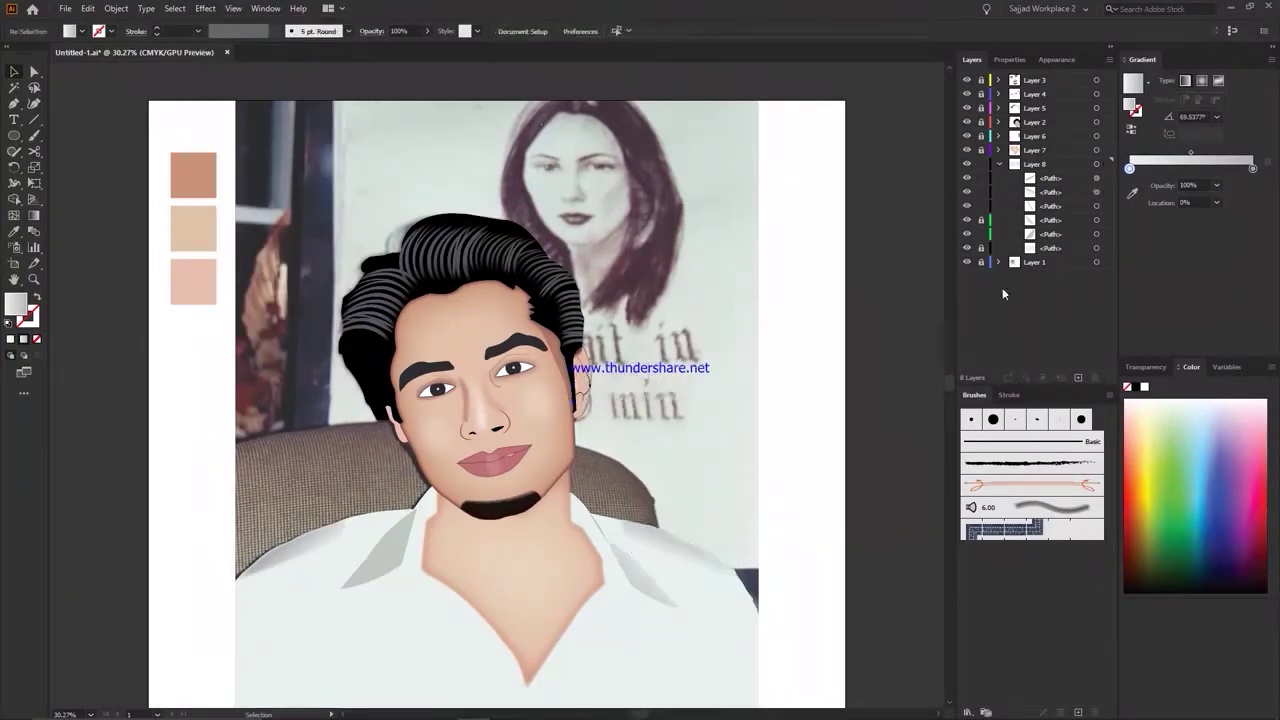
# Step: Select the neck path, copy it and paste a copy in front
pyautogui.keyDown('alt'); pyautogui.click(1030, 149); pyautogui.keyUp('alt')
pyautogui.click(998, 149)
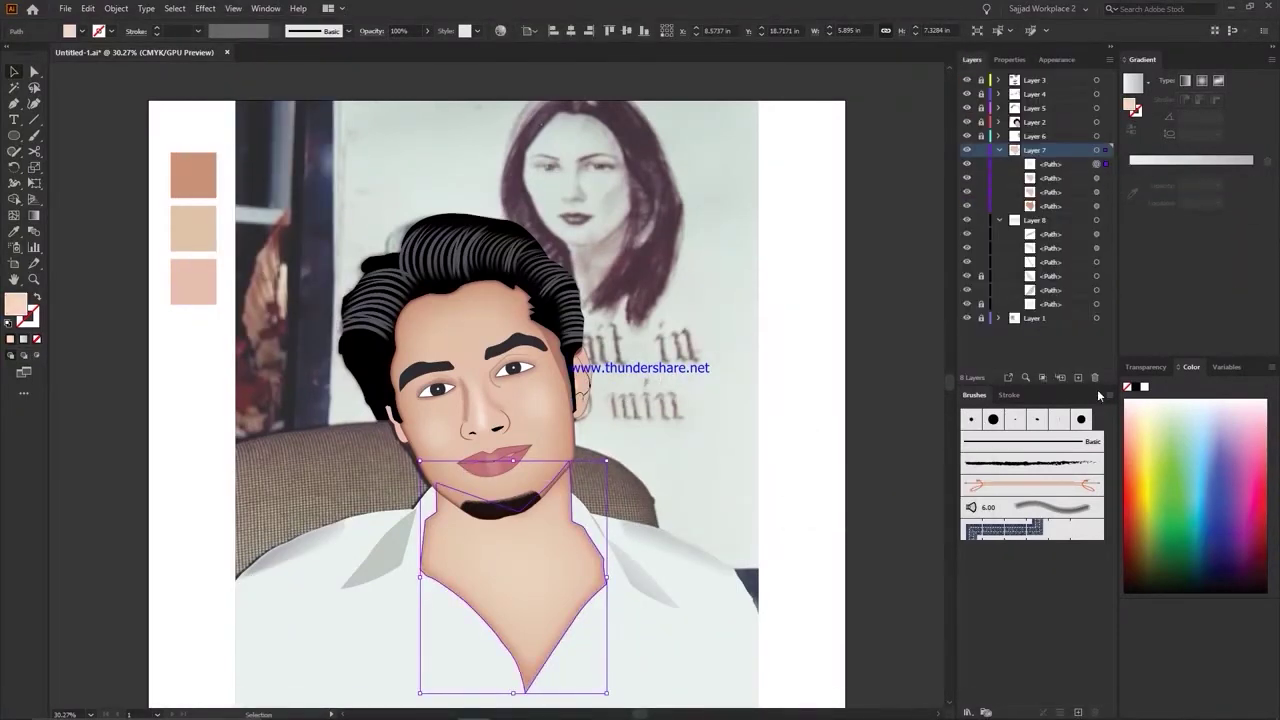
pyautogui.click(1110, 179)
pyautogui.press('a')
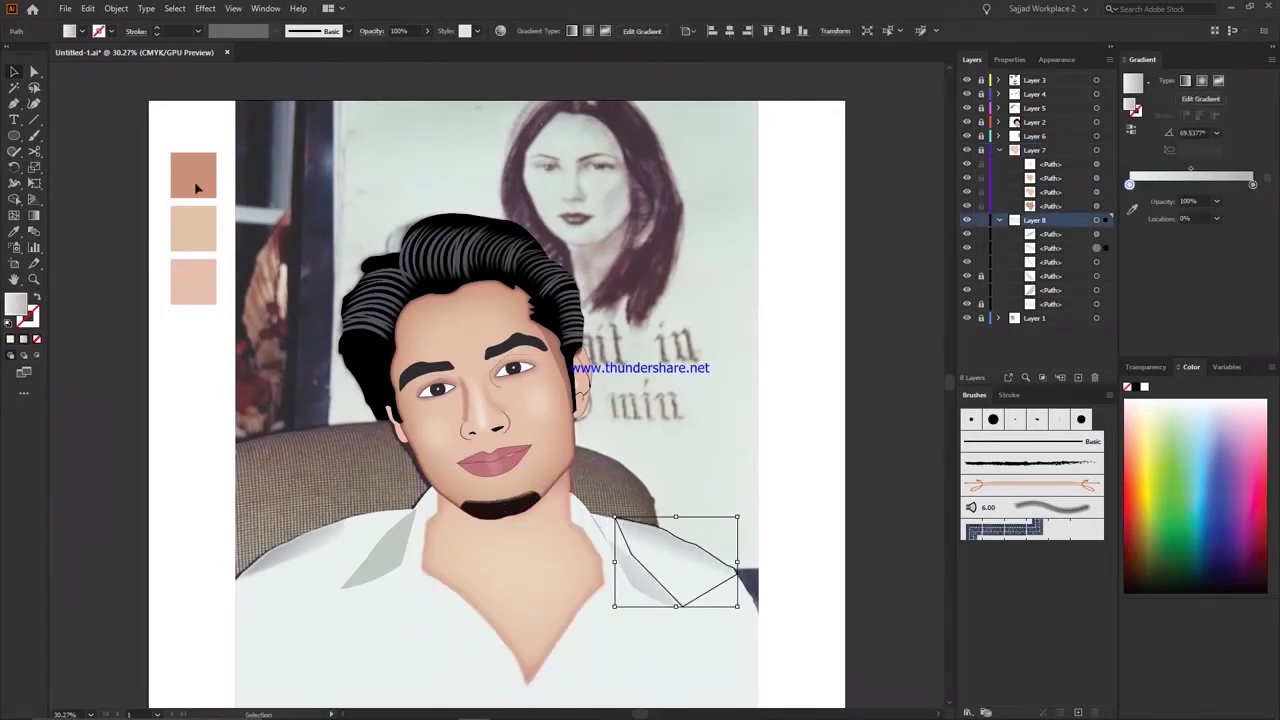
pyautogui.click(116, 8)
pyautogui.click(512, 580)
pyautogui.click(88, 8)
pyautogui.click(109, 72)
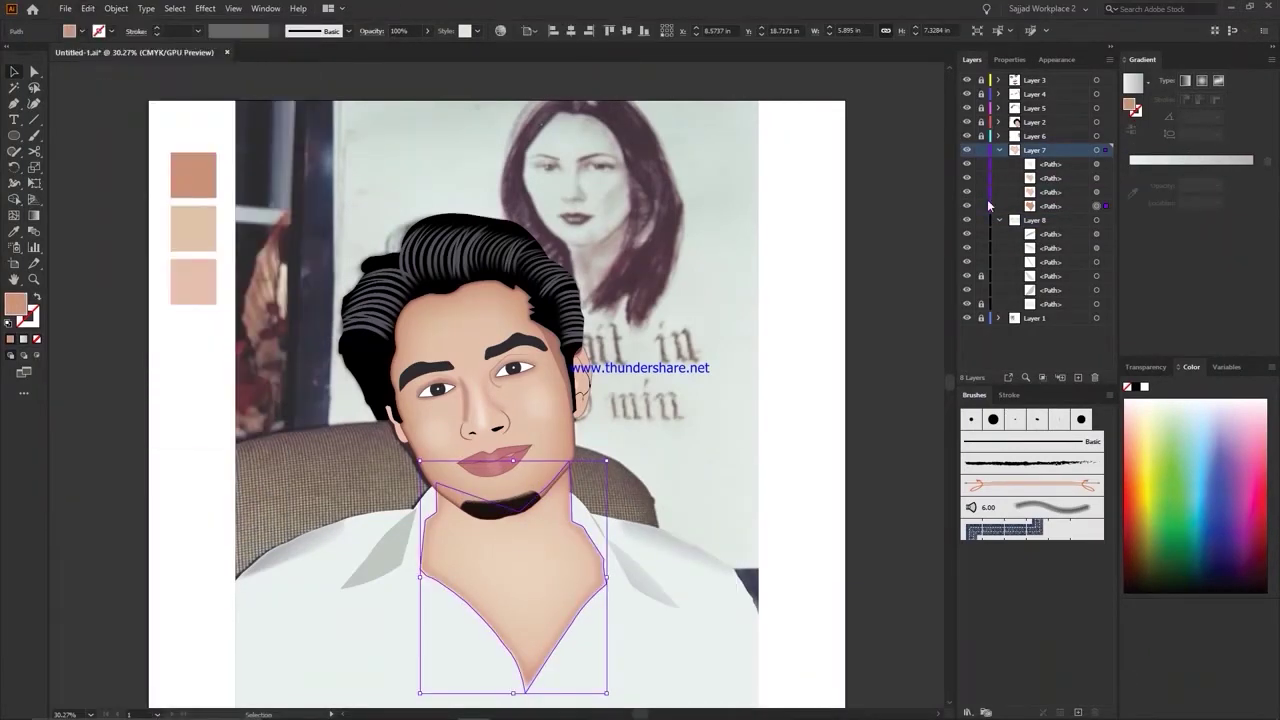
pyautogui.hotkey('ctrl', 'b')
# Step: Clip the collar shading inside the neck copy with Ctrl+7 and nudge the clip group into place
pyautogui.hotkey('ctrl', '7')
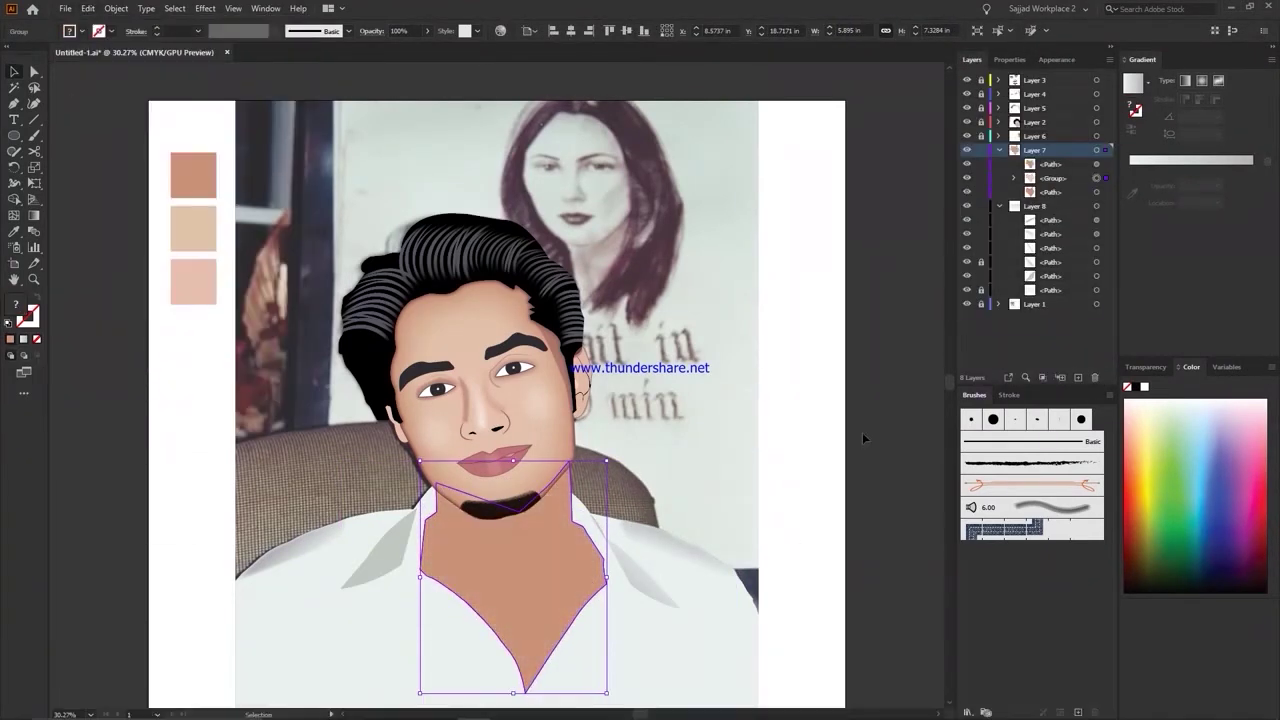
pyautogui.keyDown('shift'); pyautogui.click(690, 570); pyautogui.keyUp('shift')
pyautogui.hotkey('ctrl', '7')
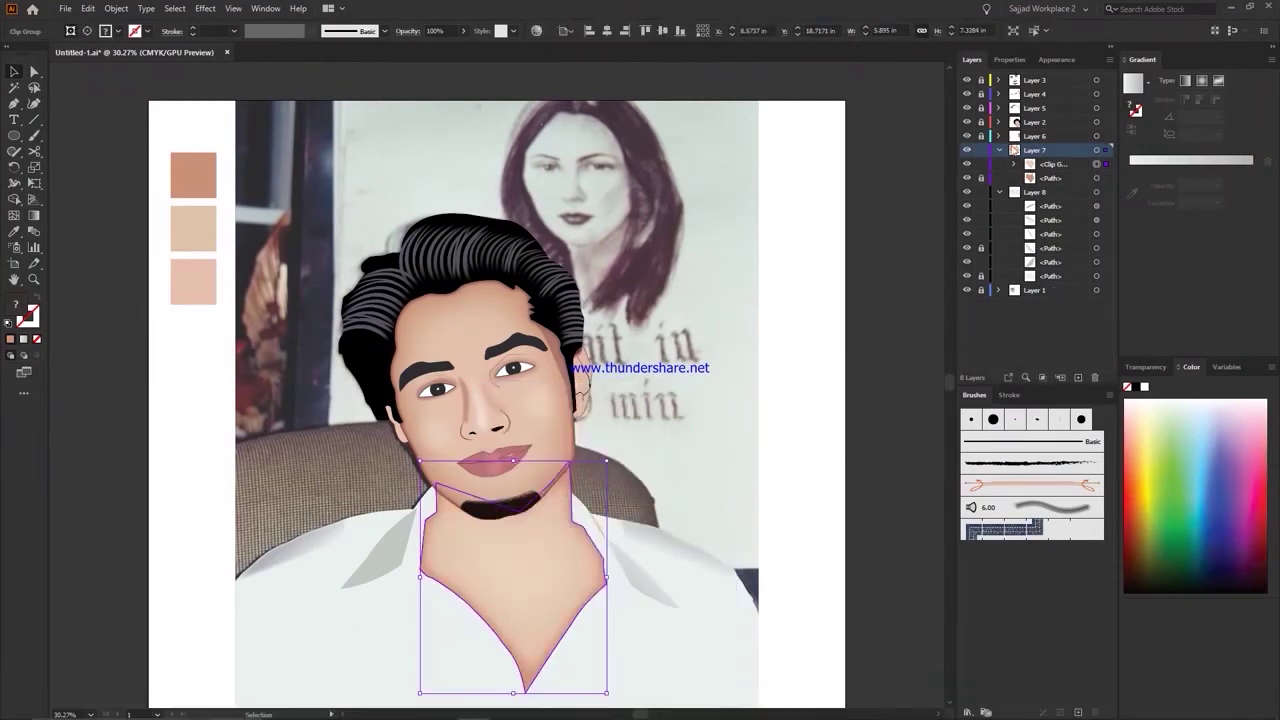
pyautogui.press('a')
pyautogui.click(553, 579)
pyautogui.click(553, 579)
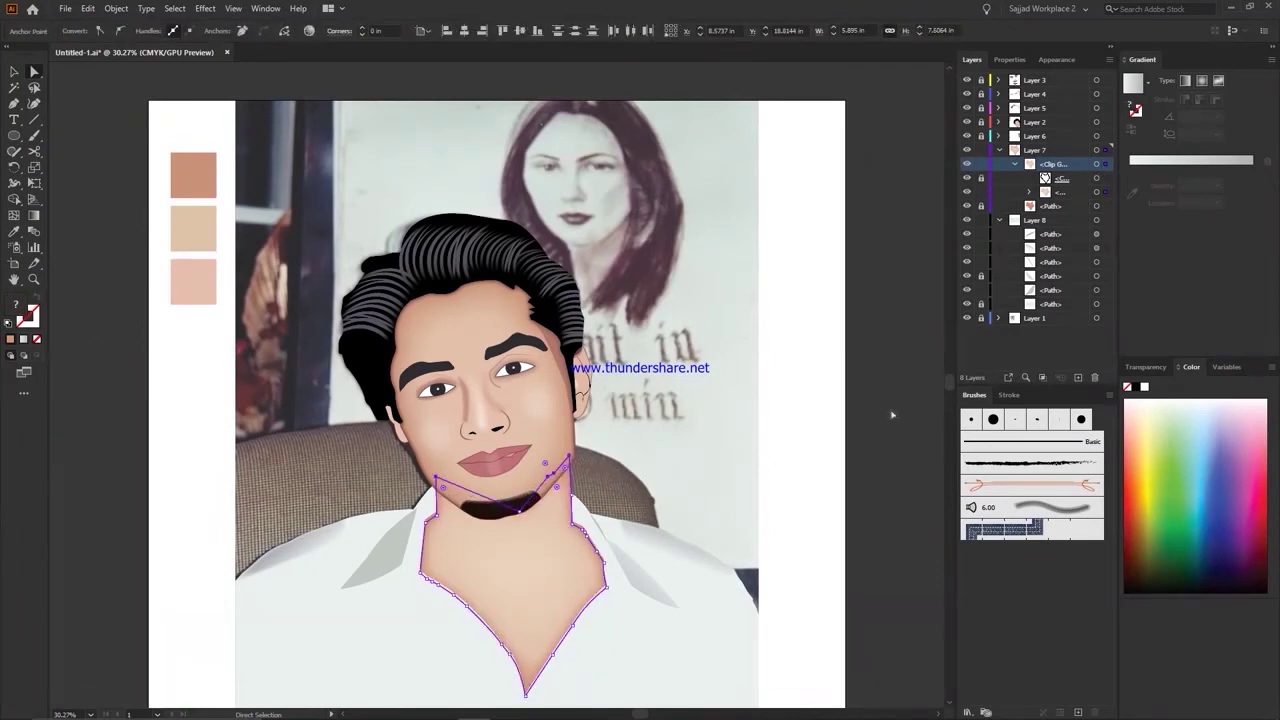
pyautogui.press('v')
pyautogui.moveTo(598, 510); pyautogui.dragTo(603, 530)
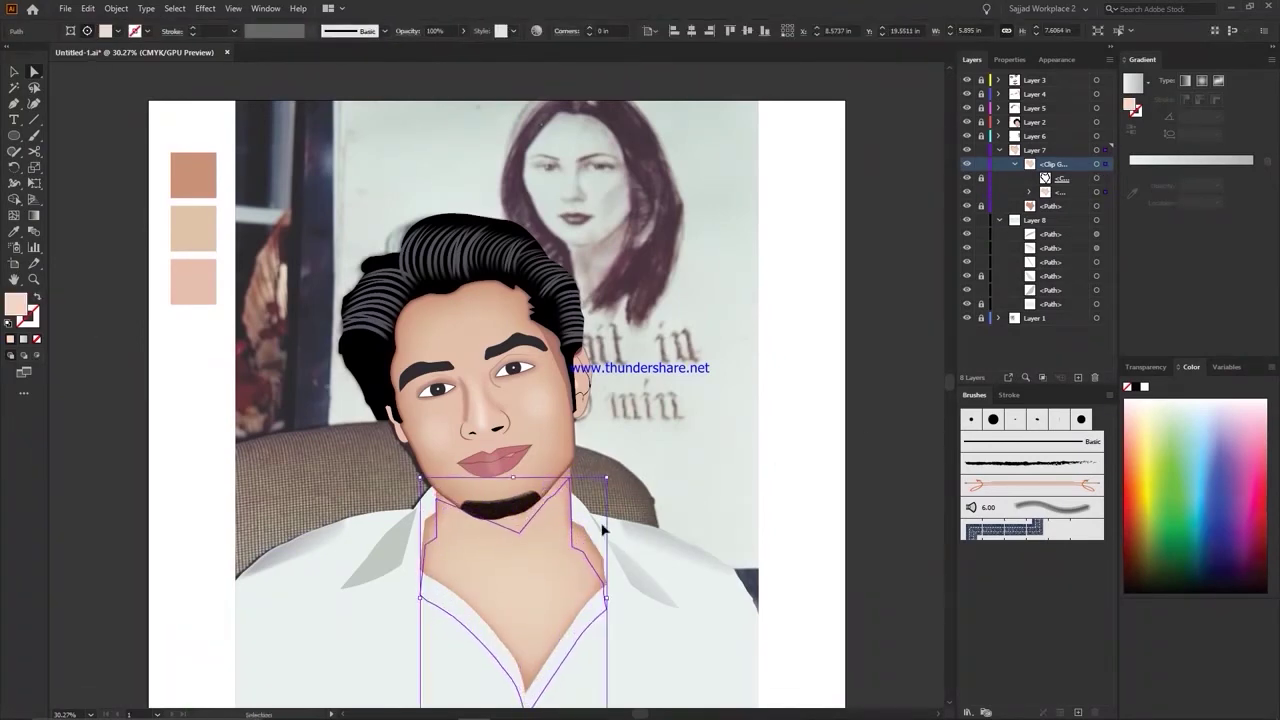
# Step: Create a new layer and start drawing a large background rectangle on it
pyautogui.click(700, 545)
pyautogui.click(986, 232)
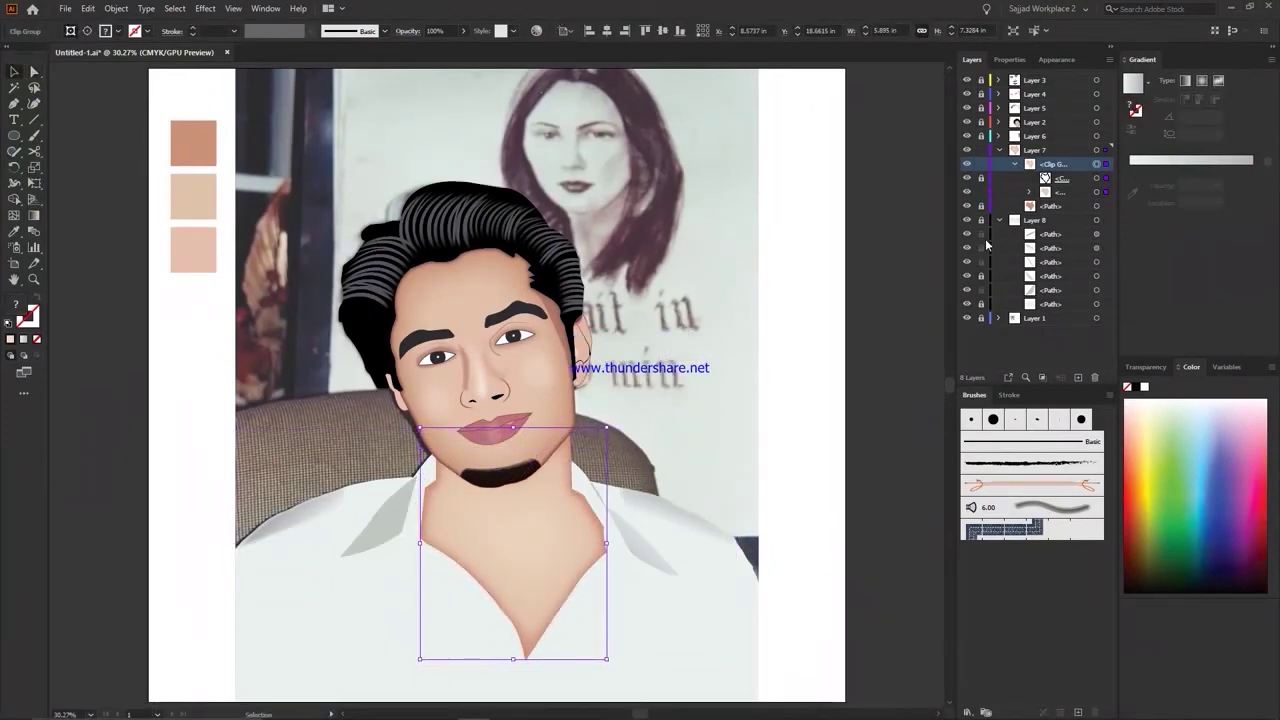
pyautogui.rightClick(78, 116)
pyautogui.click(998, 149)
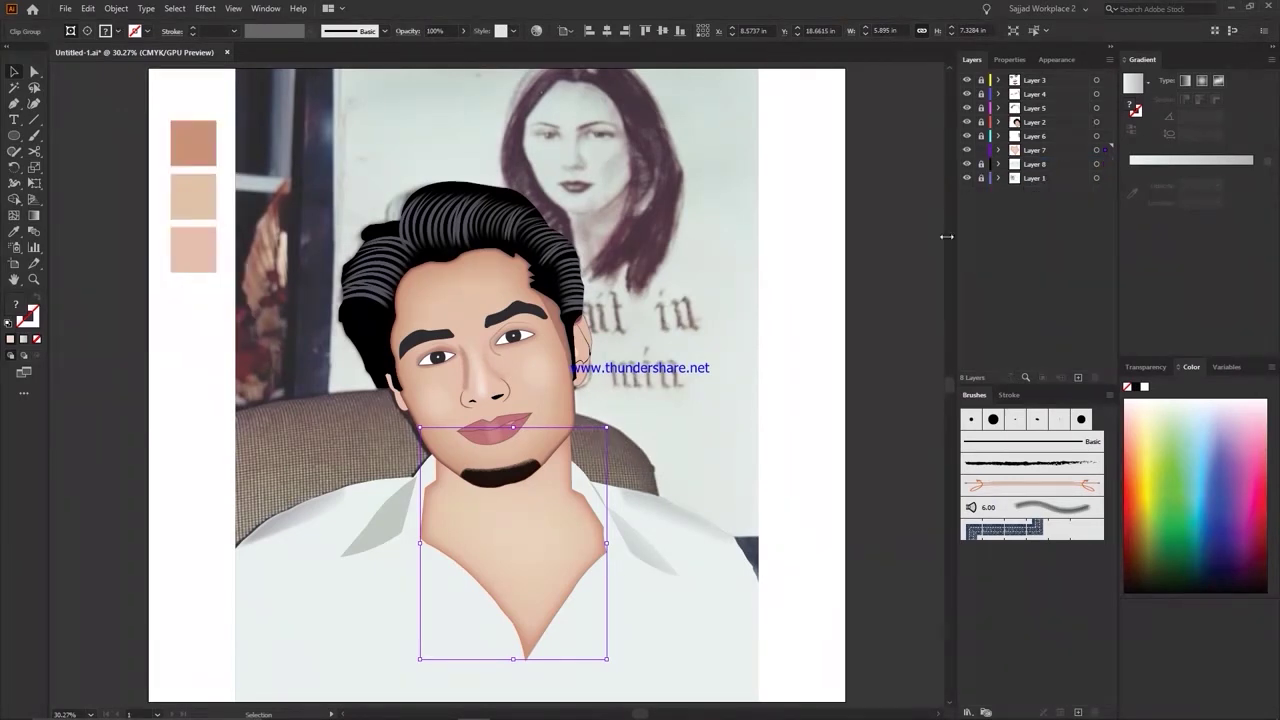
pyautogui.hotkey('ctrl', 'shift', 'a')
pyautogui.click(1078, 377)
pyautogui.moveTo(14, 135); pyautogui.dragTo(50, 136)
# Step: Size a 22 in square background rectangle, align it to the artboard top, and fill it black
pyautogui.click(180, 178)
pyautogui.click(600, 380)
pyautogui.click(628, 31)
pyautogui.click(940, 30)
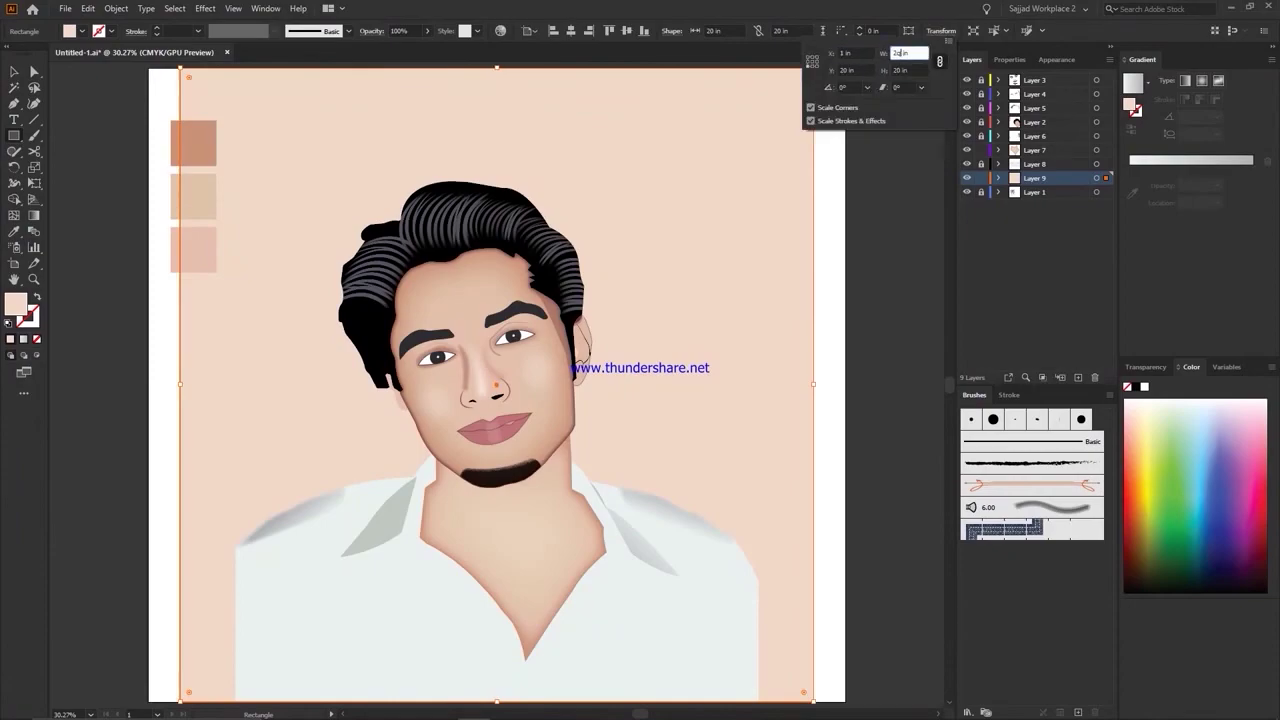
pyautogui.press('Return')
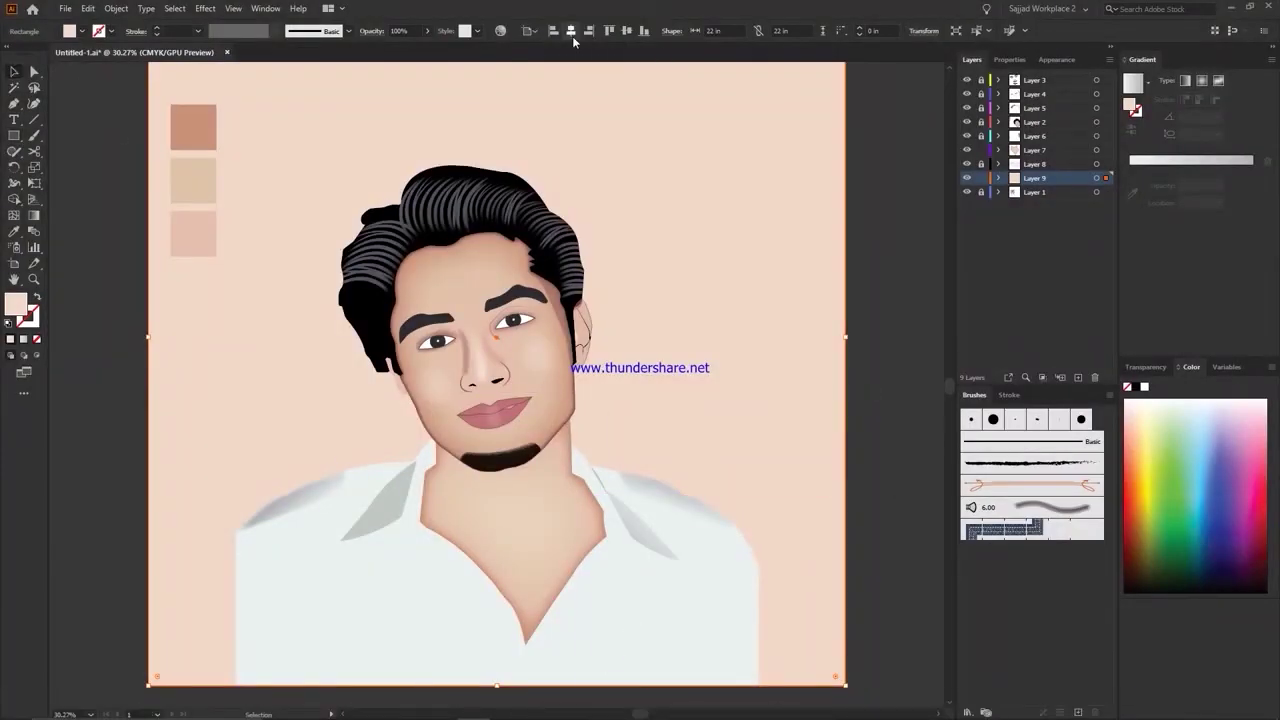
pyautogui.click(1166, 581)
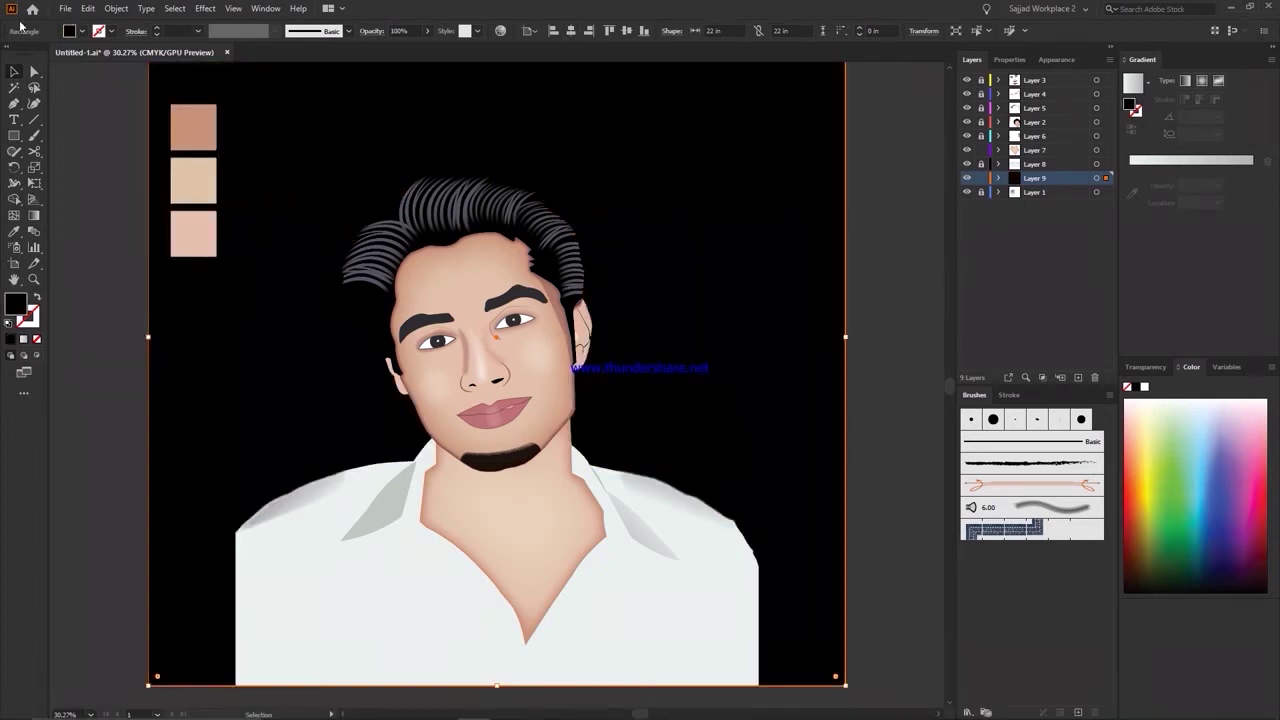
# Step: Draw a 16.5 in rectangle at top centre and delete the three skin-colour swatches
pyautogui.moveTo(14, 135); pyautogui.dragTo(50, 136)
pyautogui.click(274, 136)
pyautogui.press('Return')
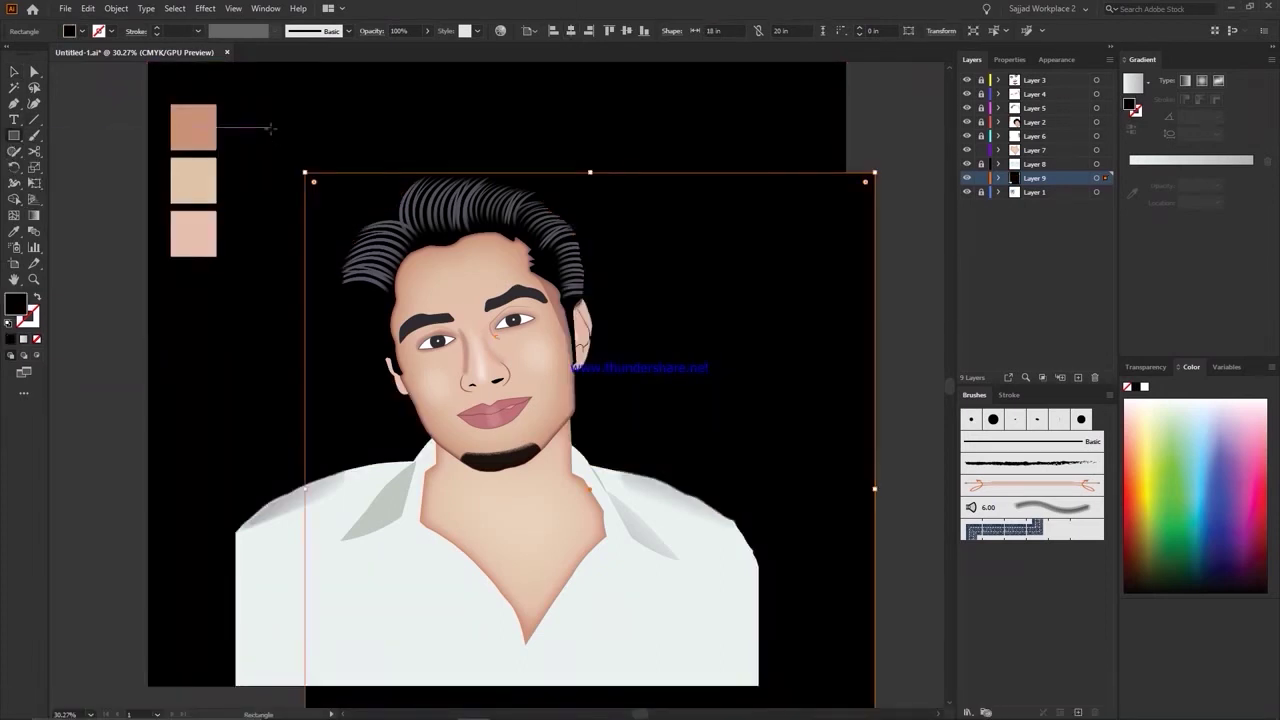
pyautogui.write('16.5')
pyautogui.press('Return')
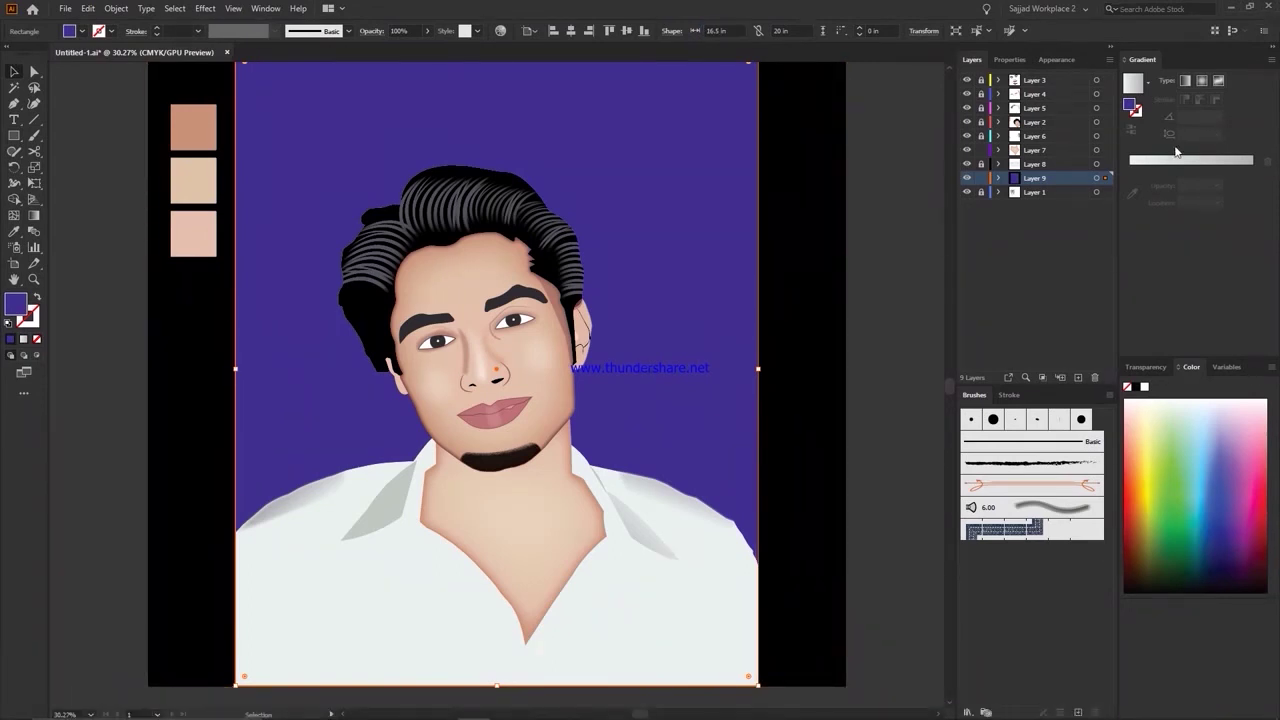
pyautogui.click(193, 233)
pyautogui.press('Delete')
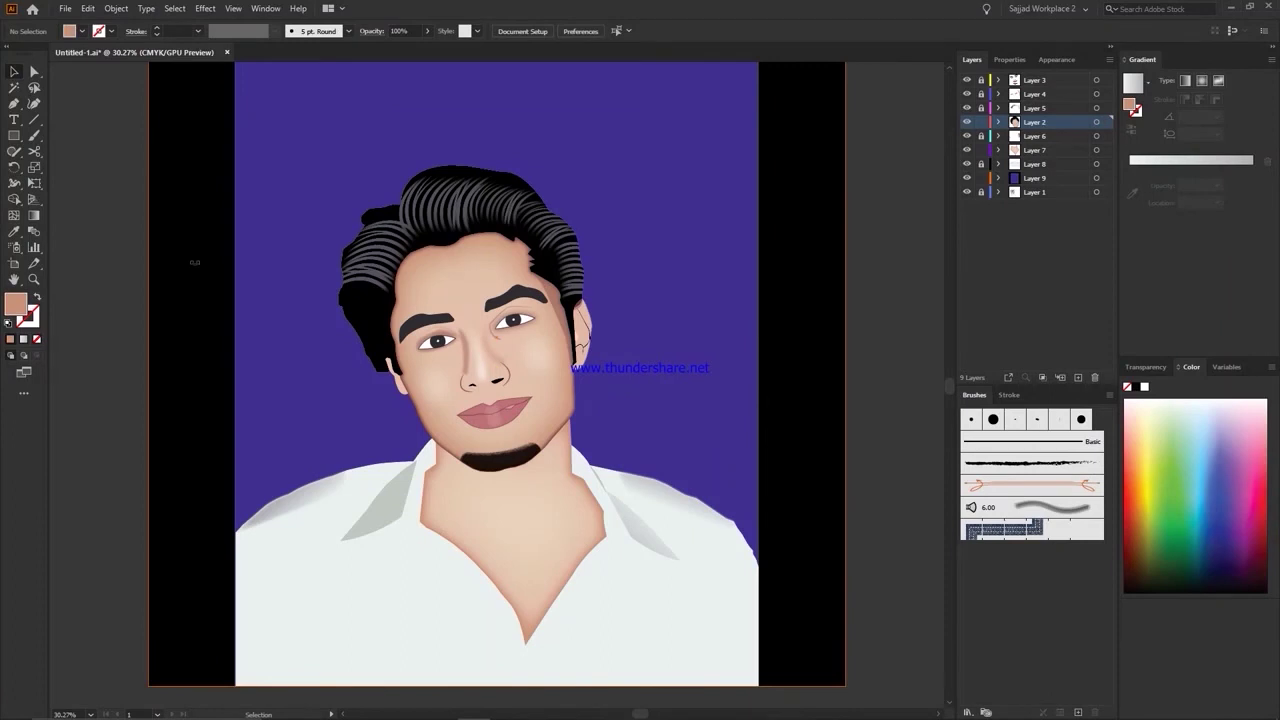
# Step: Fill the purple rectangle with a radial gradient, pushing the outer stop to the edge
pyautogui.click(594, 246)
pyautogui.click(1133, 85)
pyautogui.click(1129, 168)
pyautogui.click(1201, 80)
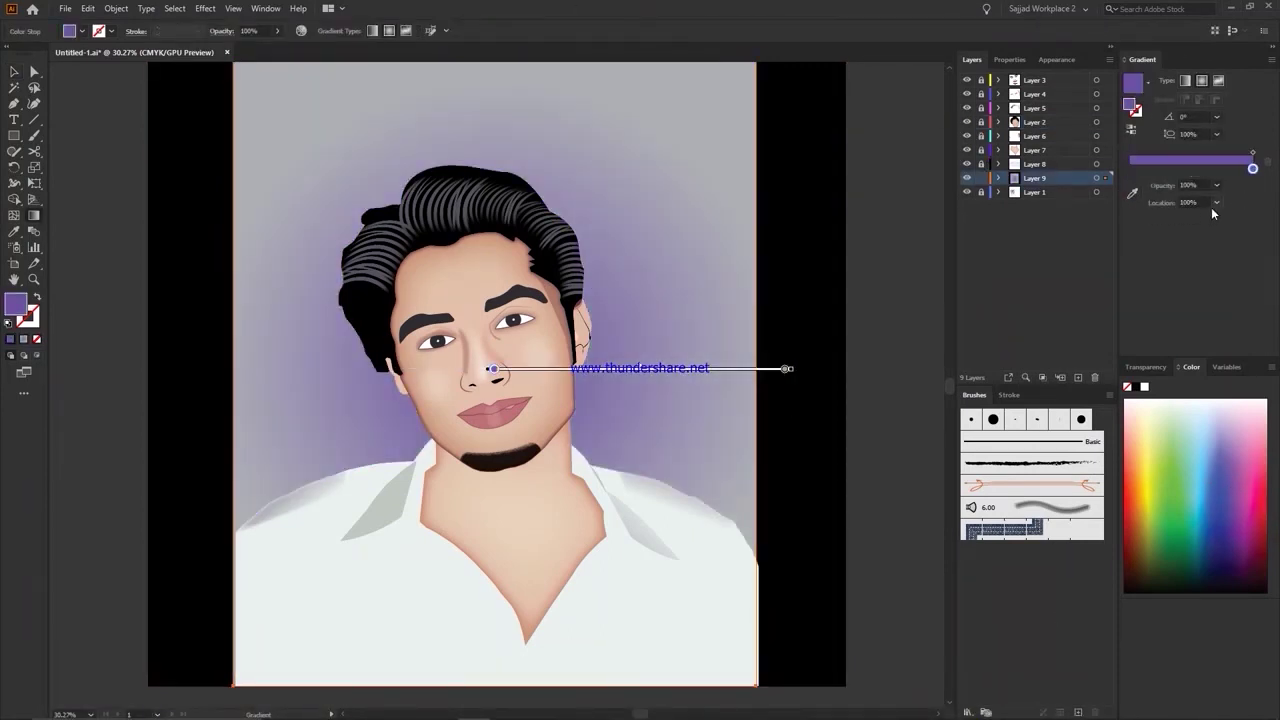
pyautogui.click(1252, 168)
pyautogui.moveTo(1250, 172); pyautogui.dragTo(1253, 168)
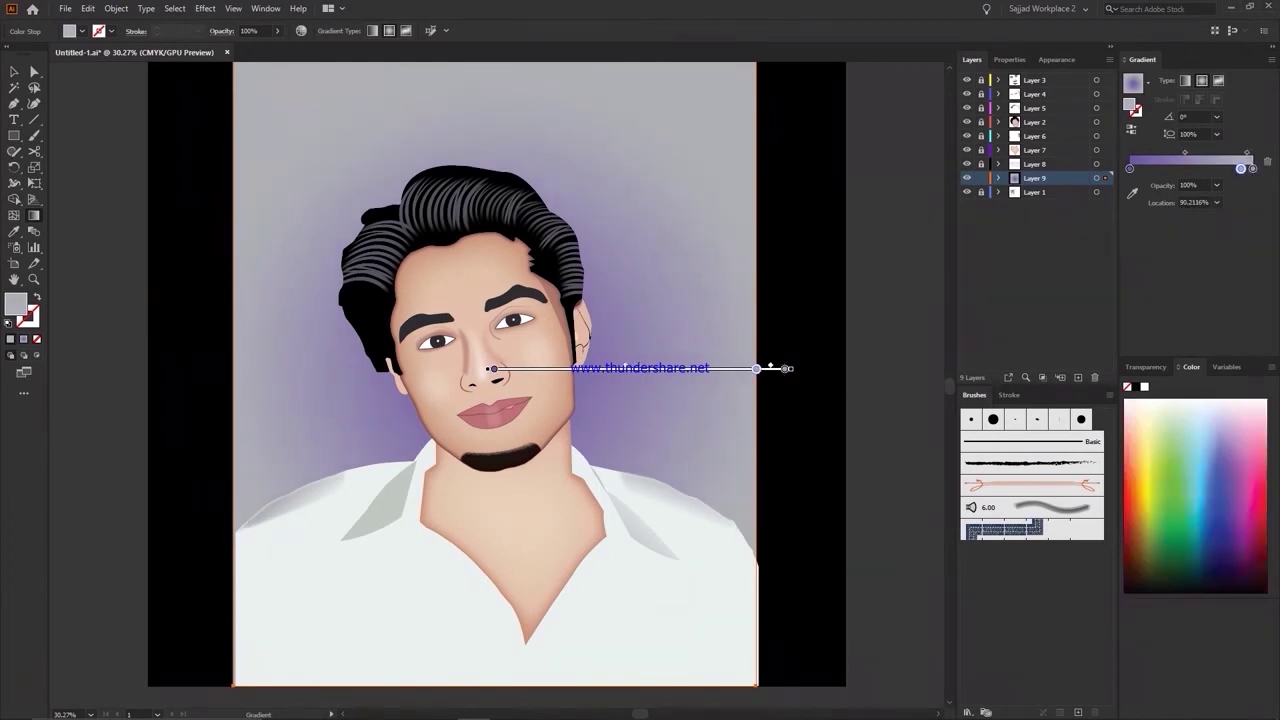
# Step: Select the black background rectangle and set its position to 20.5 in and size to 21 in
pyautogui.press('y')
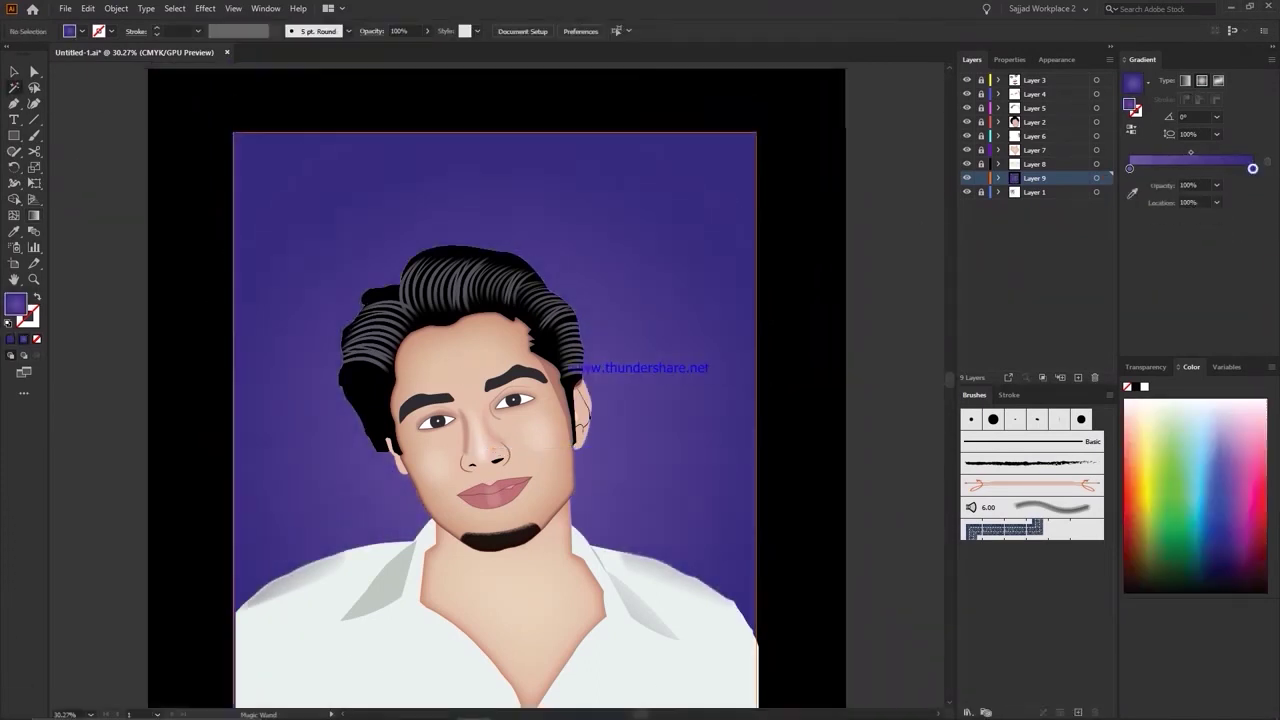
pyautogui.scroll(3, 500, 400)
pyautogui.click(810, 200)
pyautogui.write('20.5')
pyautogui.press('Tab')
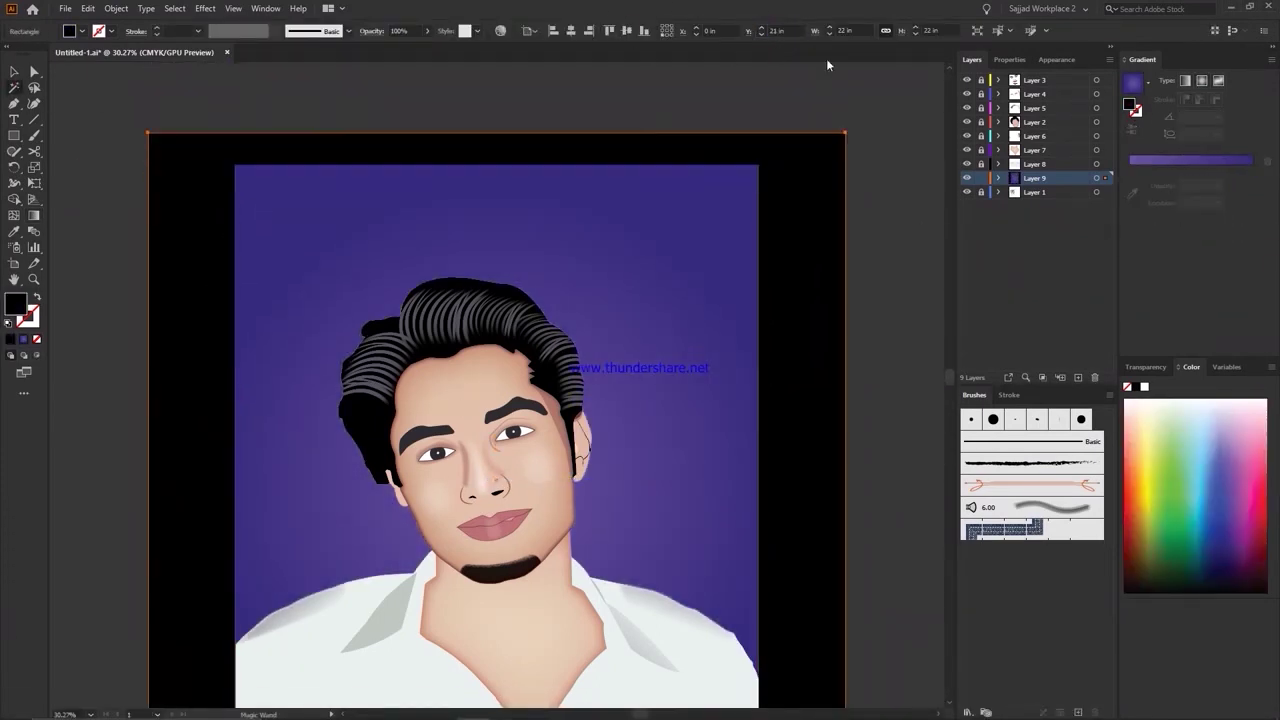
pyautogui.write('21.125')
pyautogui.press('Return')
# Step: Resize the black background rectangle to 22 in wide and 20 in high
pyautogui.write('22')
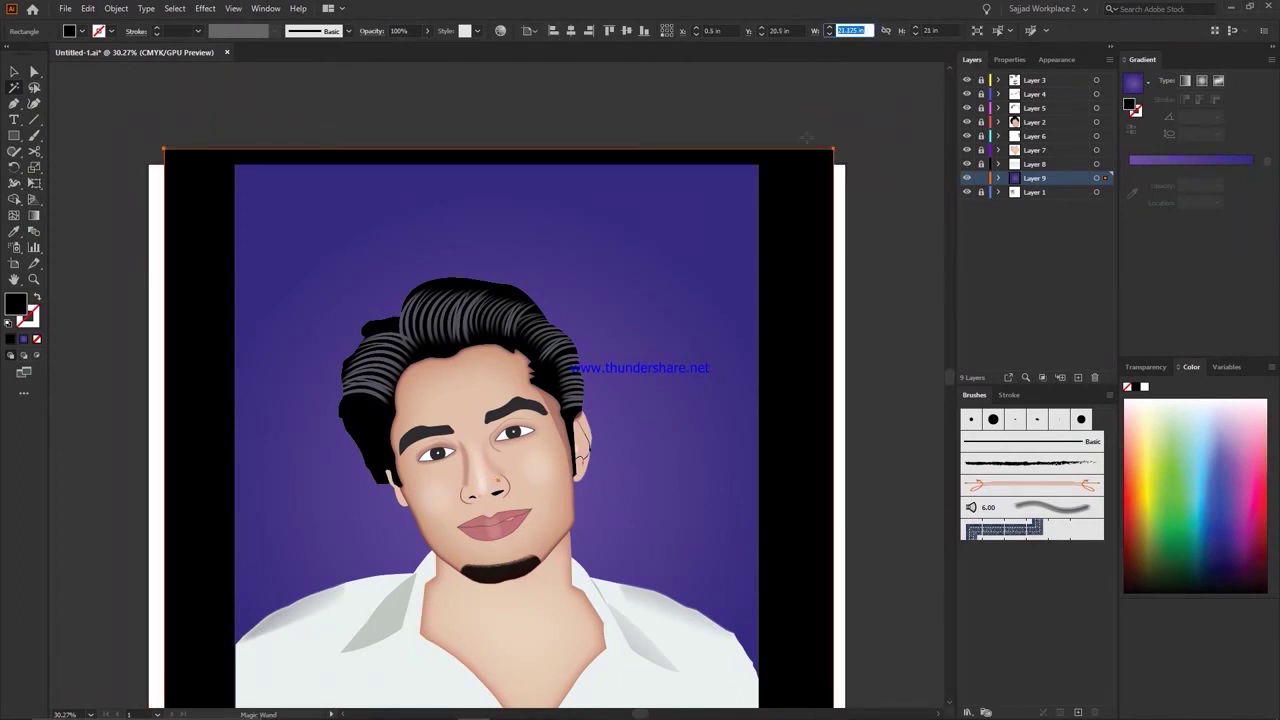
pyautogui.press('Tab')
pyautogui.scroll(-1, 612, 213)
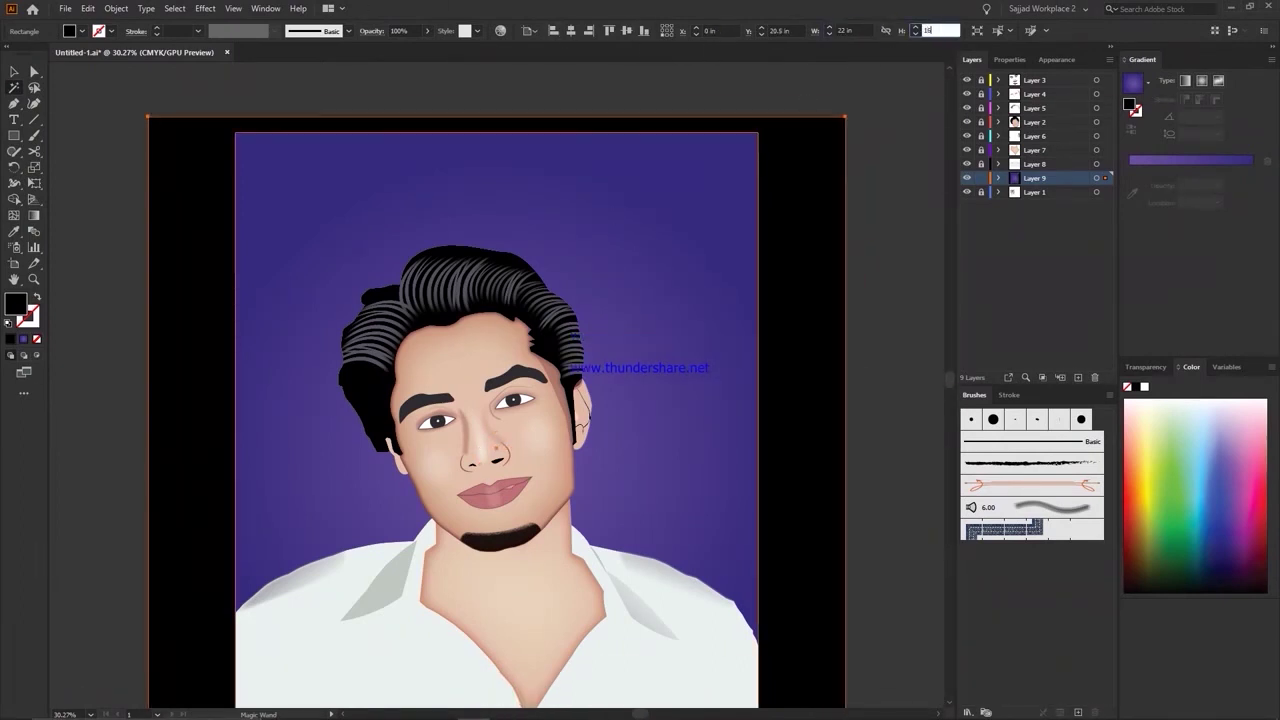
pyautogui.press('Return')
pyautogui.scroll(-2, 404, 119)
pyautogui.write('20')
pyautogui.press('Return')
# Step: Add a wide title text frame at the top with 'bHAI', centred, in Ravie at 96 pt
pyautogui.press('v')
pyautogui.press('t')
pyautogui.moveTo(267, 103); pyautogui.dragTo(730, 167)
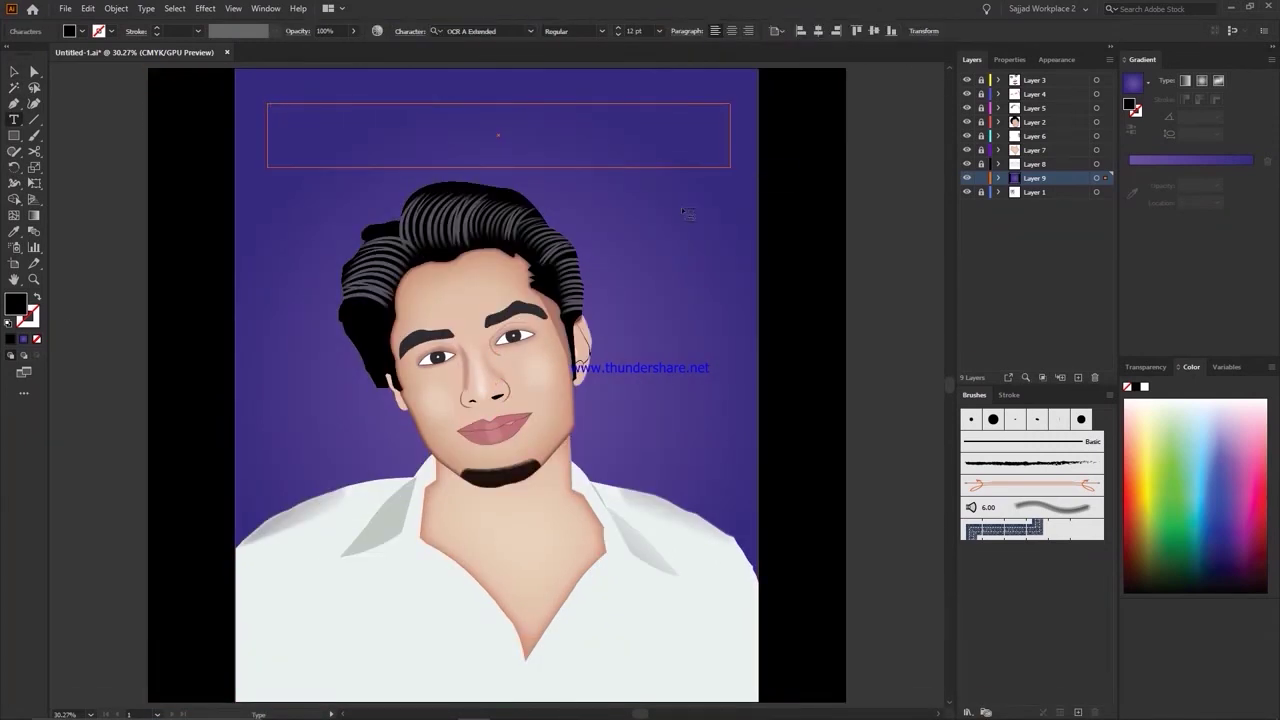
pyautogui.write('bHAI')
pyautogui.hotkey('ctrl', 'a')
pyautogui.hotkey('ctrl', 'shift', 'c')
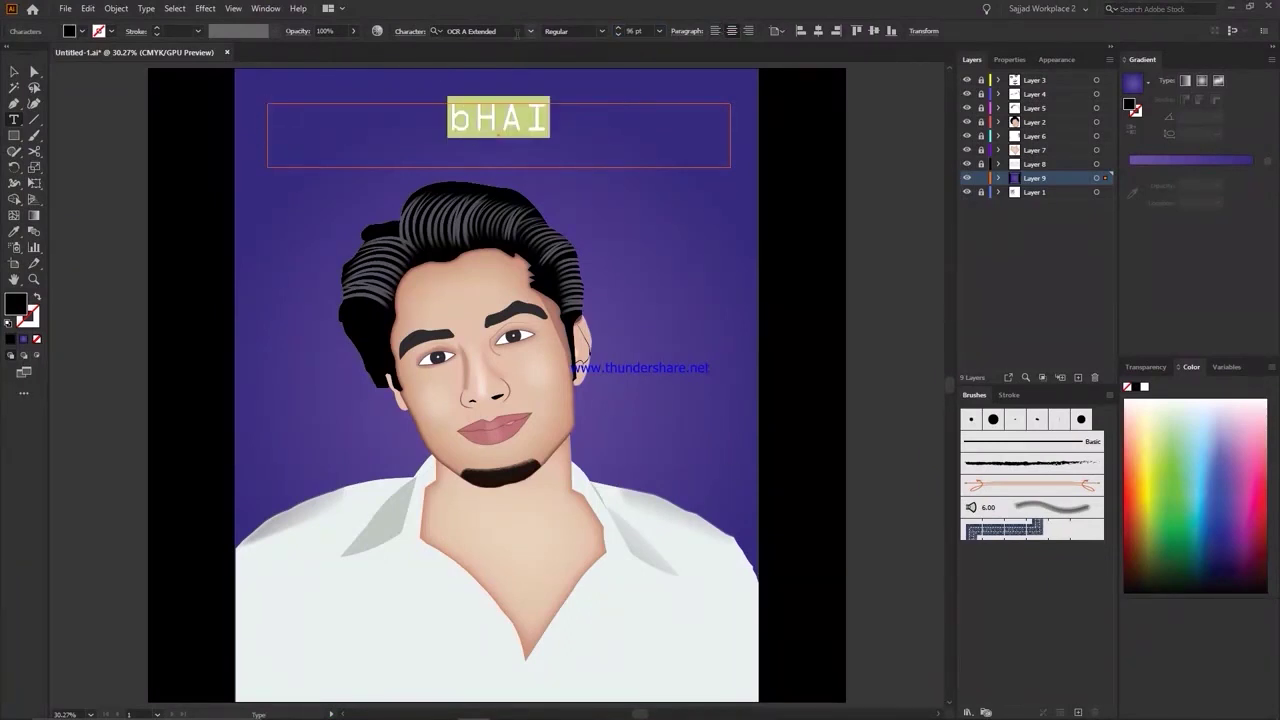
pyautogui.write('Ravie')
pyautogui.press('Return')
# Step: Correct the title to read 'BHAI Hazir Hai !' and deselect to review the artwork
pyautogui.press('Left')
pyautogui.press('Delete')
pyautogui.write('B')
pyautogui.press('End')
pyautogui.write('Hazir Hai')
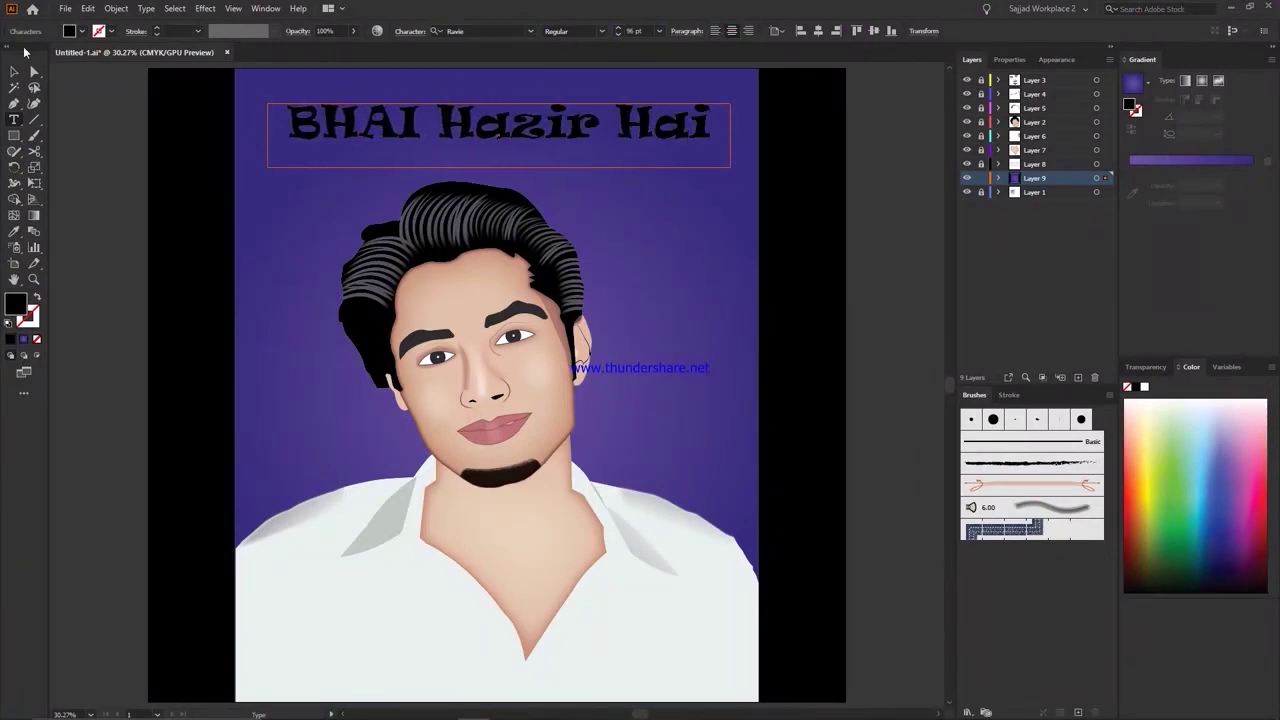
pyautogui.write(' !')
pyautogui.click(14, 71)
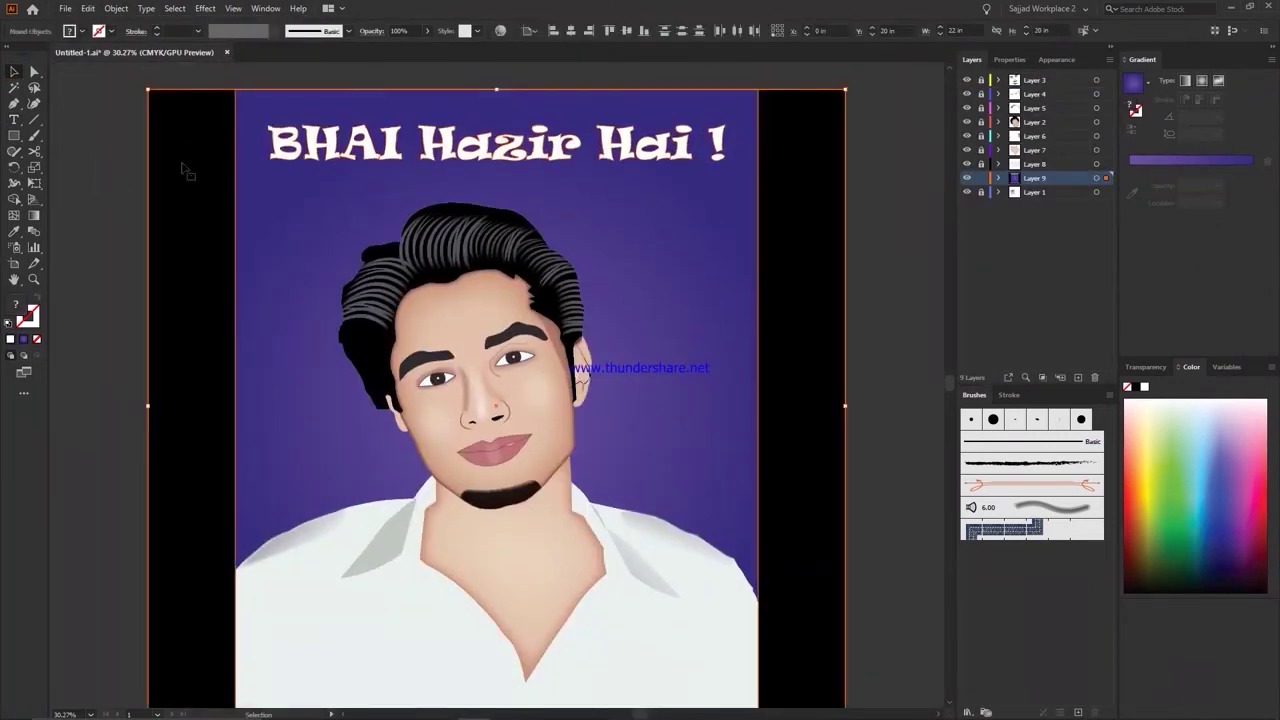
pyautogui.hotkey('ctrl', 'shift', 'a')
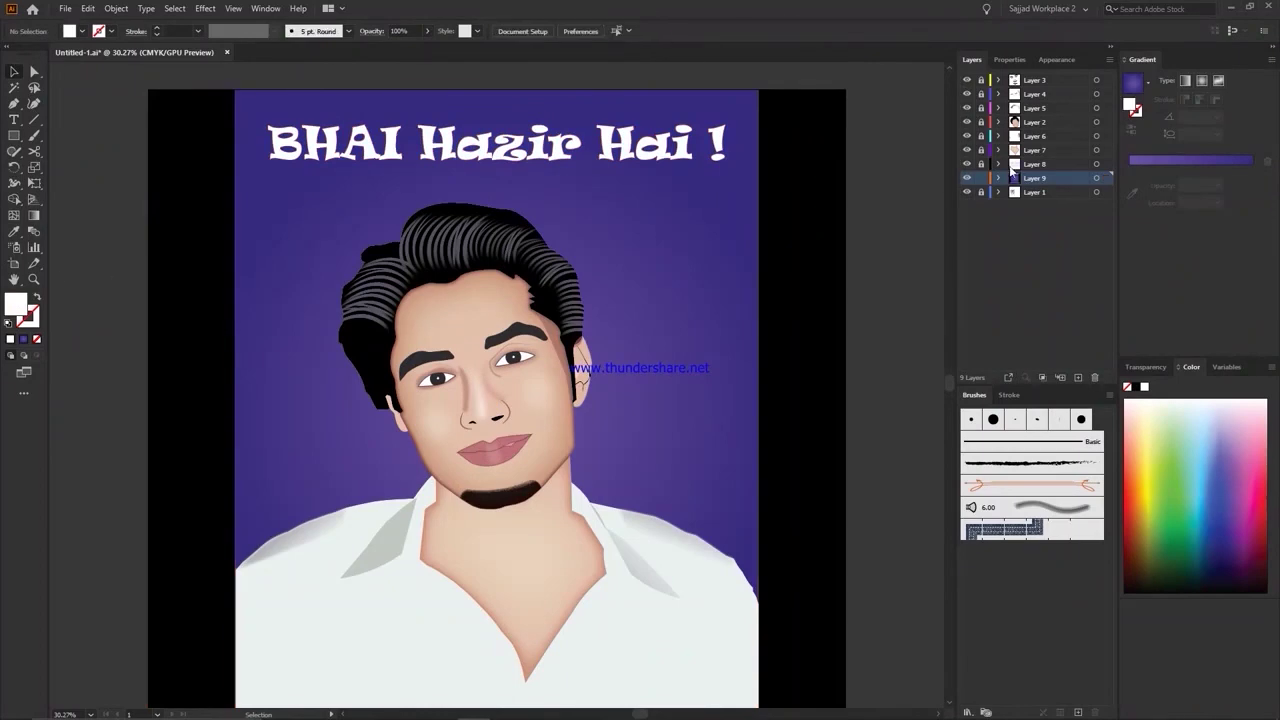